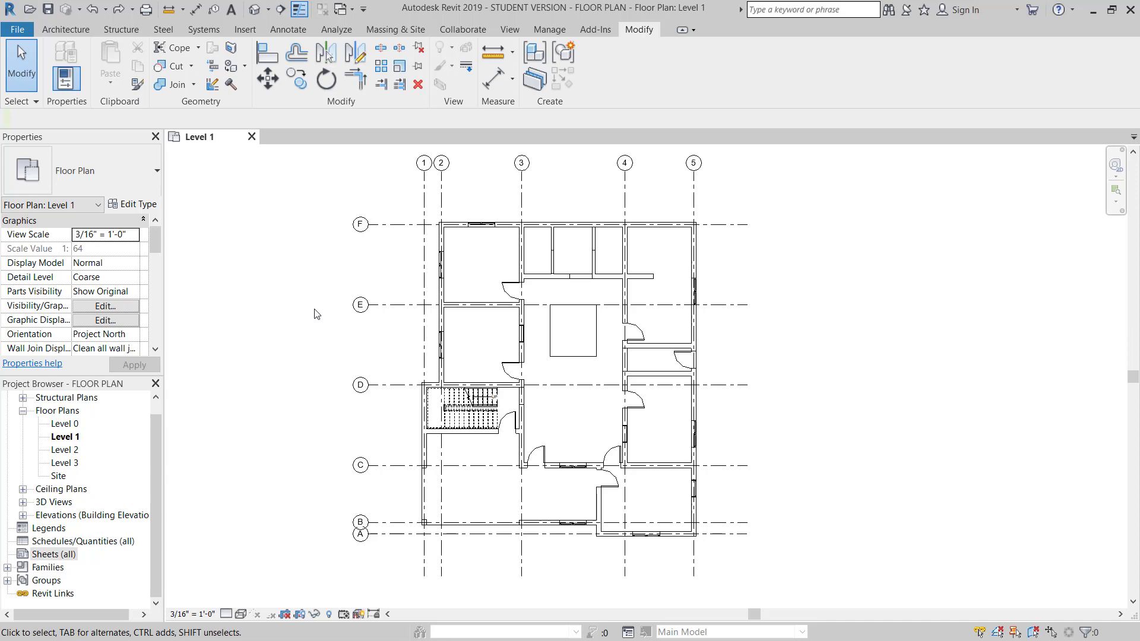
pyautogui.scroll(2, 442, 177)
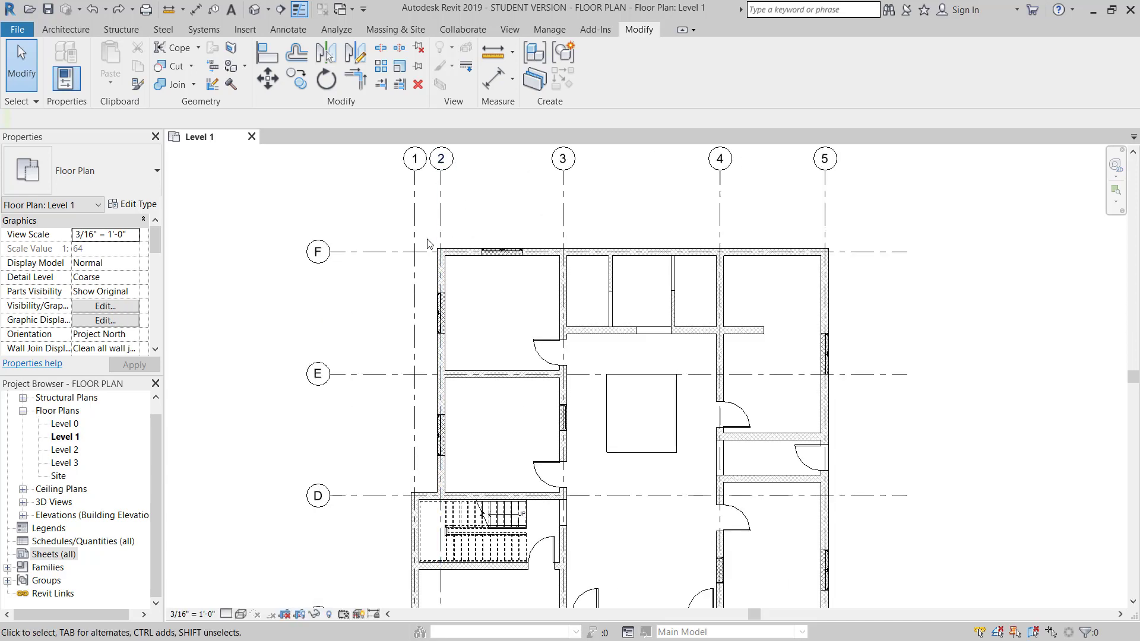
pyautogui.scroll(-2, 515, 205)
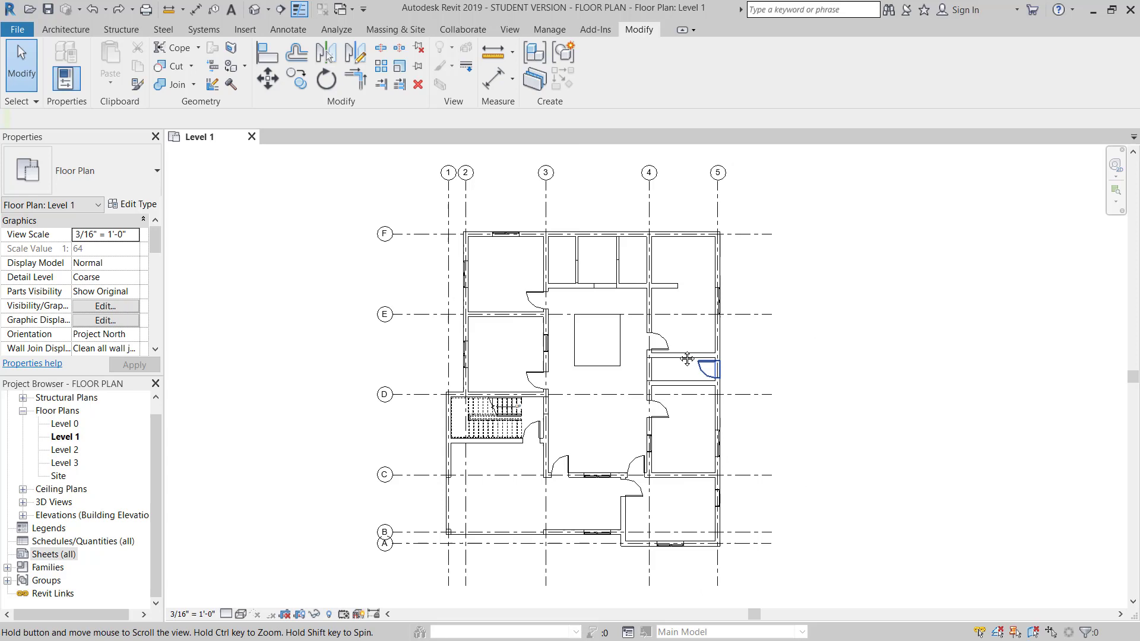
pyautogui.moveTo(687, 359); pyautogui.dragTo(656, 369, button='middle')
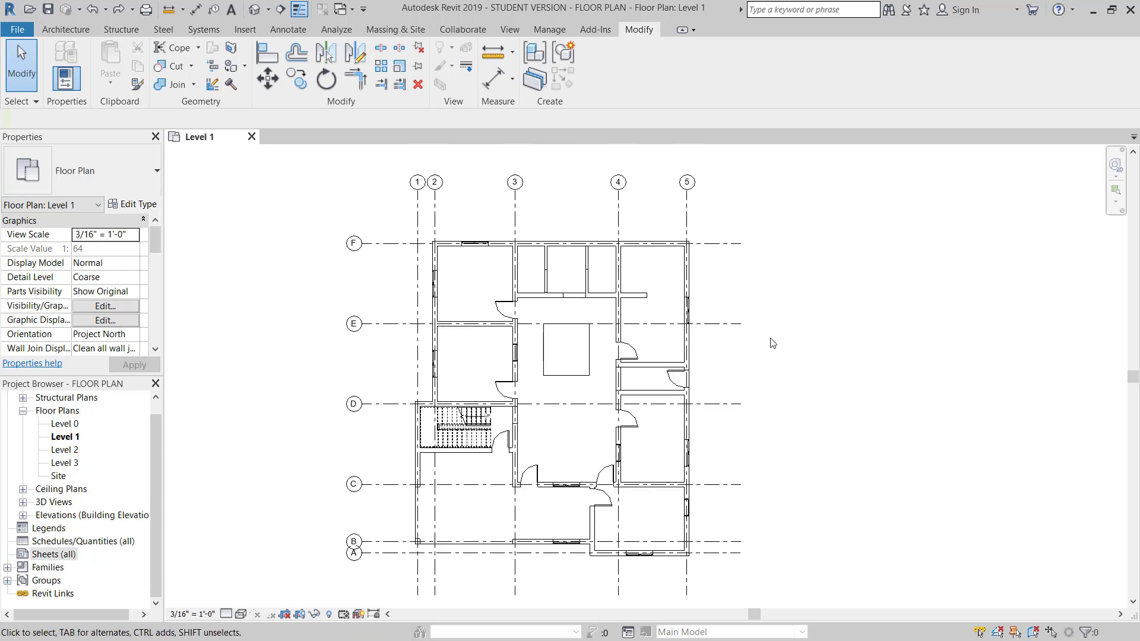
# - Place an aligned dimension string across grids 1, 2, 3, 4 and 5, just outside the wall on grid F
pyautogui.scroll(1, 423, 213)
pyautogui.moveTo(470, 242); pyautogui.dragTo(473, 263, button='middle')
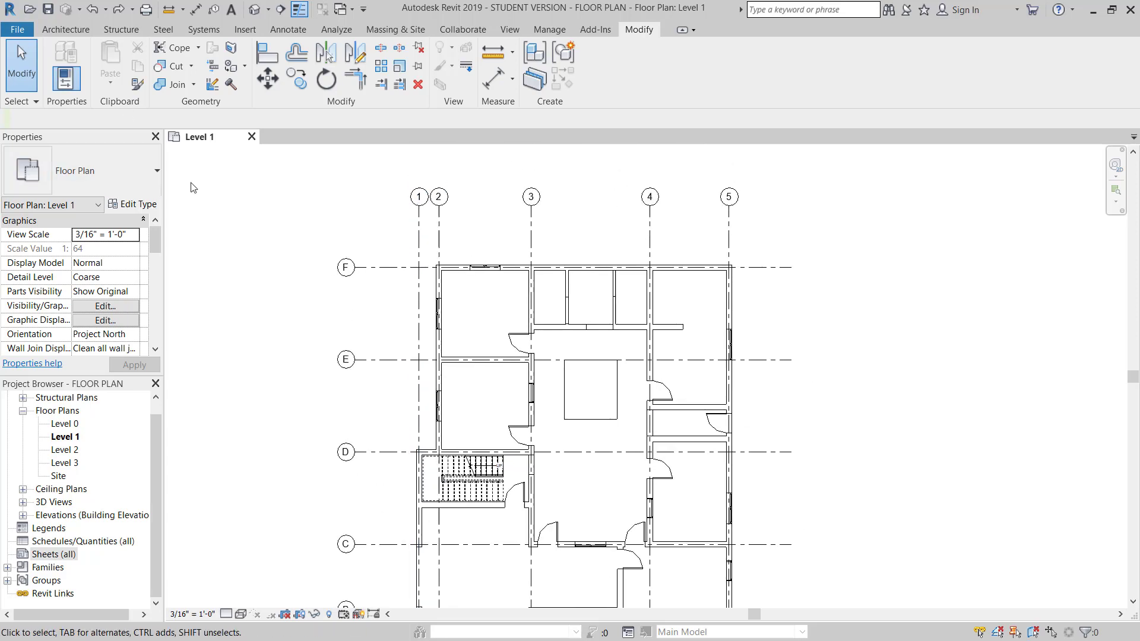
pyautogui.click(290, 29)
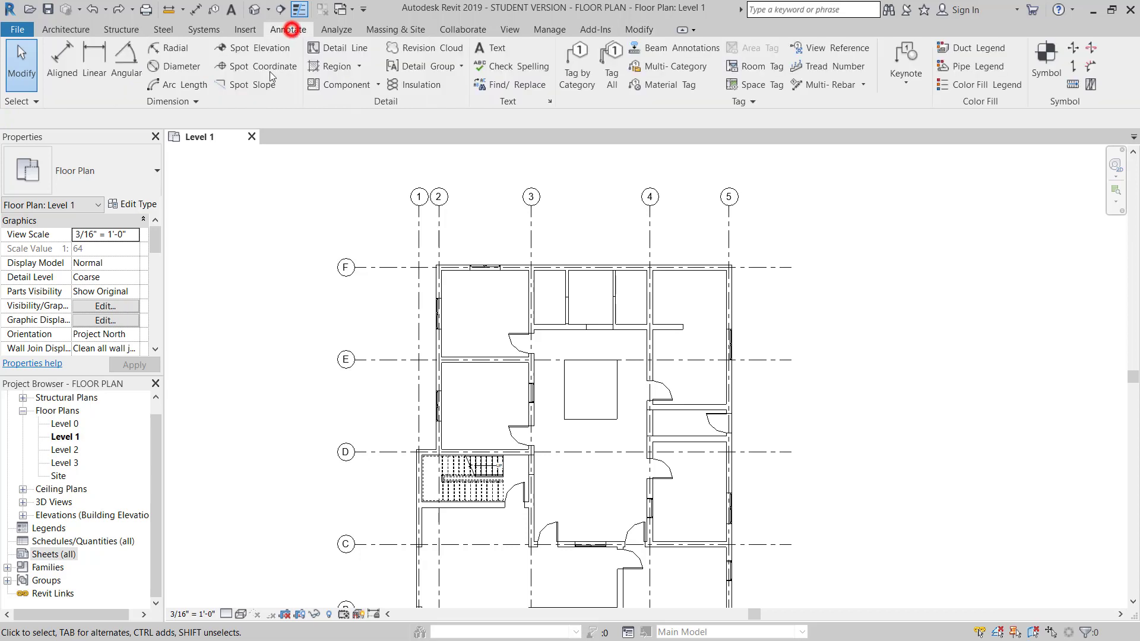
pyautogui.click(61, 62)
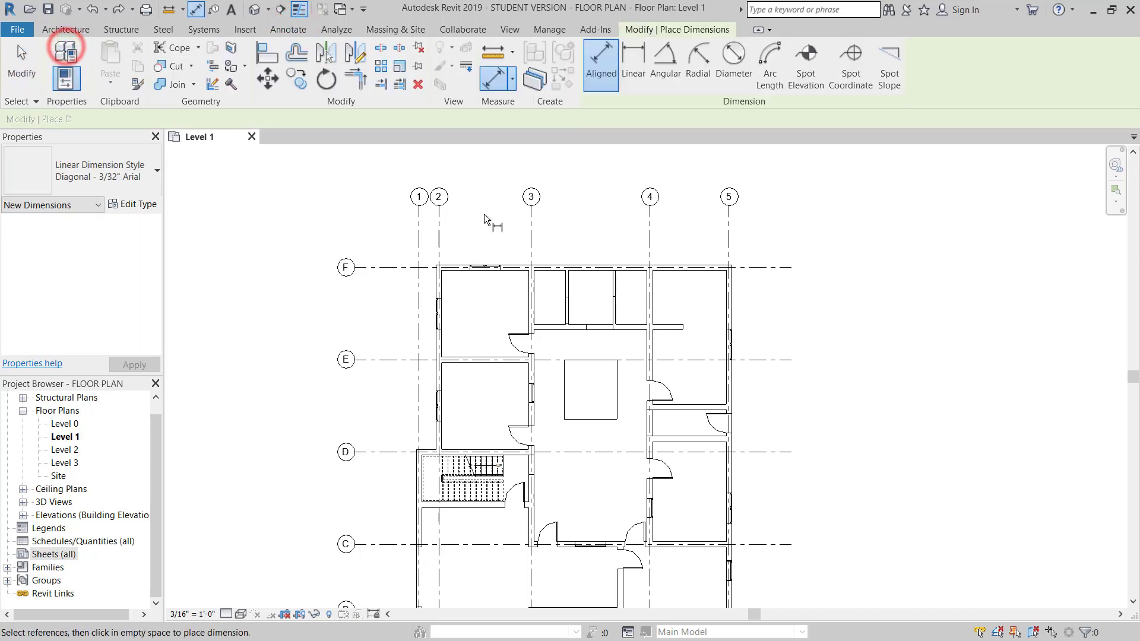
pyautogui.scroll(3, 484, 217)
pyautogui.click(371, 266)
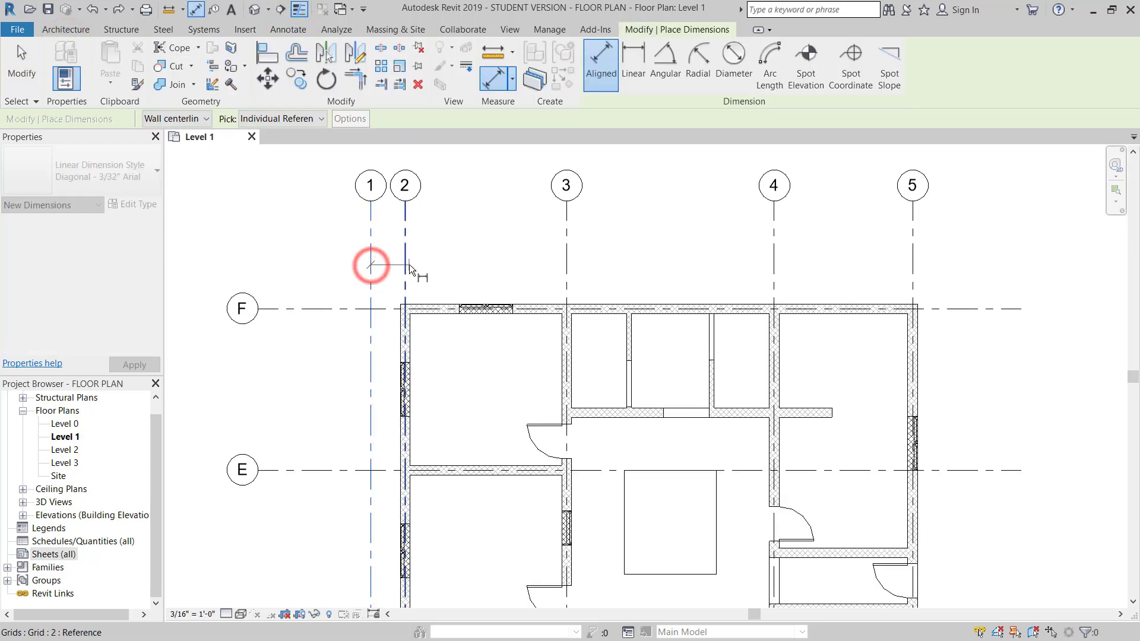
pyautogui.click(407, 268)
pyautogui.click(566, 267)
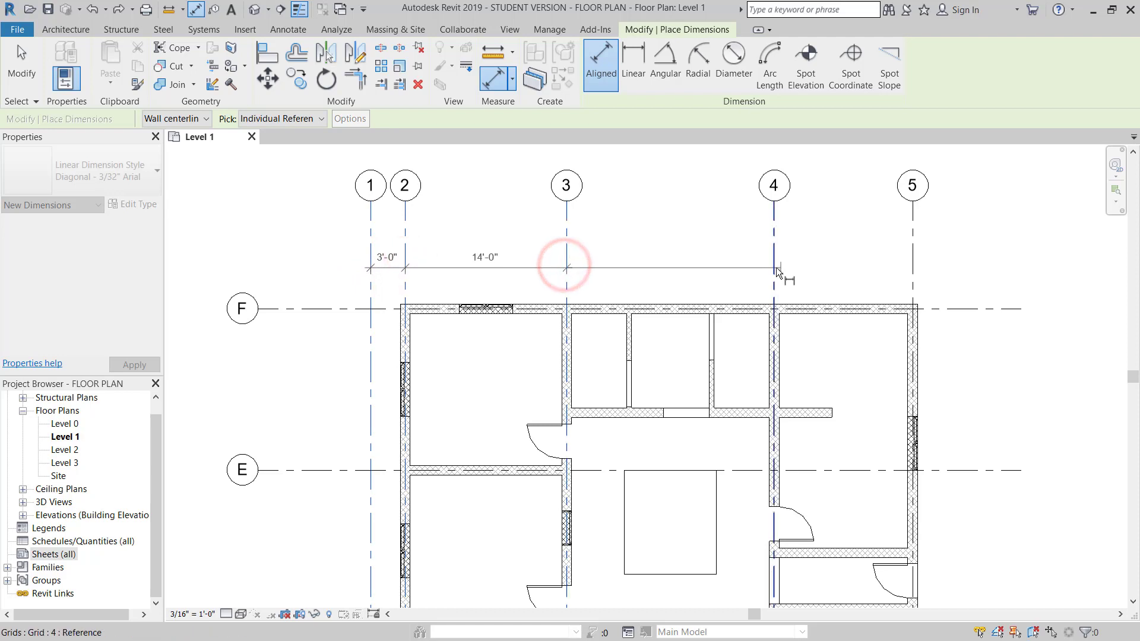
pyautogui.click(775, 268)
pyautogui.click(912, 276)
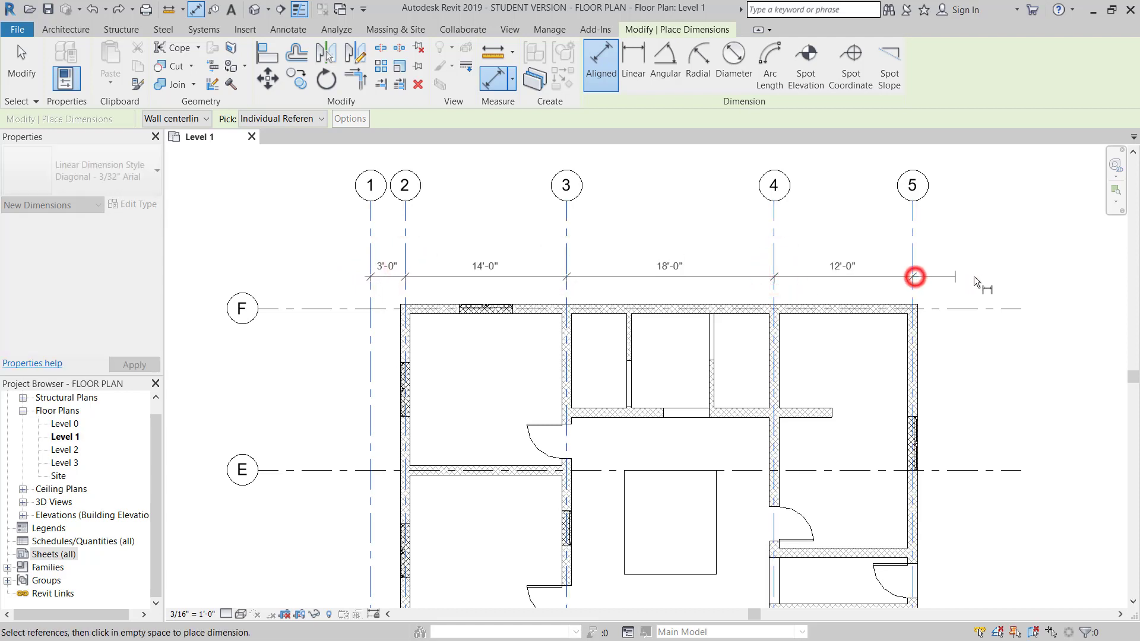
pyautogui.click(1005, 278)
# - Add an overall aligned dimension from grid 1 to grid 5 beyond the individual grid dimensions
pyautogui.moveTo(456, 247); pyautogui.dragTo(433, 254, button='middle')
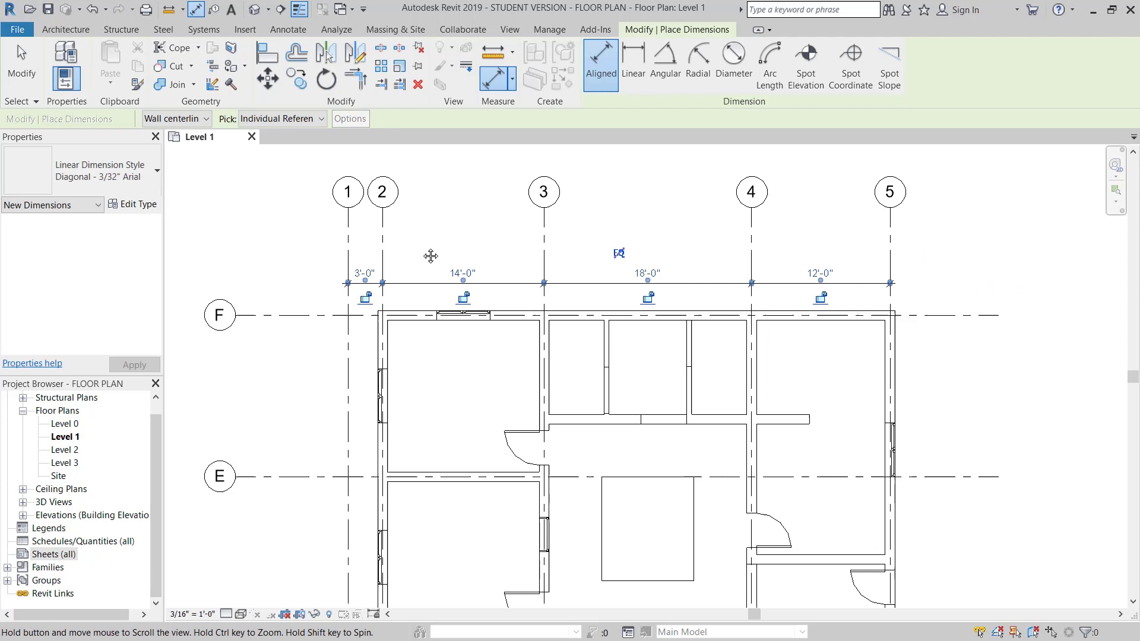
pyautogui.scroll(-1, 497, 338)
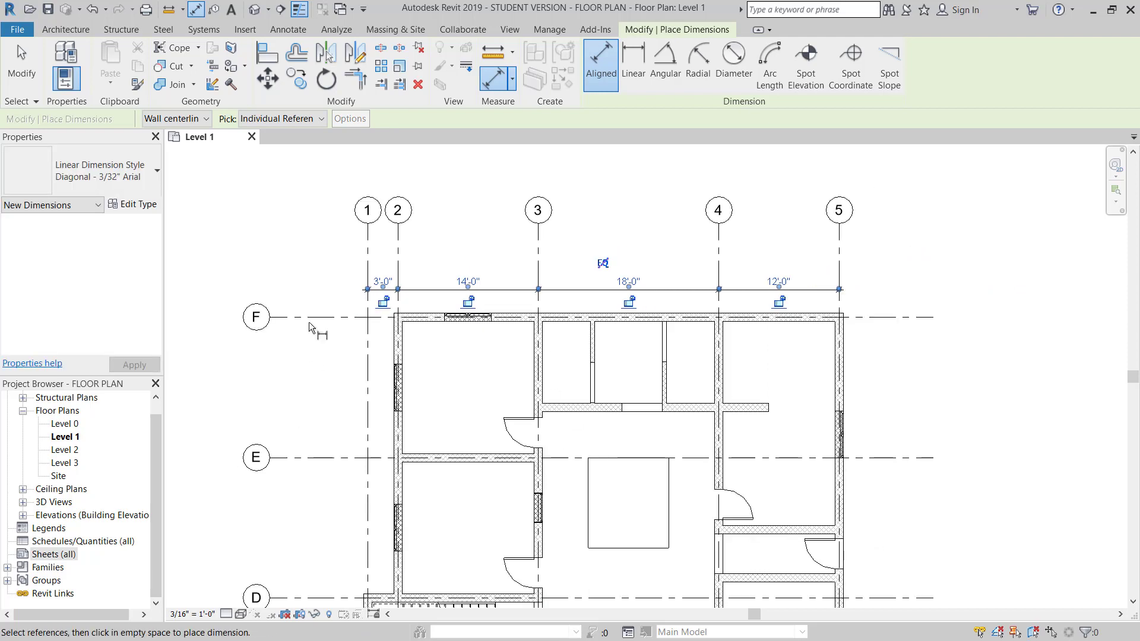
pyautogui.scroll(1, 327, 287)
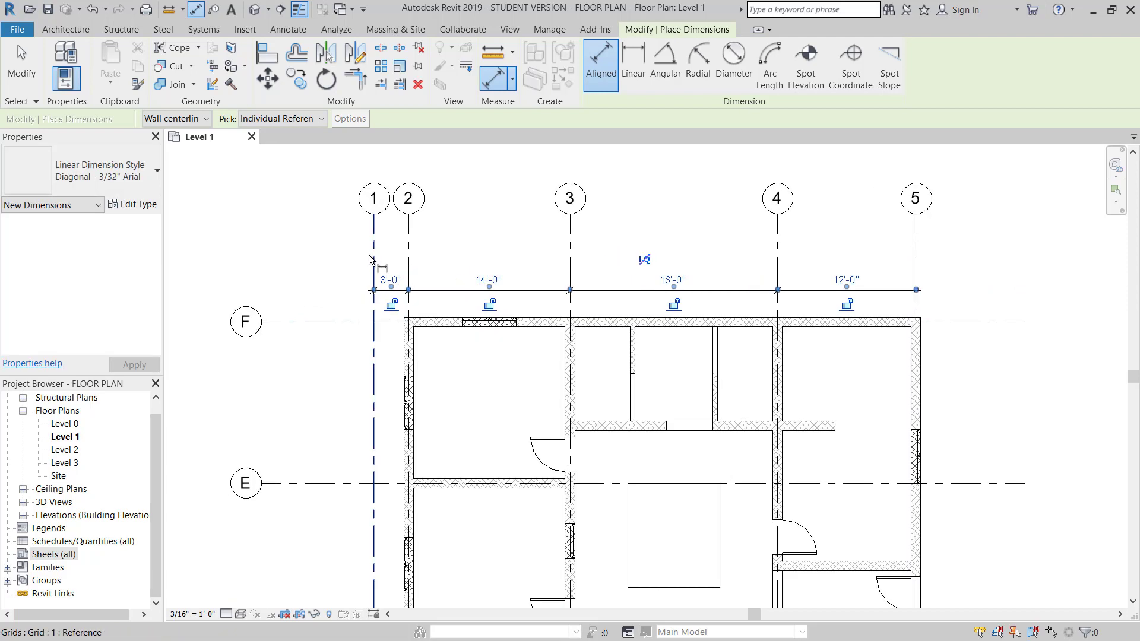
pyautogui.click(369, 257)
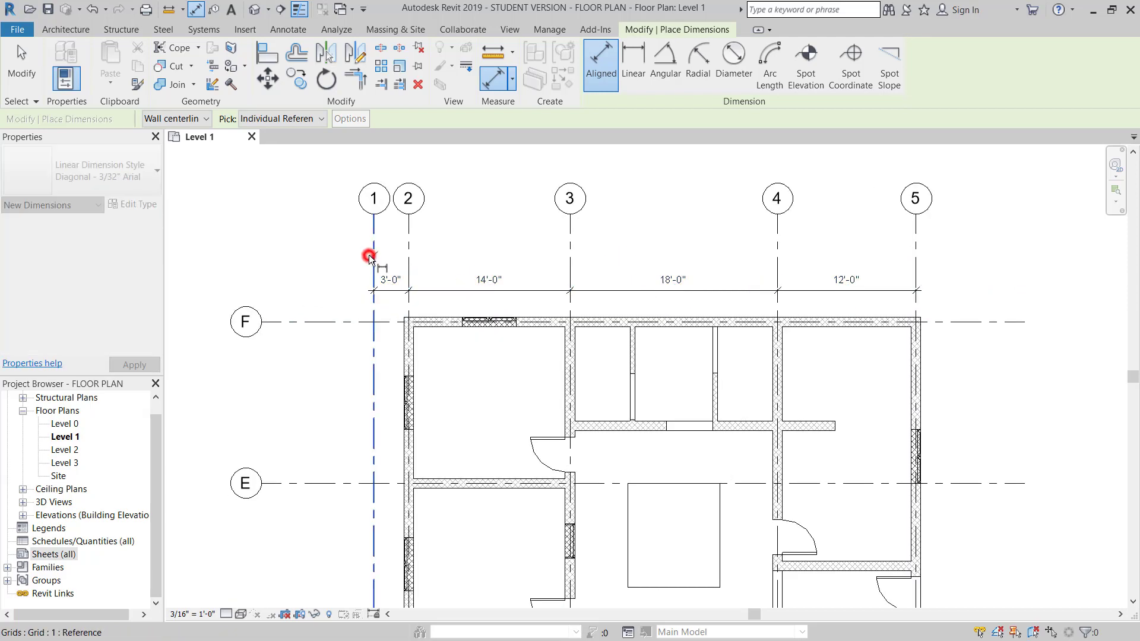
pyautogui.click(916, 270)
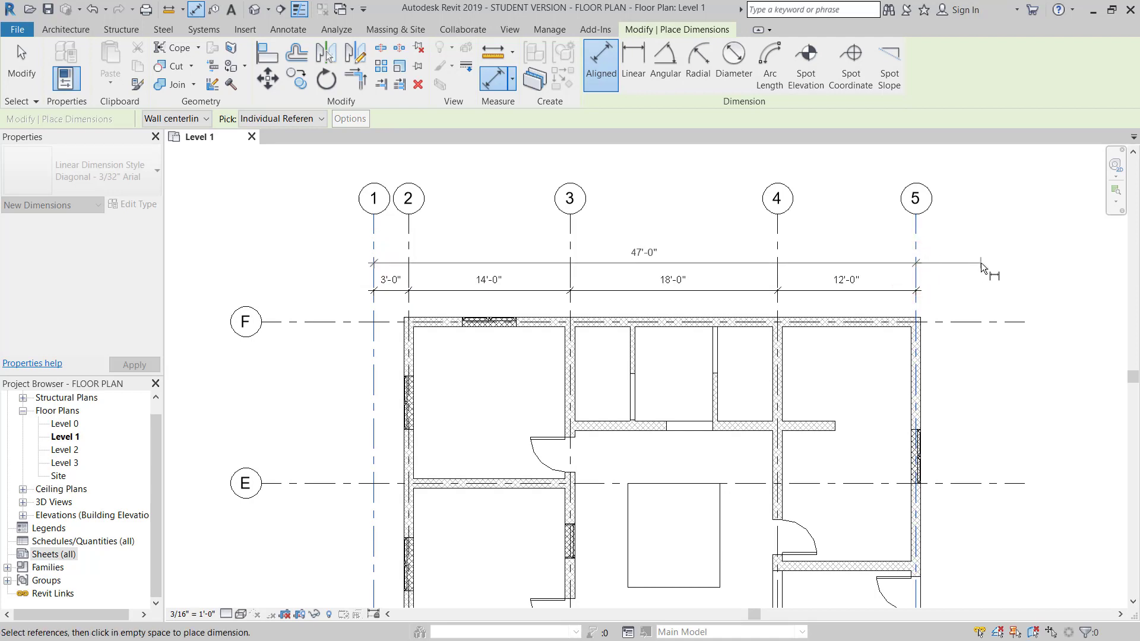
pyautogui.click(981, 267)
# - Place an aligned dimension string across grids F, E, D, C, B and A, between the grid bubbles and the building
pyautogui.scroll(-1, 534, 310)
pyautogui.moveTo(476, 352); pyautogui.dragTo(508, 289, button='middle')
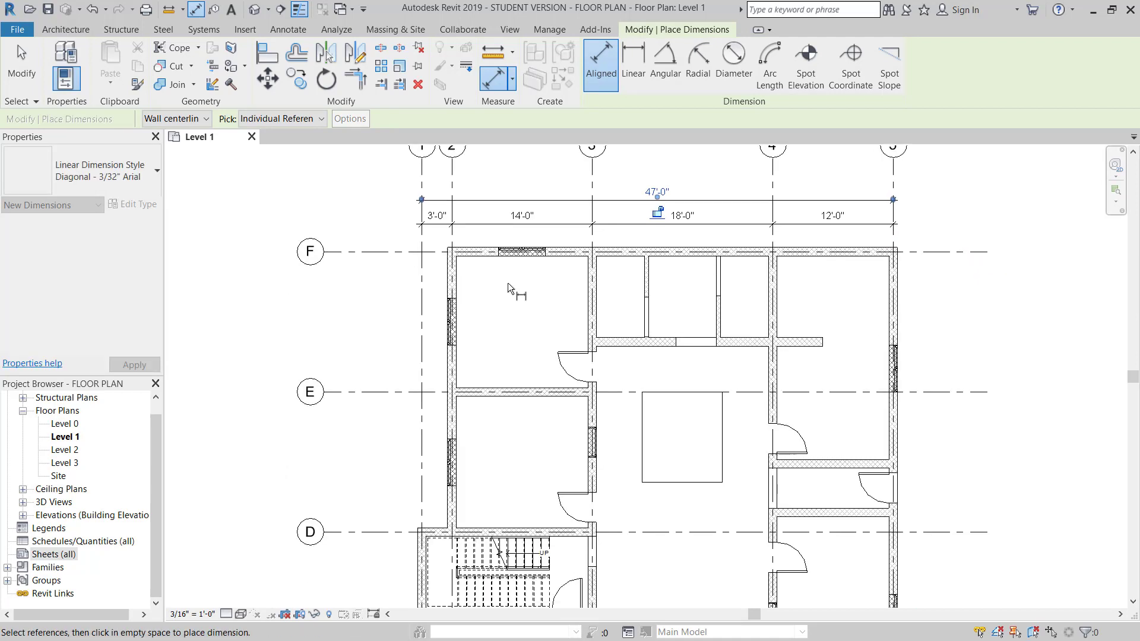
pyautogui.scroll(-1, 508, 288)
pyautogui.click(413, 256)
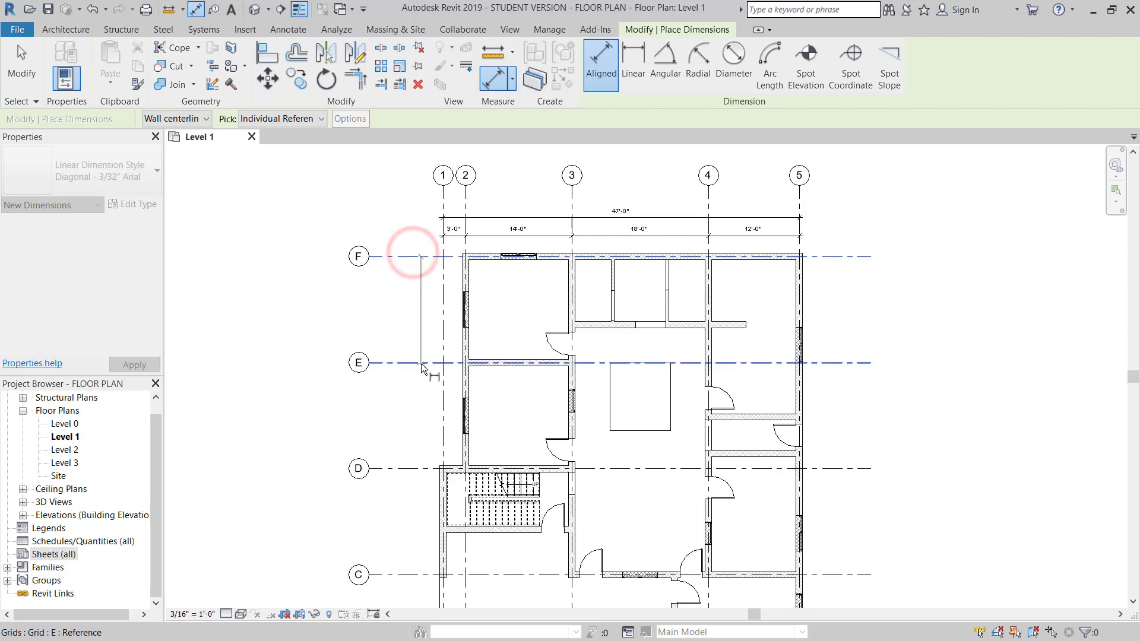
pyautogui.click(421, 363)
pyautogui.moveTo(421, 364); pyautogui.dragTo(509, 295, button='middle')
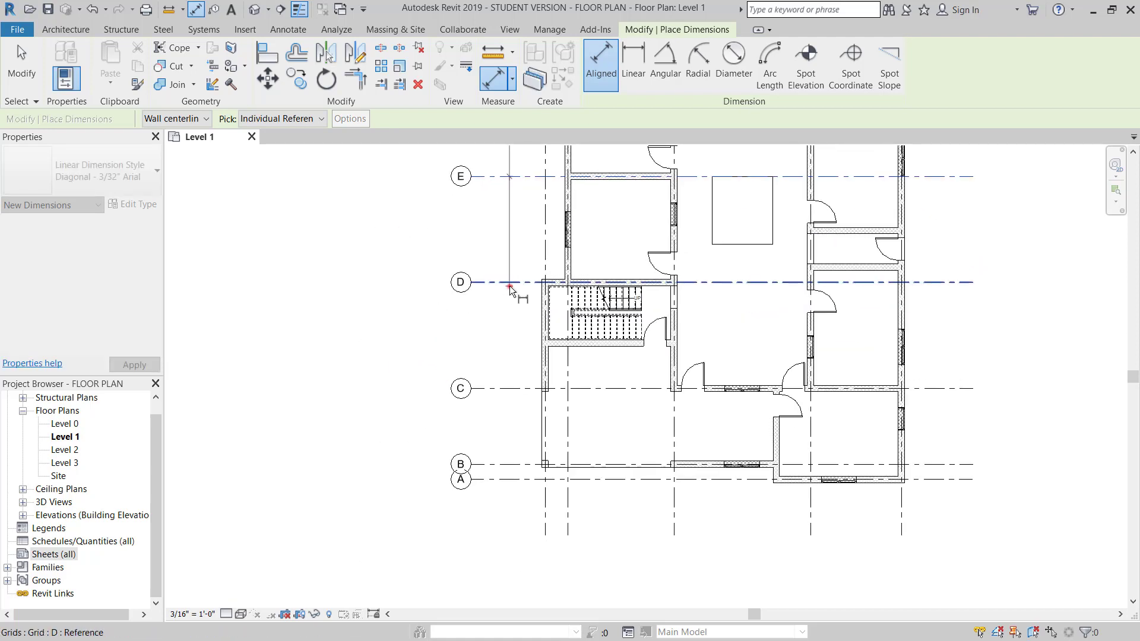
pyautogui.click(509, 285)
pyautogui.click(516, 387)
pyautogui.click(517, 463)
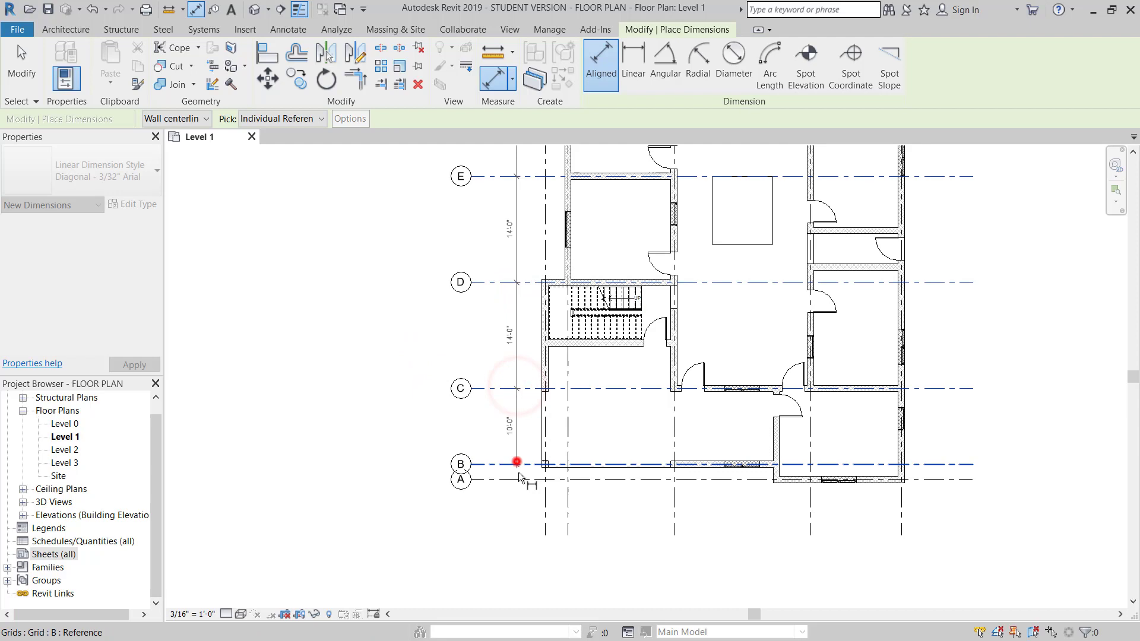
pyautogui.click(519, 479)
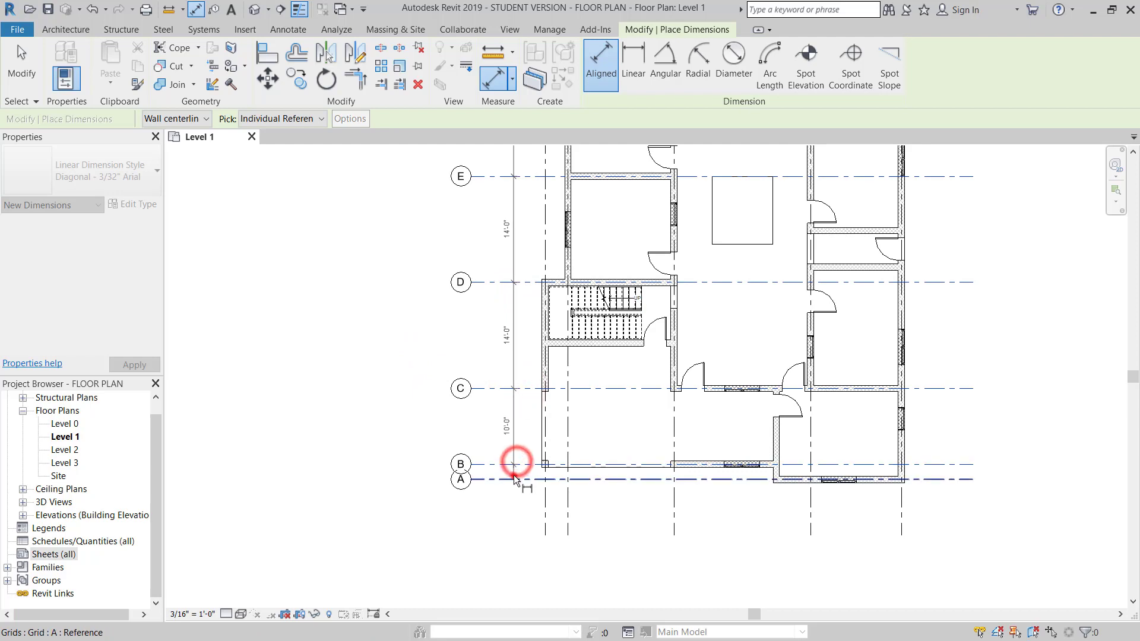
pyautogui.click(502, 569)
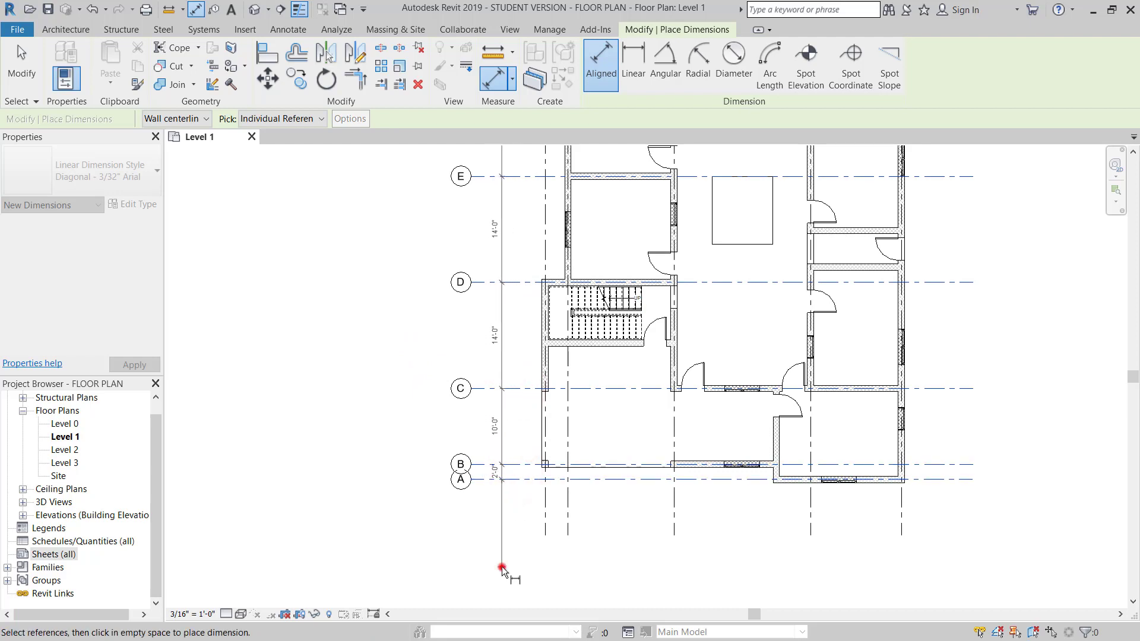
# - Add an overall aligned dimension from grid A to grid F, outside the lettered-grid dimension string, and end the dimension command
pyautogui.click(534, 480)
pyautogui.moveTo(522, 189); pyautogui.dragTo(524, 345, button='middle')
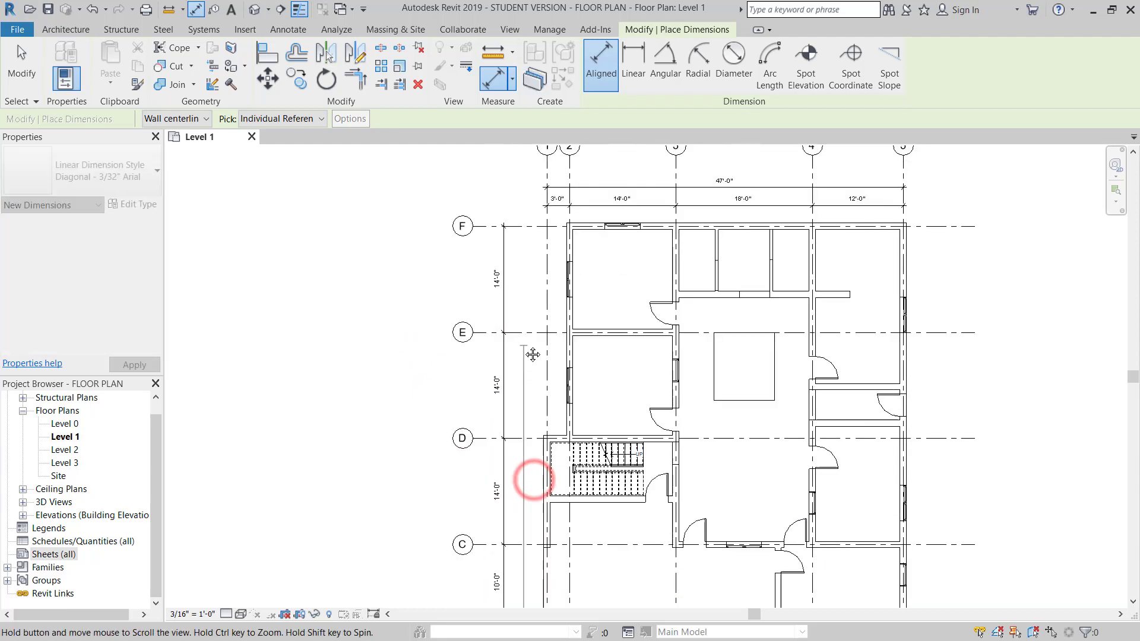
pyautogui.click(523, 226)
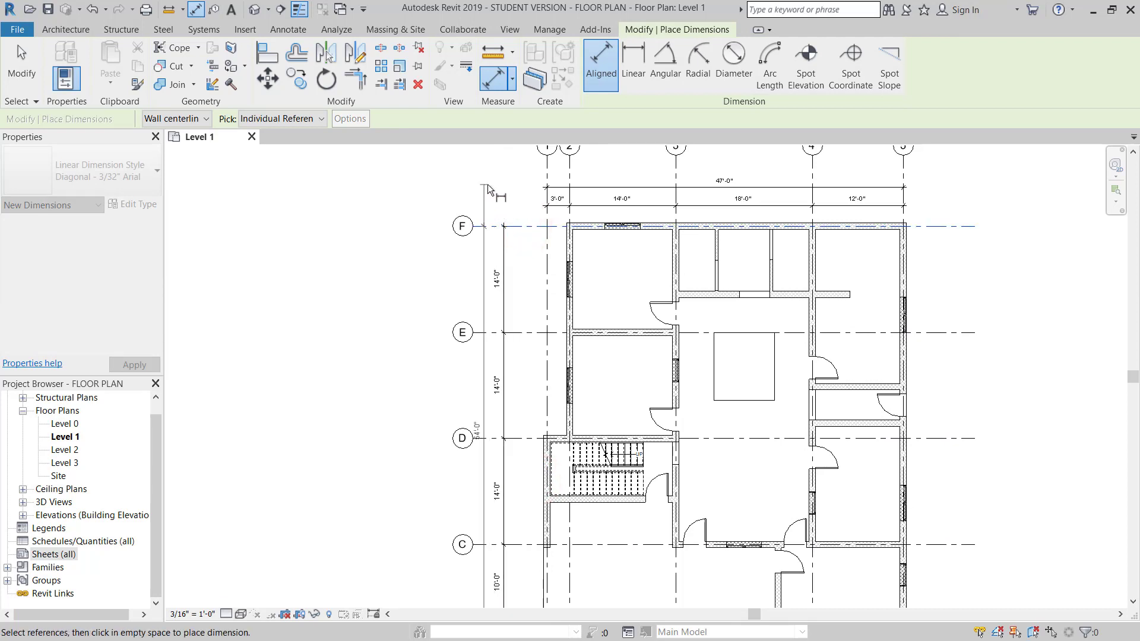
pyautogui.scroll(3, 483, 265)
pyautogui.click(501, 357)
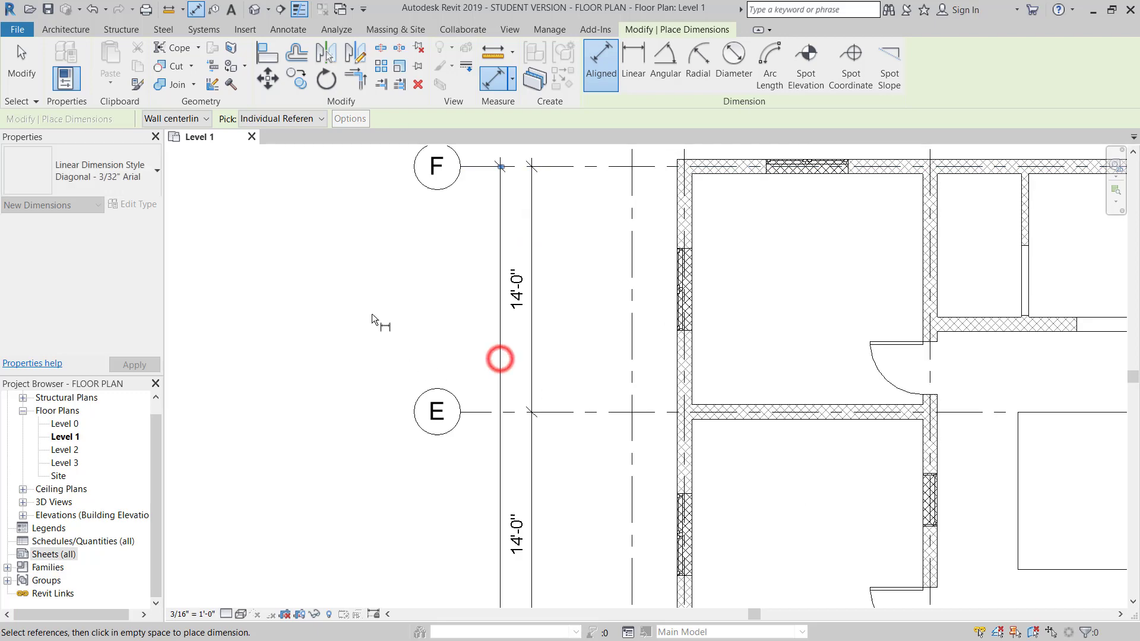
pyautogui.scroll(-3, 376, 318)
pyautogui.moveTo(548, 284); pyautogui.dragTo(520, 308, button='middle')
pyautogui.press('Escape')
pyautogui.scroll(3, 512, 256)
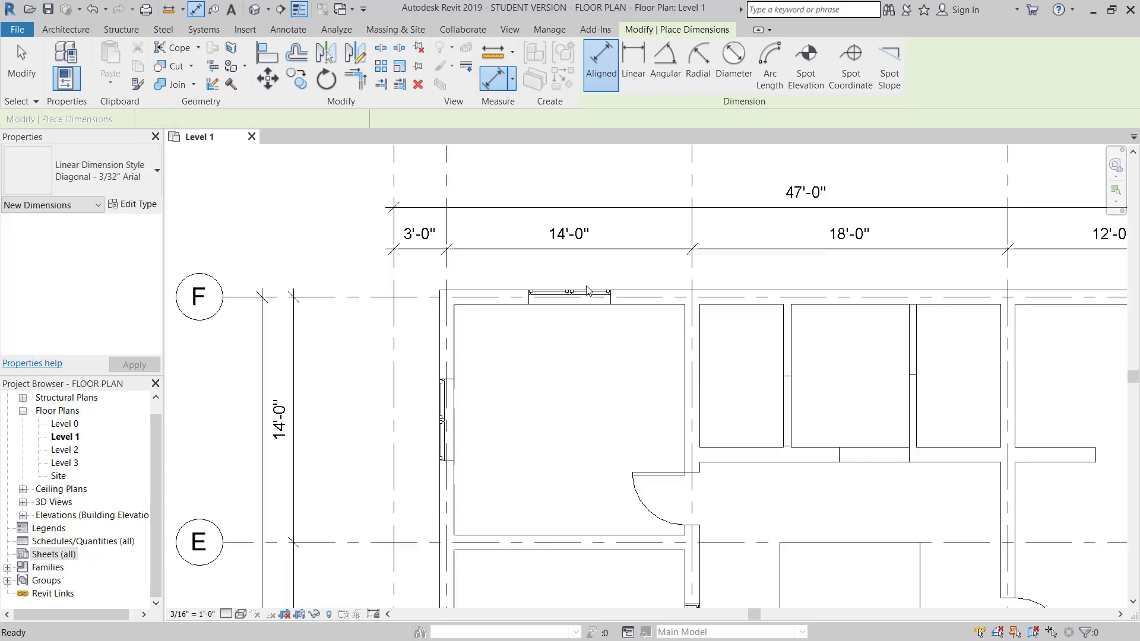
pyautogui.press('Escape')
pyautogui.scroll(-3, 408, 402)
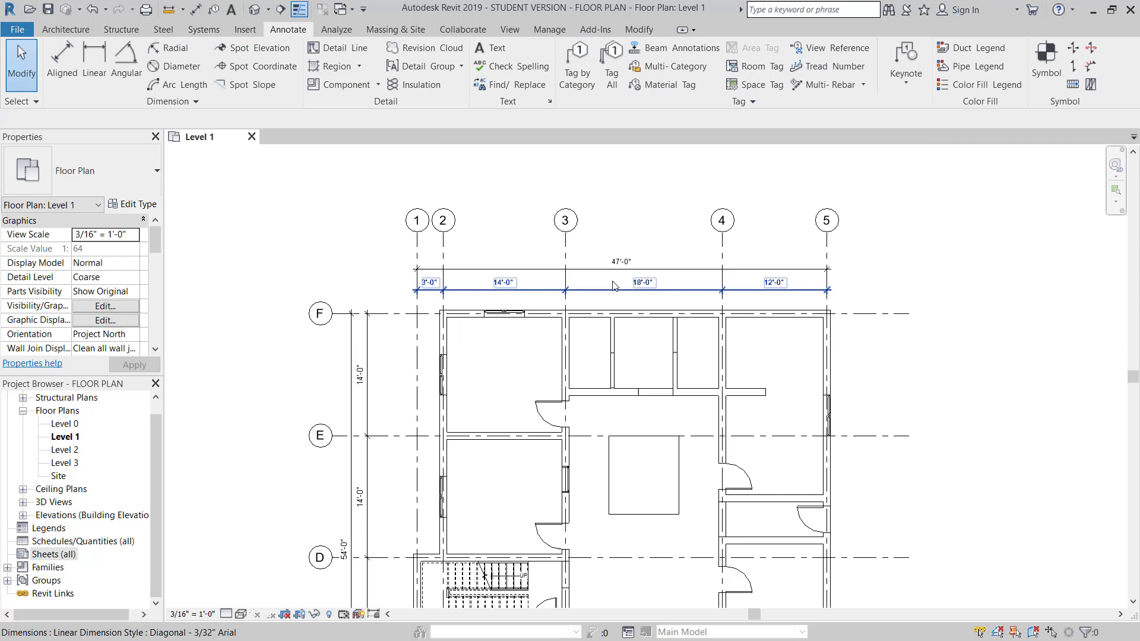
# - Move the overall grid 1–5 dimension and the string of individual grid dimensions beneath it farther from the building
pyautogui.click(653, 264)
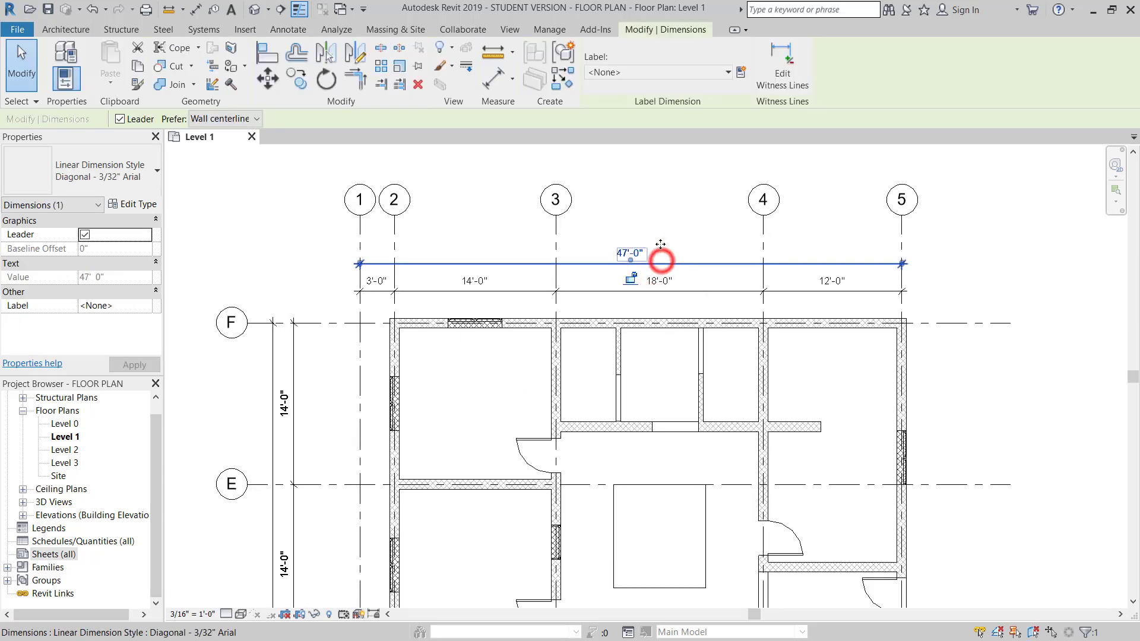
pyautogui.moveTo(661, 261); pyautogui.dragTo(695, 264)
pyautogui.click(694, 291)
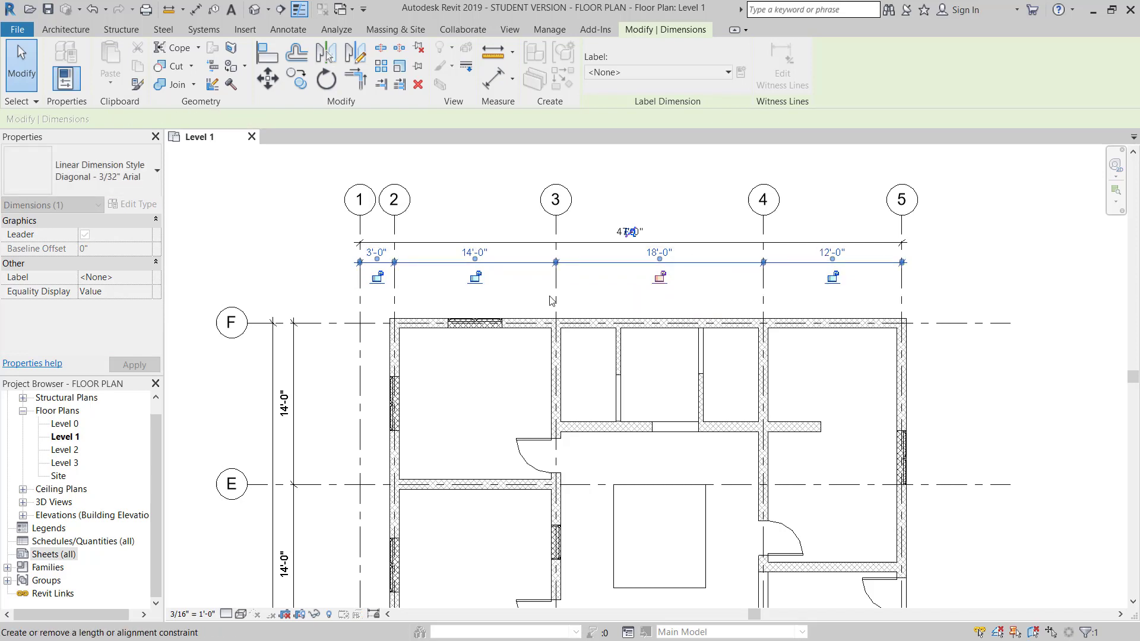
pyautogui.press('Escape')
# - Start an aligned dimension string through the rooms along grid F, referencing both faces of the walls on grids 2 and 3
pyautogui.scroll(1, 479, 308)
pyautogui.moveTo(483, 425); pyautogui.dragTo(482, 424, button='middle')
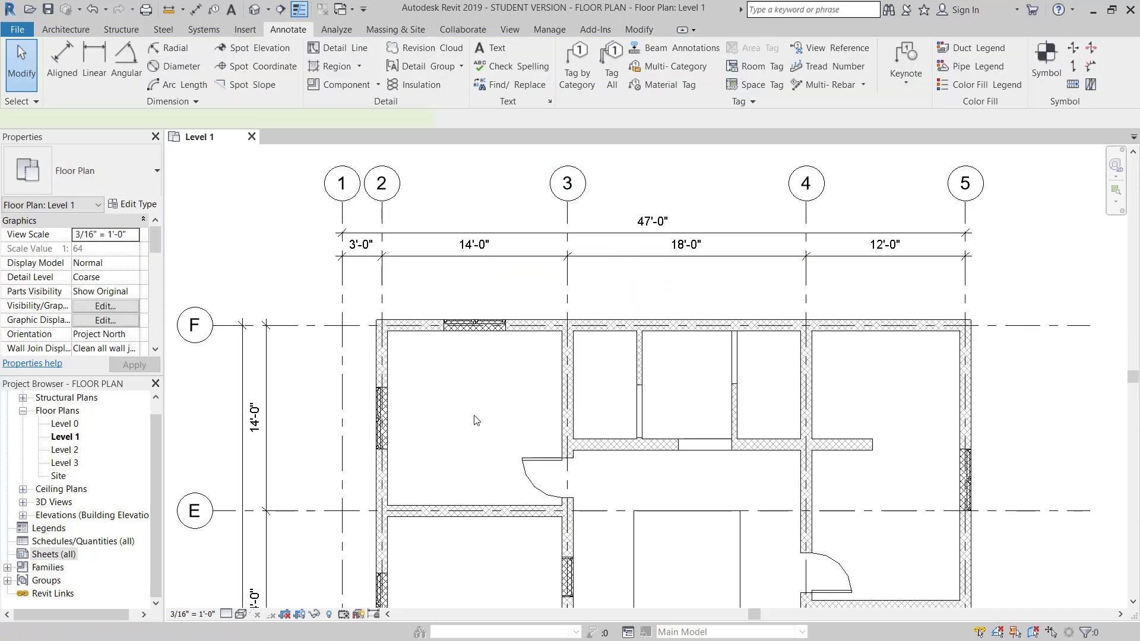
pyautogui.press('d')
pyautogui.press('i')
pyautogui.scroll(2, 371, 343)
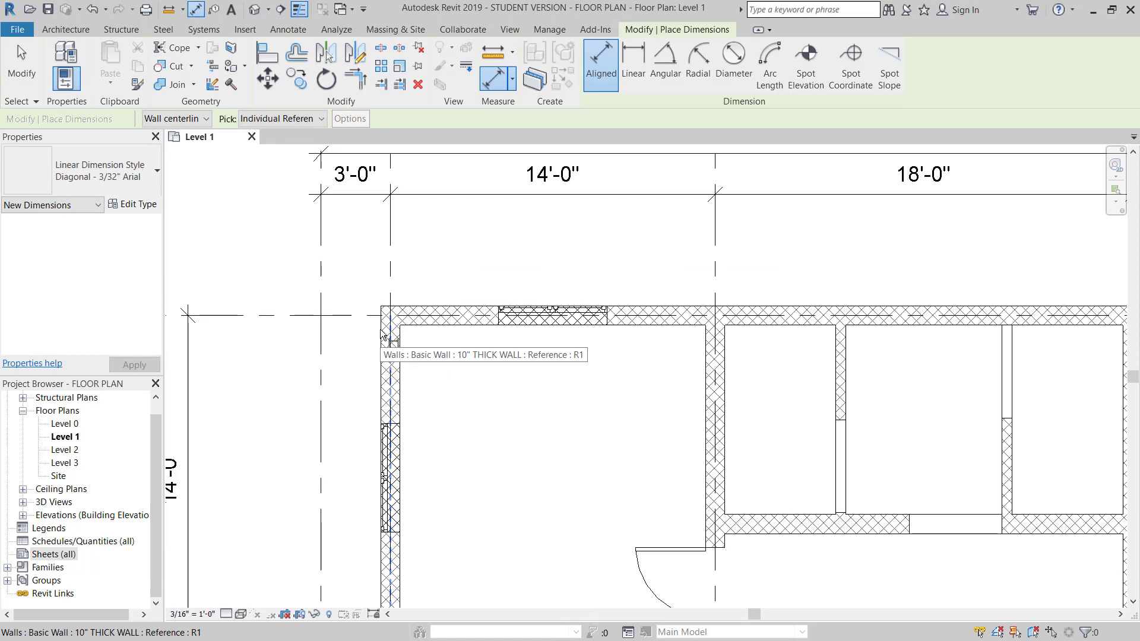
pyautogui.scroll(2, 381, 334)
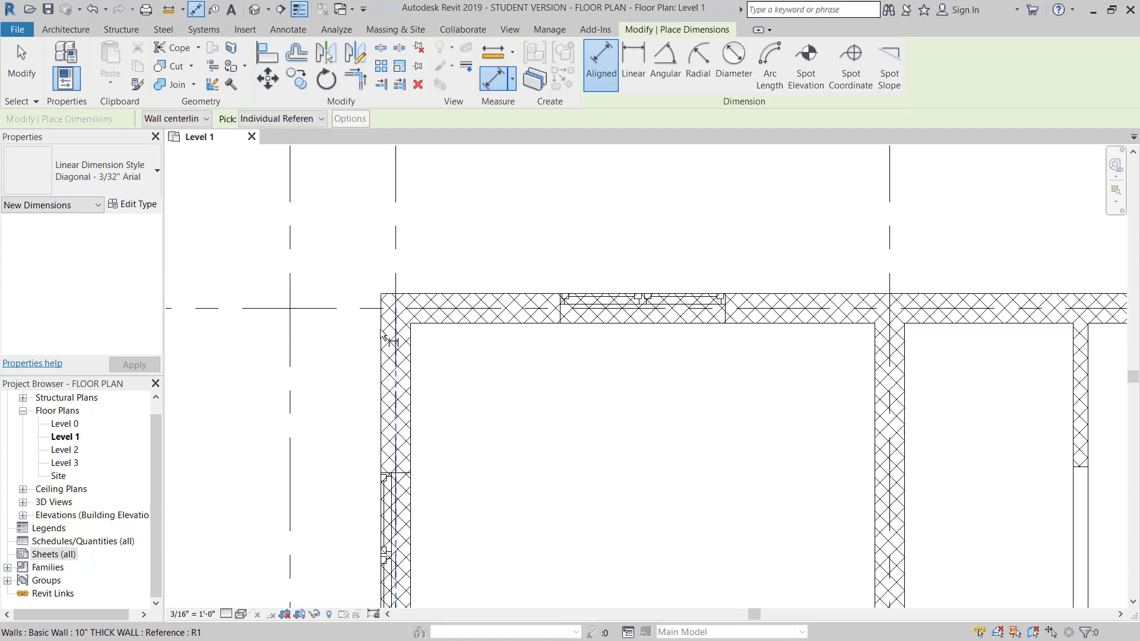
pyautogui.click(380, 331)
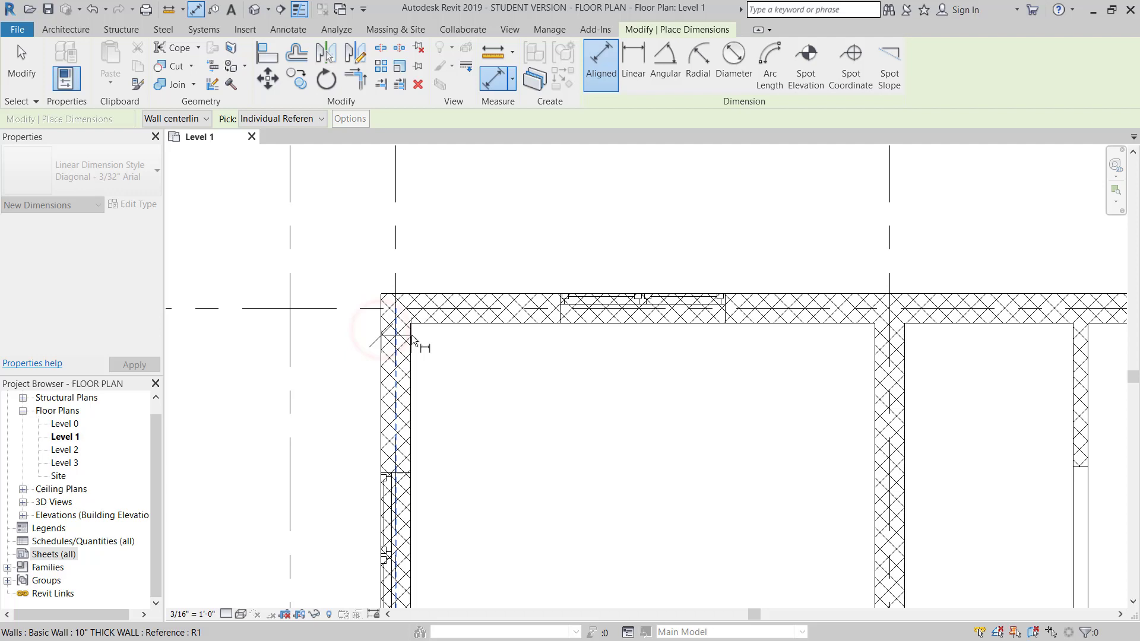
pyautogui.click(404, 334)
pyautogui.scroll(-1, 407, 332)
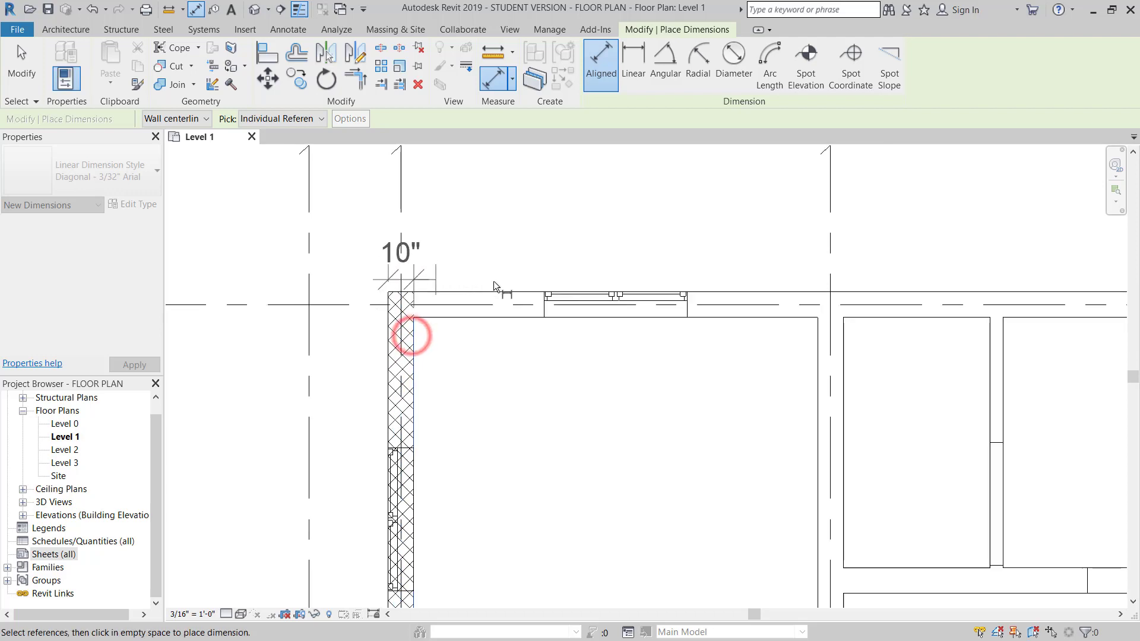
pyautogui.click(816, 338)
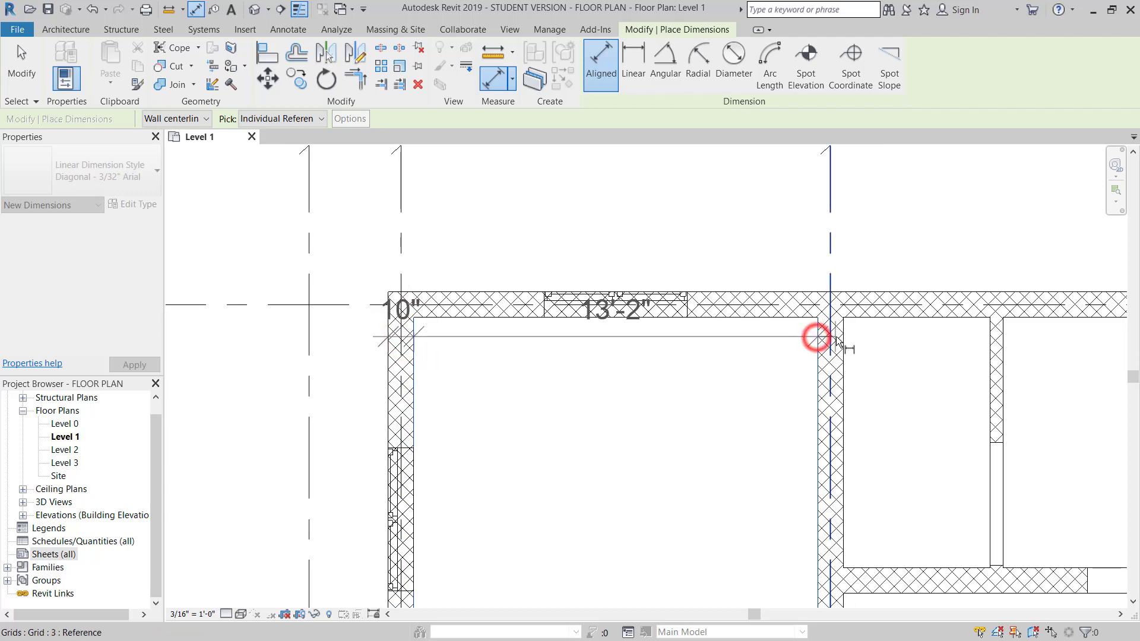
pyautogui.click(838, 337)
# - Continue the dimension string through both faces of the two thin partition walls between grids 3 and 4
pyautogui.moveTo(1018, 387); pyautogui.dragTo(791, 339, button='middle')
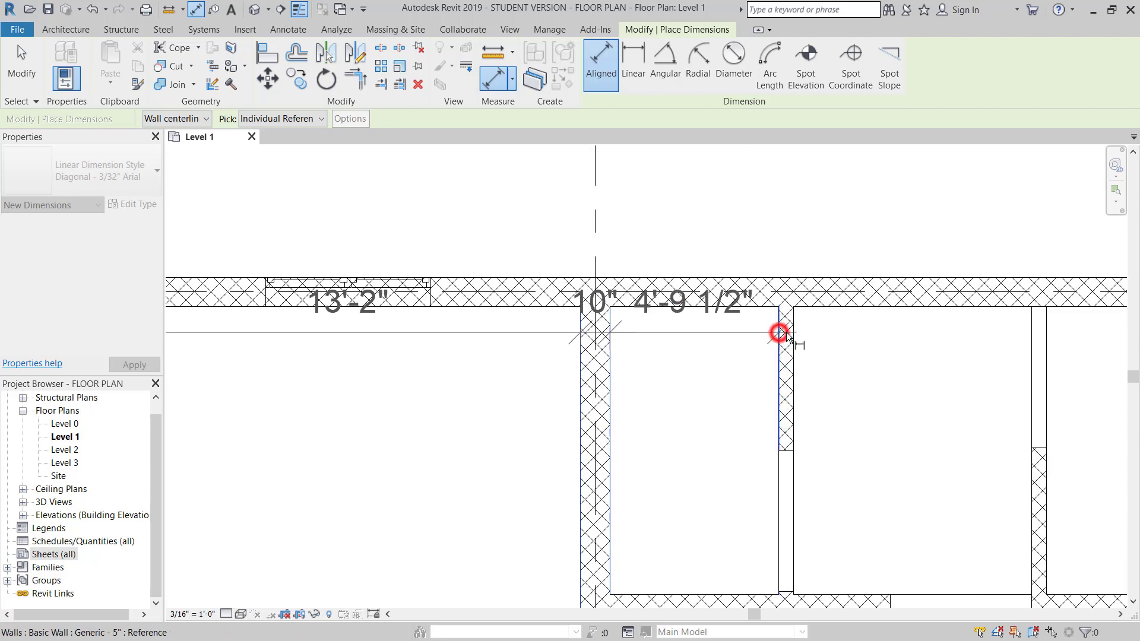
pyautogui.click(791, 332)
pyautogui.moveTo(903, 340); pyautogui.dragTo(646, 392, button='middle')
pyautogui.click(772, 382)
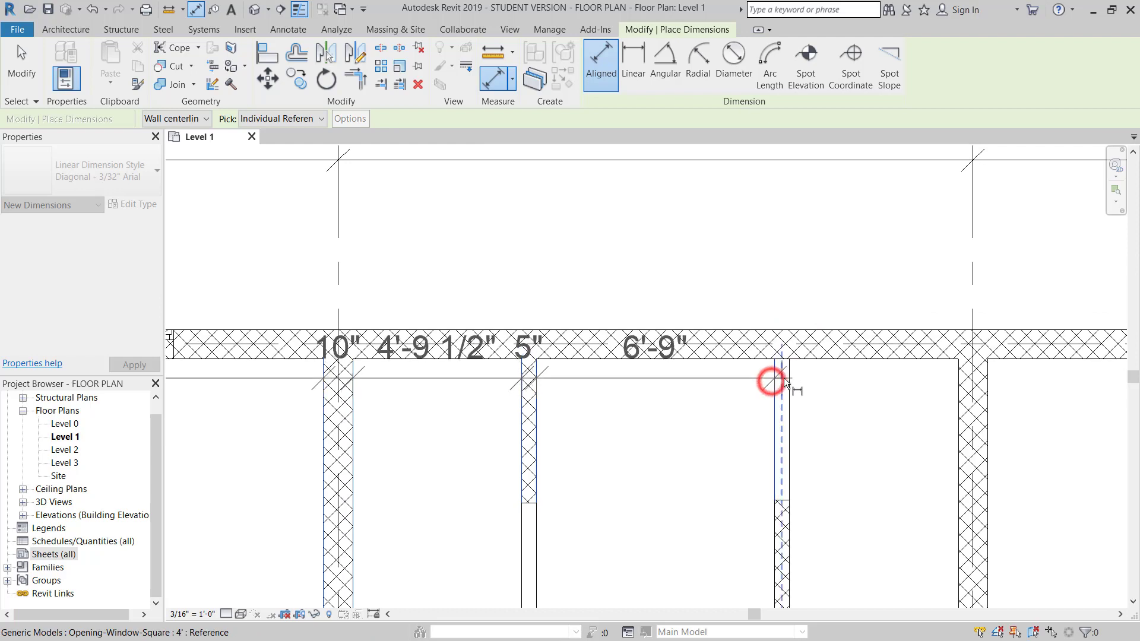
pyautogui.click(785, 380)
pyautogui.moveTo(896, 412); pyautogui.dragTo(641, 433, button='middle')
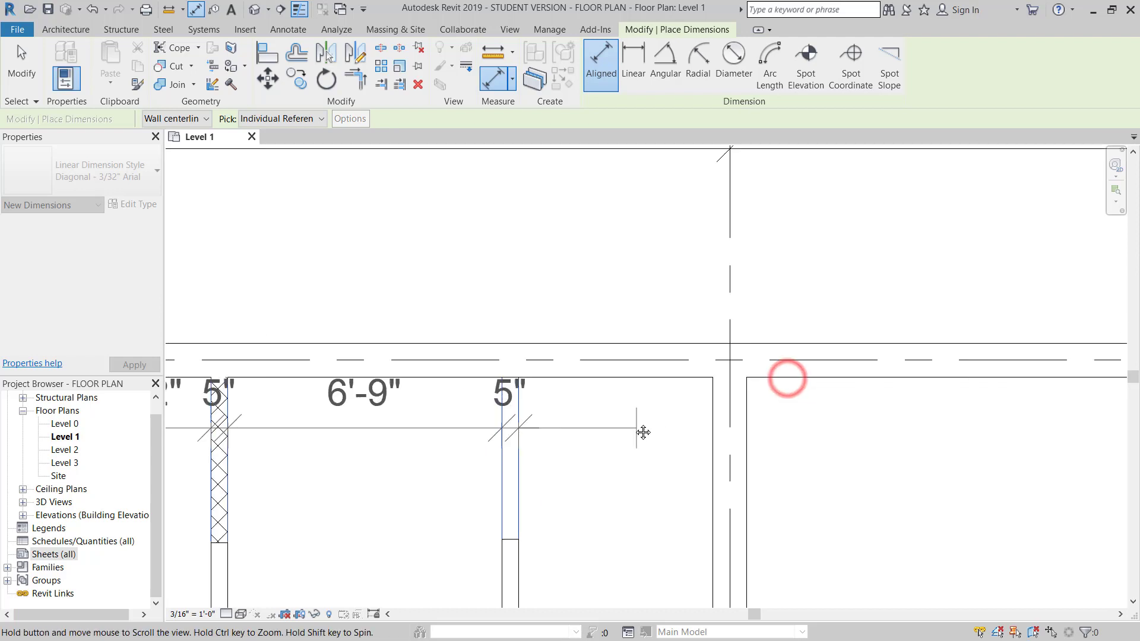
# - Reference both faces of the walls on grids 4 and 5, and place the string between the building and the numbered-grid dimensions
pyautogui.click(706, 397)
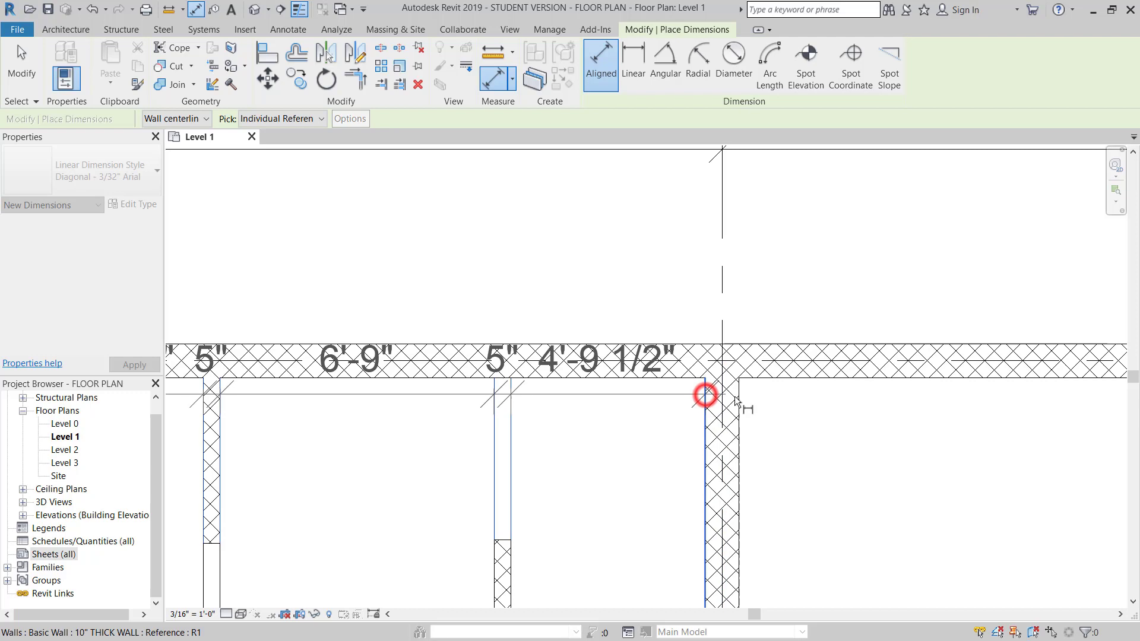
pyautogui.click(738, 396)
pyautogui.moveTo(893, 420); pyautogui.dragTo(564, 443, button='middle')
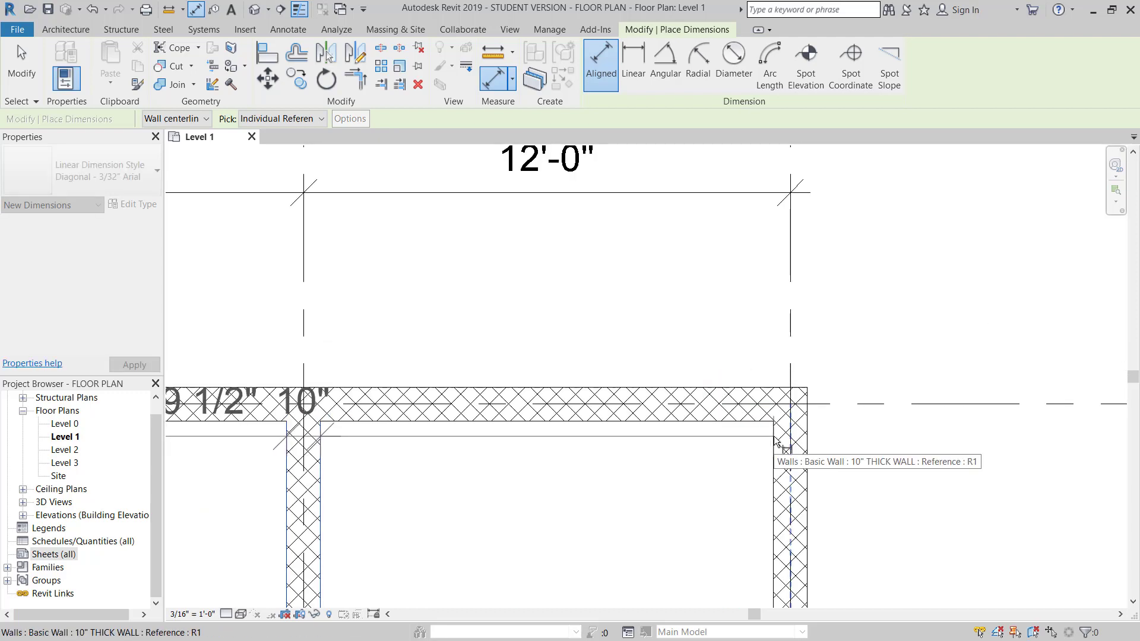
pyautogui.click(806, 433)
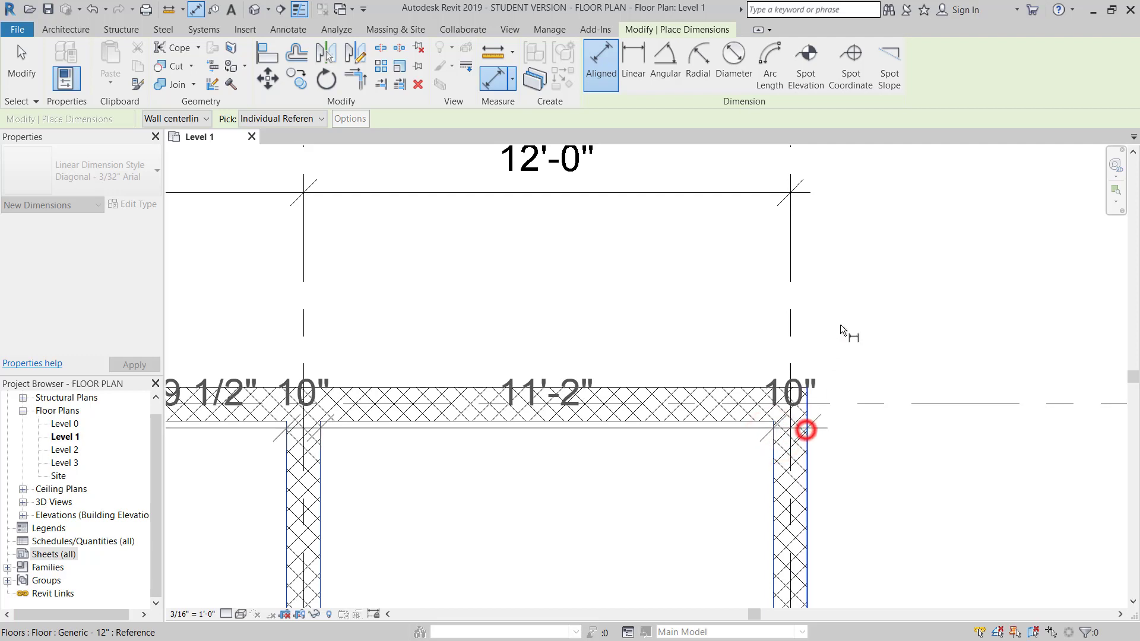
pyautogui.scroll(-3, 846, 302)
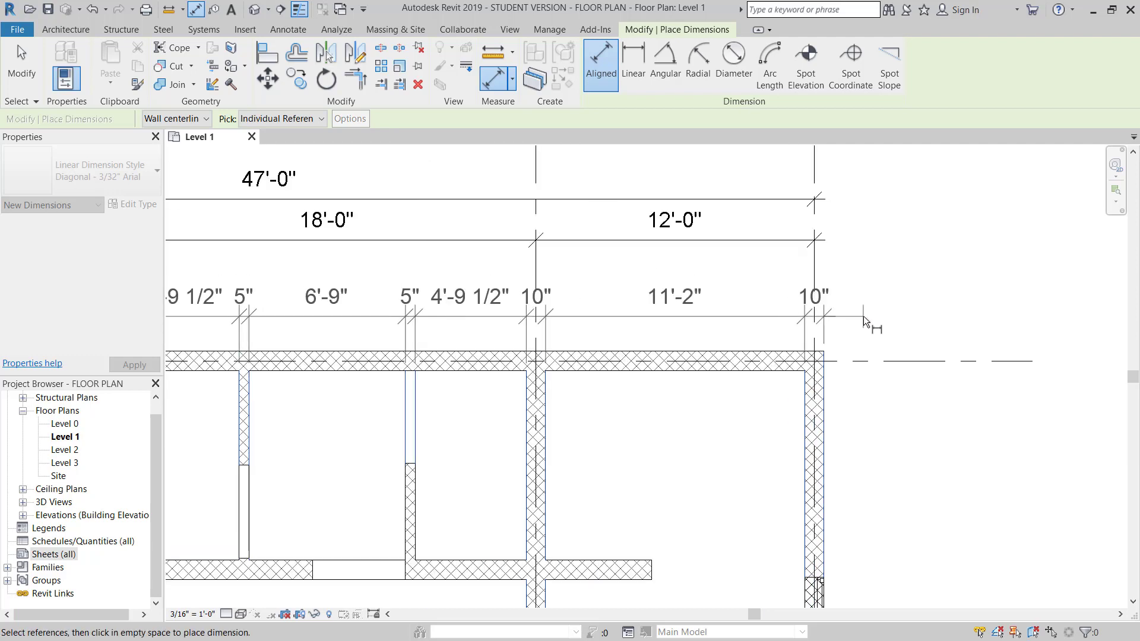
pyautogui.click(872, 310)
pyautogui.scroll(-2, 896, 257)
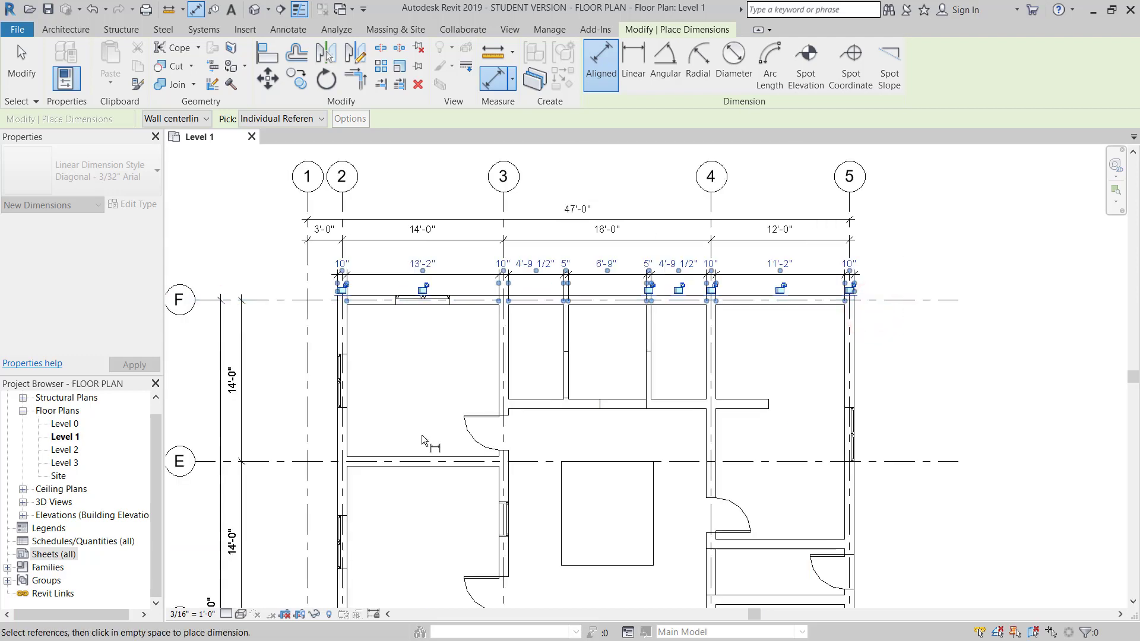
pyautogui.moveTo(431, 434)
pyautogui.mouseDown(button='middle')
pyautogui.moveTo(547, 392)
pyautogui.moveTo(545, 321)
pyautogui.mouseUp(button='middle')
pyautogui.press('Escape')
pyautogui.press('Escape')
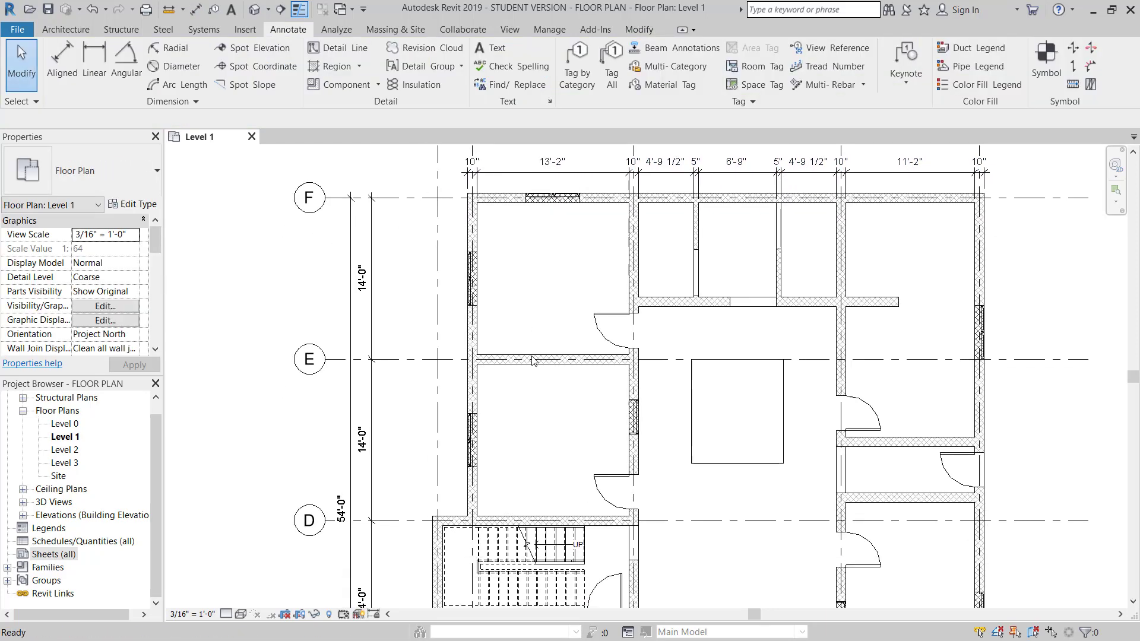
# - Start an aligned dimension string through the rooms between grids 2 and 3, referencing the wall faces from grid D towards grid F
pyautogui.press('d')
pyautogui.press('i')
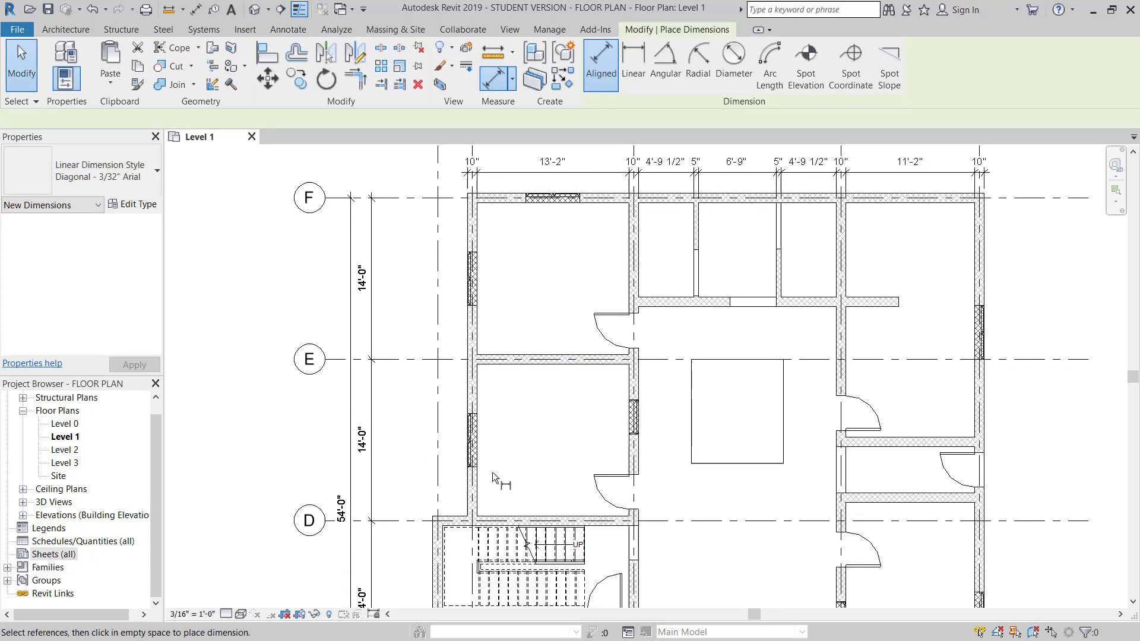
pyautogui.moveTo(493, 472)
pyautogui.mouseDown(button='middle')
pyautogui.moveTo(522, 343)
pyautogui.moveTo(499, 491)
pyautogui.mouseUp(button='middle')
pyautogui.scroll(-1, 523, 345)
pyautogui.scroll(3, 489, 571)
pyautogui.scroll(-4, 503, 345)
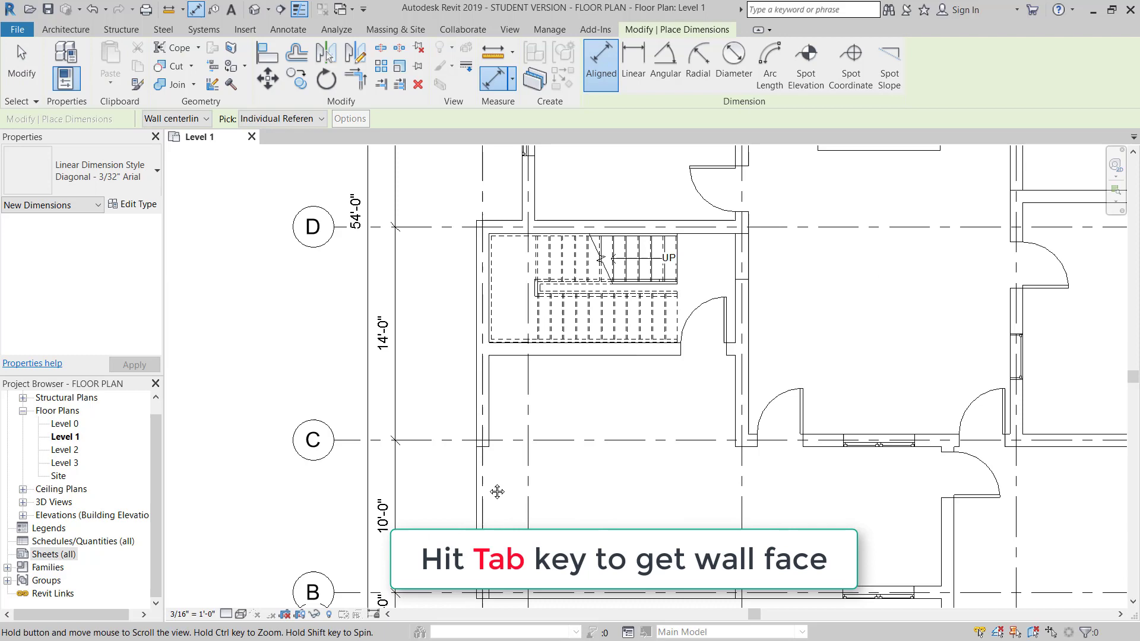
pyautogui.scroll(5, 519, 224)
pyautogui.press('Tab')
pyautogui.click(488, 396)
pyautogui.moveTo(509, 334); pyautogui.dragTo(492, 502, button='middle')
pyautogui.scroll(-3, 493, 502)
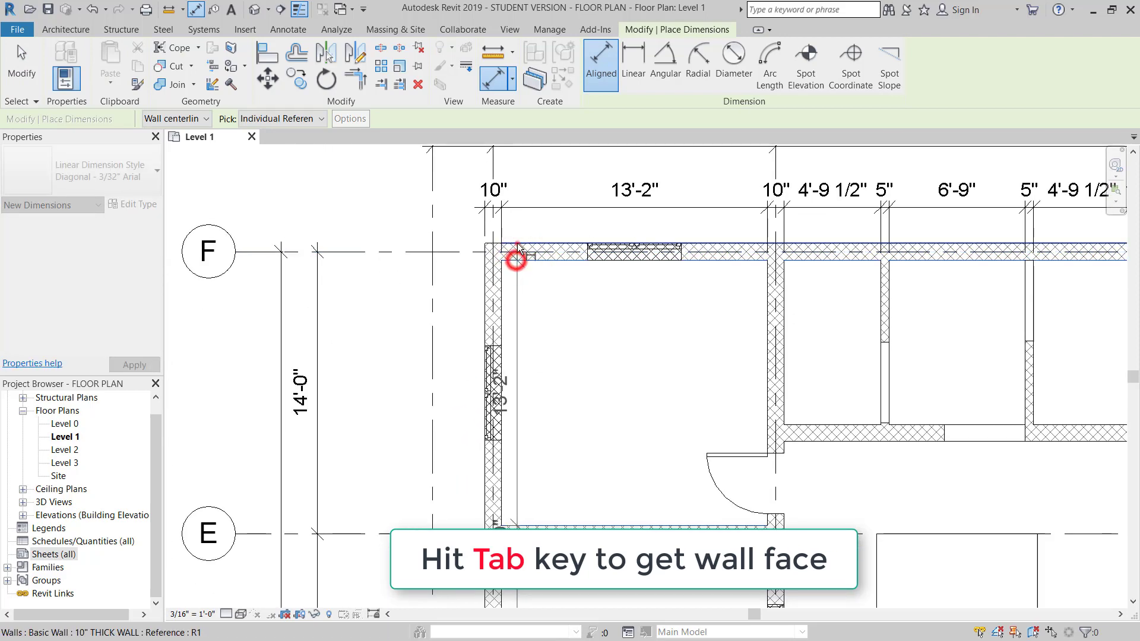
# - Reference the outer face of the wall on grid F and place the string between the building and the lettered-grid dimensions
pyautogui.click(517, 243)
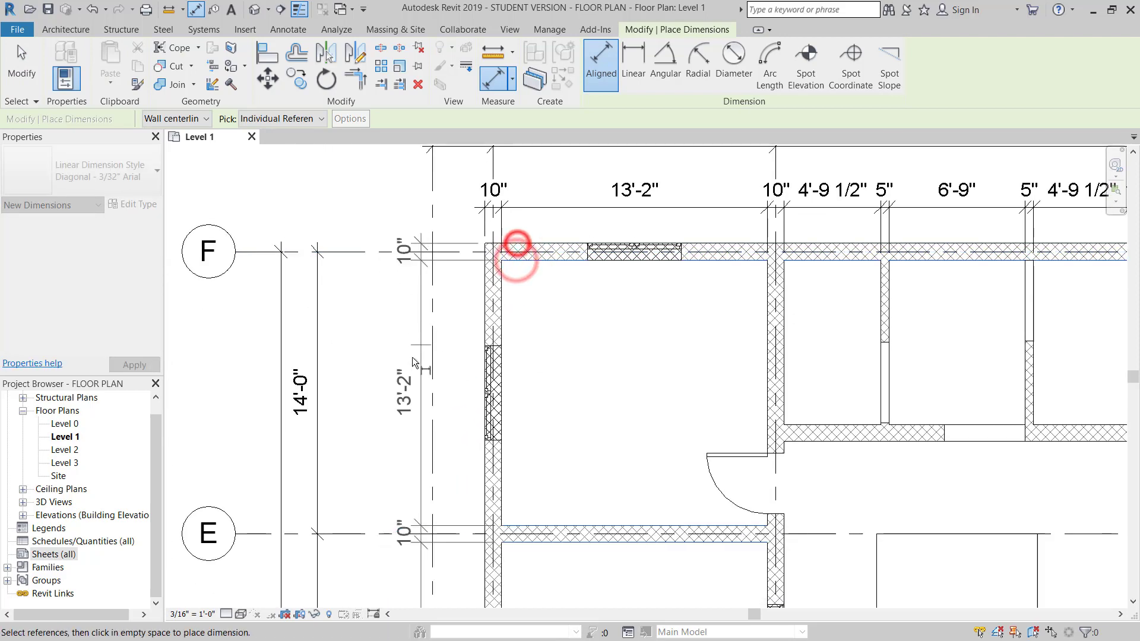
pyautogui.click(402, 364)
pyautogui.scroll(-3, 402, 363)
pyautogui.moveTo(514, 433)
pyautogui.mouseDown(button='middle')
pyautogui.moveTo(524, 351)
pyautogui.moveTo(478, 337)
pyautogui.mouseUp(button='middle')
pyautogui.press('Escape')
# - Start an aligned dimension string along grid A, referencing both faces of the wall on grid 5 and of the projecting room's opposite wall
pyautogui.moveTo(816, 305)
pyautogui.mouseDown(button='middle')
pyautogui.moveTo(749, 355)
pyautogui.moveTo(659, 271)
pyautogui.mouseUp(button='middle')
pyautogui.scroll(-3, 659, 271)
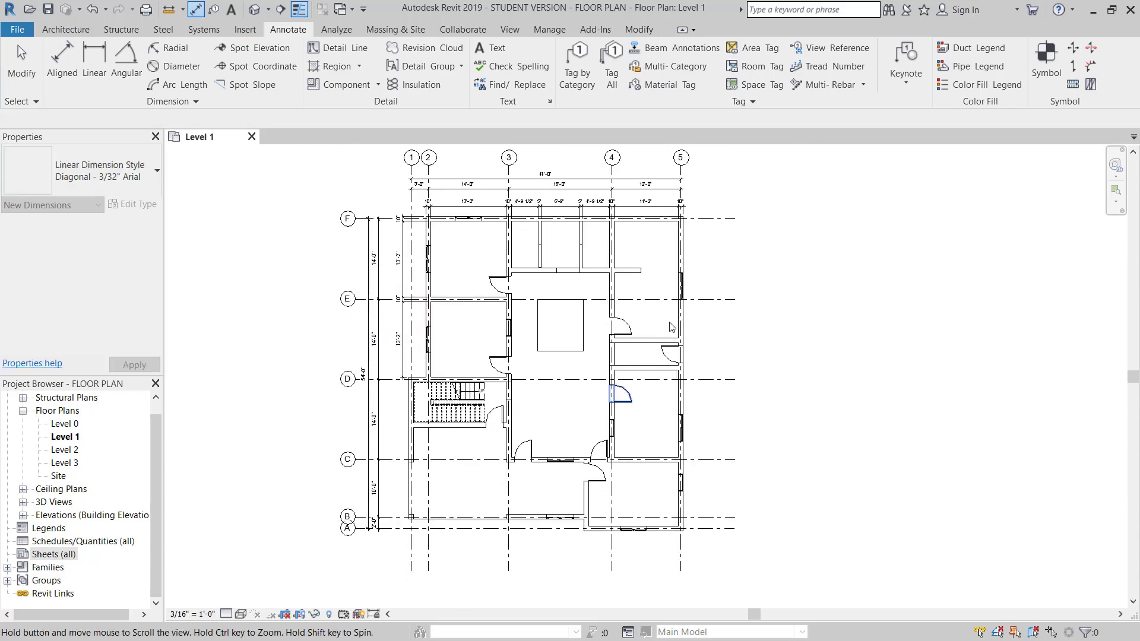
pyautogui.scroll(1, 660, 267)
pyautogui.moveTo(681, 458); pyautogui.dragTo(689, 412, button='middle')
pyautogui.press('d')
pyautogui.press('i')
pyautogui.scroll(6, 671, 531)
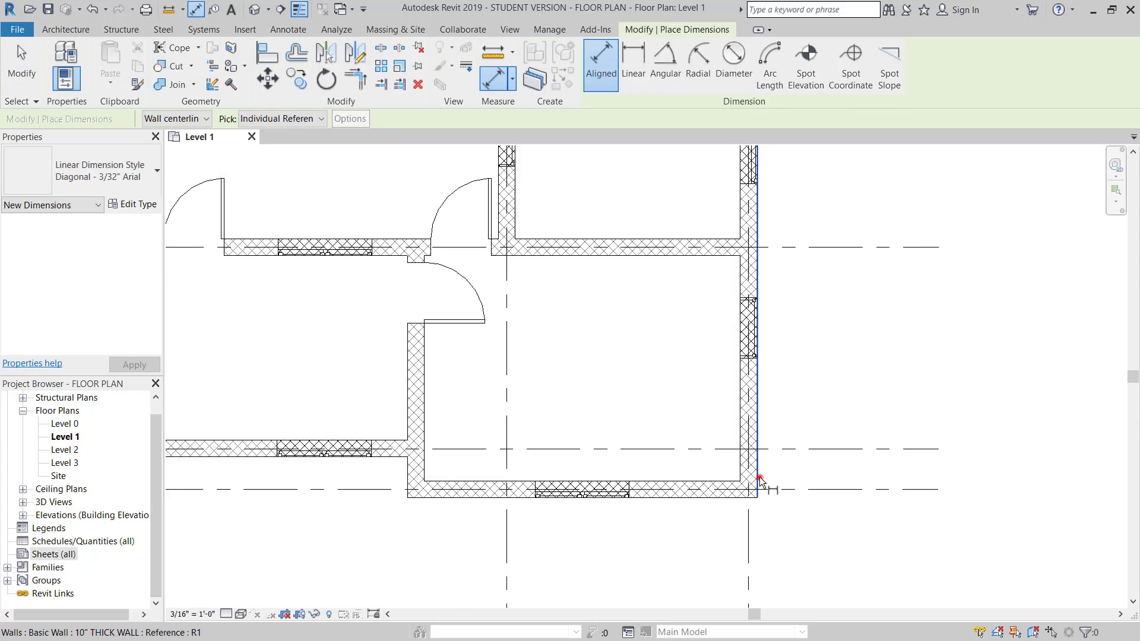
pyautogui.click(747, 473)
pyautogui.click(424, 473)
pyautogui.click(407, 476)
pyautogui.moveTo(407, 477); pyautogui.dragTo(657, 350, button='middle')
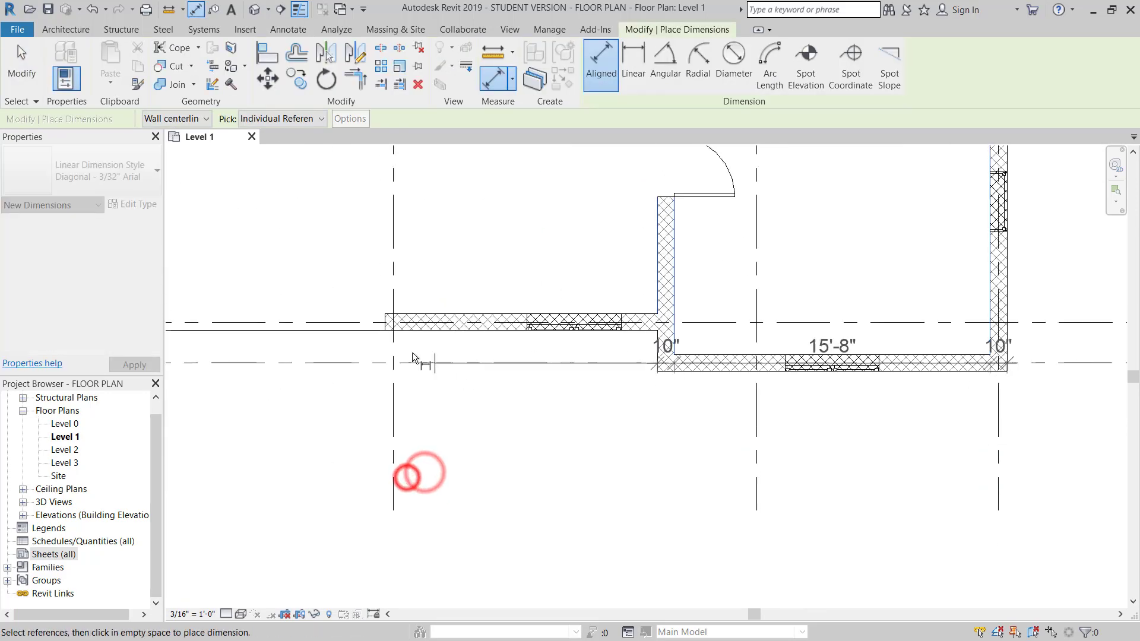
# - Extend the string to the wall end near grid 3 and both faces of the stub on grid 1, and place it outside grid A
pyautogui.click(384, 326)
pyautogui.moveTo(492, 438); pyautogui.dragTo(1036, 482, button='middle')
pyautogui.click(603, 375)
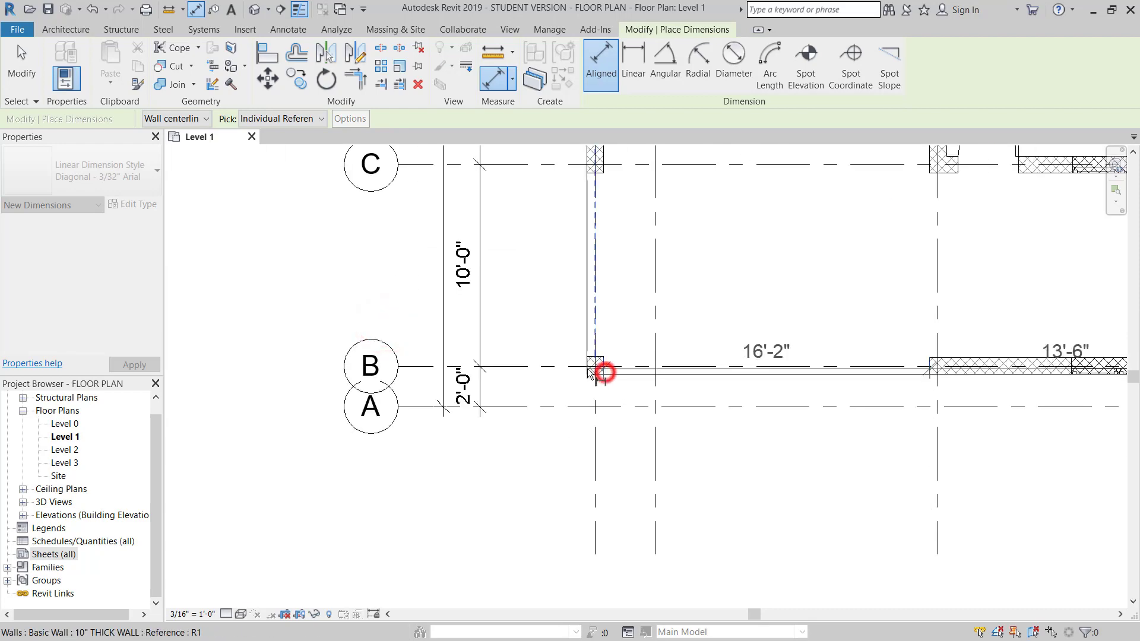
pyautogui.click(588, 369)
pyautogui.scroll(-2, 471, 432)
pyautogui.click(469, 433)
pyautogui.scroll(-2, 423, 357)
pyautogui.scroll(-1, 424, 356)
pyautogui.press('Escape')
pyautogui.press('Escape')
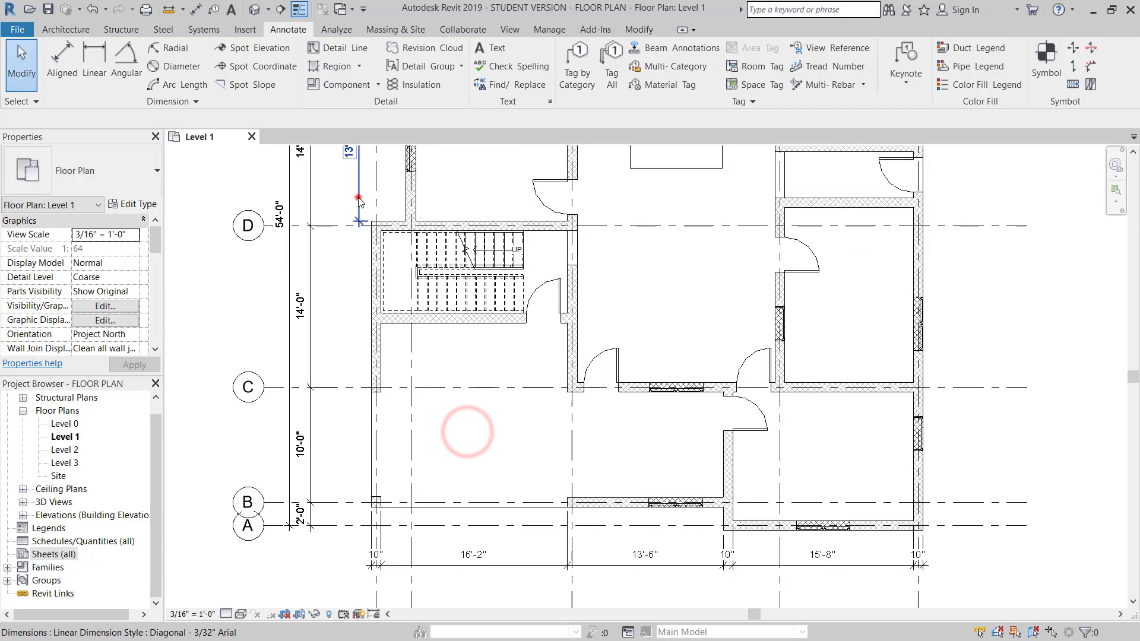
# - Move the grid D–F wall dimension string slightly farther from the building
pyautogui.click(358, 198)
pyautogui.moveTo(358, 198); pyautogui.dragTo(502, 341, button='middle')
pyautogui.scroll(5, 487, 287)
pyautogui.moveTo(516, 337); pyautogui.dragTo(491, 346)
# - Edit the string's witness lines to add the other face of the wall on grid D and both faces of the stair room's lower wall
pyautogui.click(612, 73)
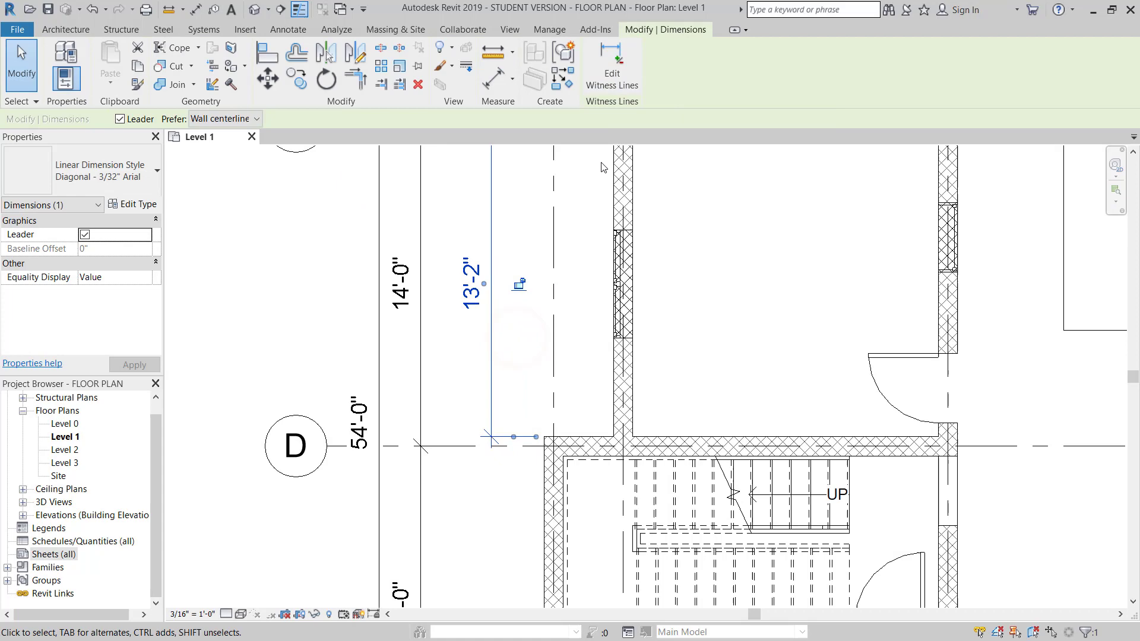
pyautogui.scroll(3, 564, 467)
pyautogui.click(584, 446)
pyautogui.moveTo(534, 501); pyautogui.dragTo(577, 252, button='middle')
pyautogui.scroll(-2, 577, 251)
pyautogui.scroll(3, 604, 413)
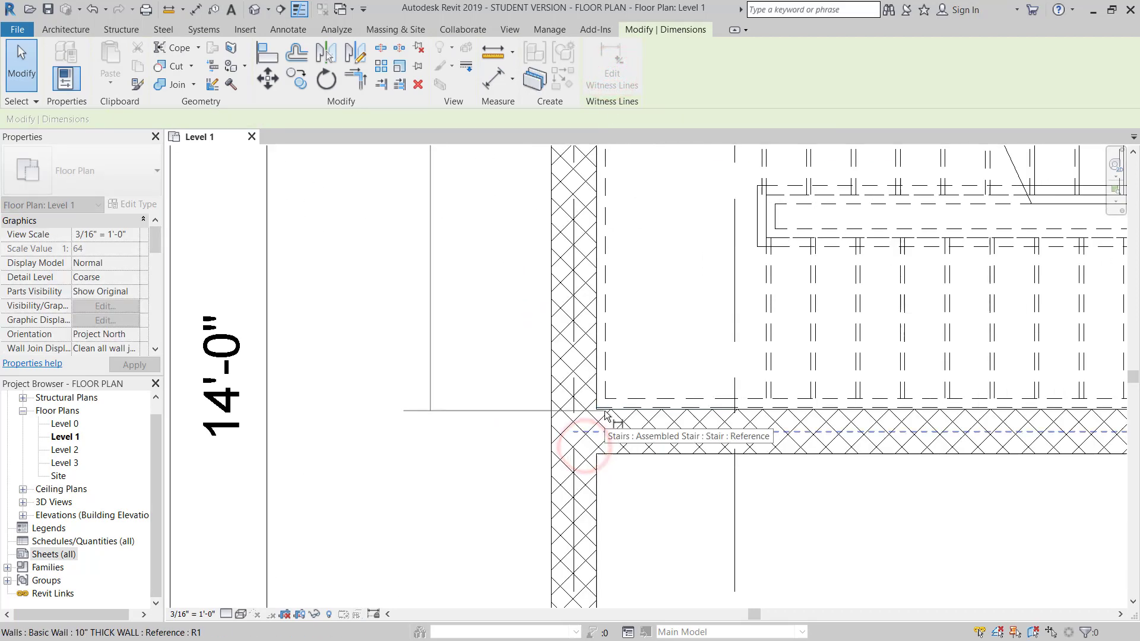
pyautogui.click(604, 410)
pyautogui.click(611, 456)
# - Add witness lines at the wall end near grid C and both faces of the stub on grid B, and finish the string
pyautogui.moveTo(589, 481); pyautogui.dragTo(572, 195, button='middle')
pyautogui.scroll(-2, 572, 196)
pyautogui.click(562, 391)
pyautogui.moveTo(552, 451); pyautogui.dragTo(534, 244, button='middle')
pyautogui.scroll(-1, 534, 243)
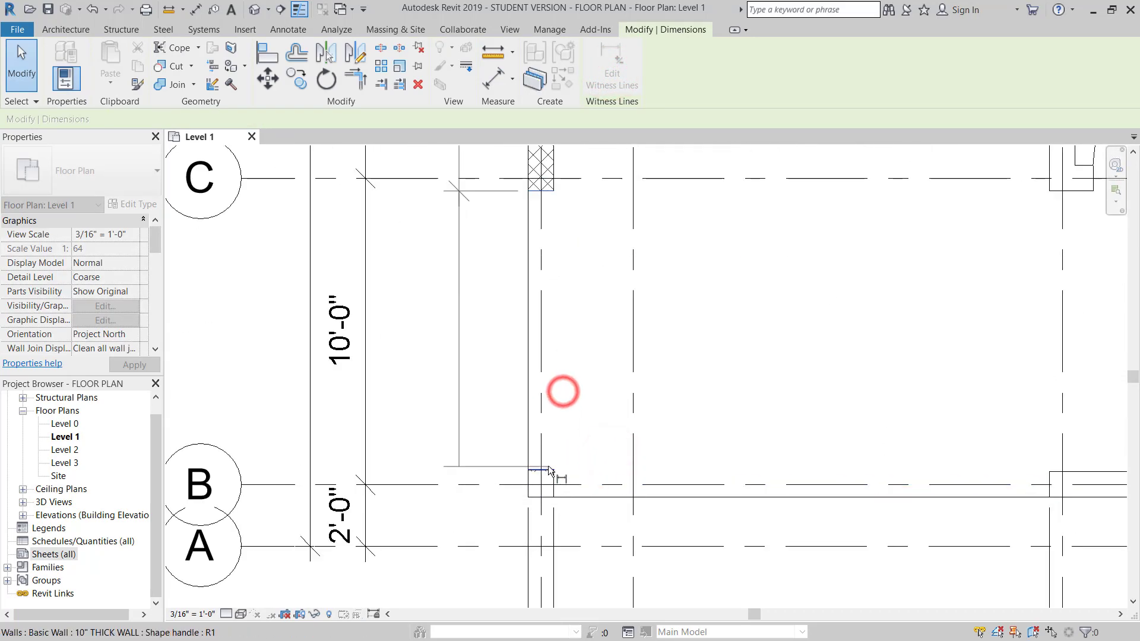
pyautogui.click(550, 467)
pyautogui.click(563, 499)
pyautogui.scroll(-1, 540, 349)
pyautogui.click(405, 533)
# - Review the dimension strings around the whole floor plan
pyautogui.moveTo(557, 518)
pyautogui.mouseDown(button='middle')
pyautogui.moveTo(540, 349)
pyautogui.moveTo(547, 474)
pyautogui.mouseUp(button='middle')
pyautogui.scroll(-5, 404, 533)
pyautogui.scroll(1, 579, 350)
pyautogui.moveTo(549, 372); pyautogui.dragTo(560, 414, button='middle')
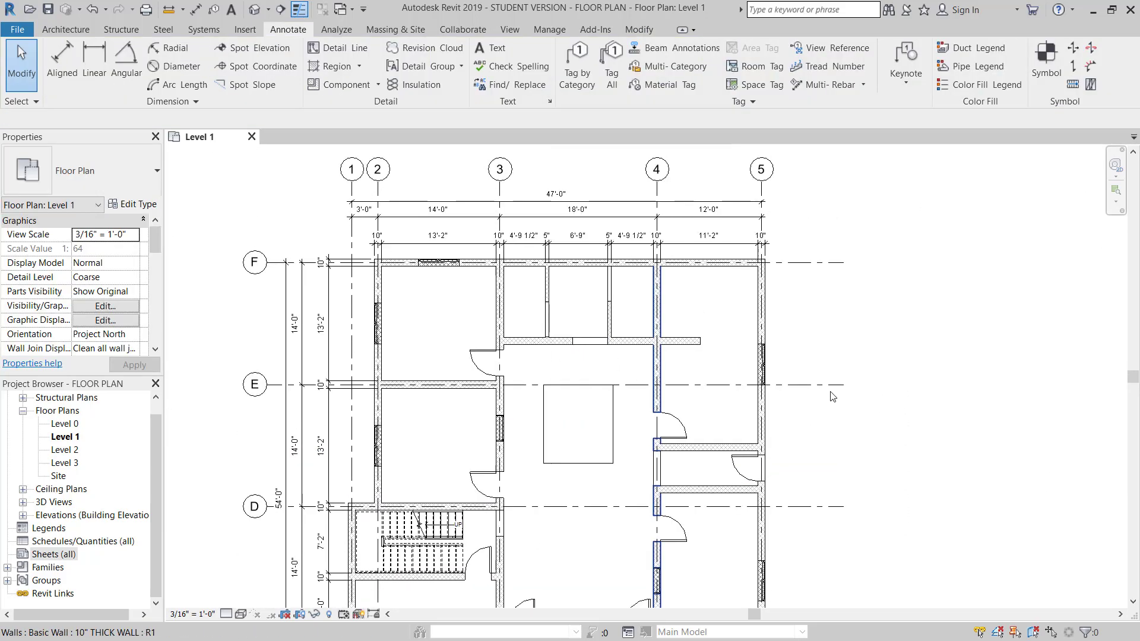
pyautogui.moveTo(796, 362); pyautogui.dragTo(761, 321, button='middle')
pyautogui.scroll(-1, 761, 322)
pyautogui.moveTo(507, 379); pyautogui.dragTo(506, 337, button='middle')
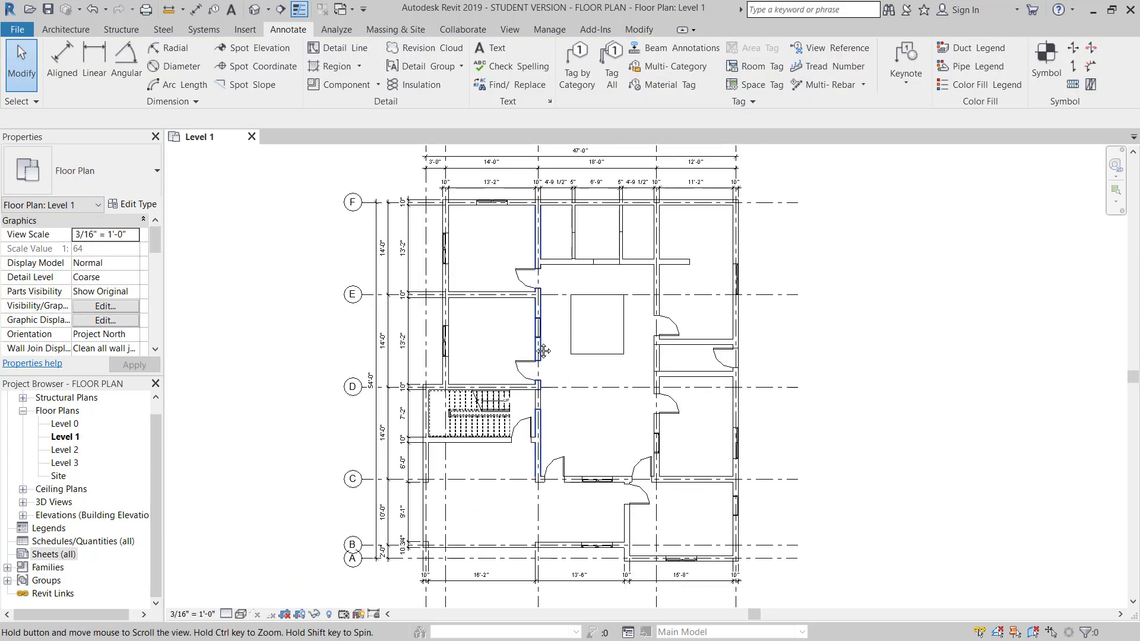
pyautogui.moveTo(773, 498); pyautogui.dragTo(762, 477, button='middle')
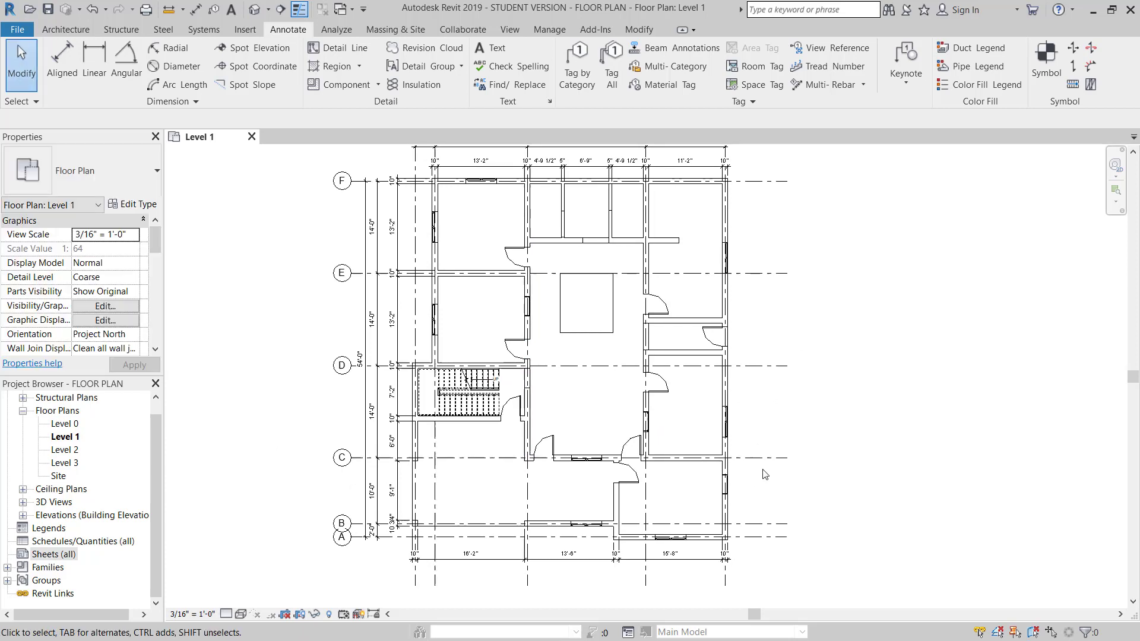
# - Edit the central shaft opening's sketch and draw two crossing diagonal symbolic lines in Thin Lines style
pyautogui.scroll(2, 583, 298)
pyautogui.click(612, 294)
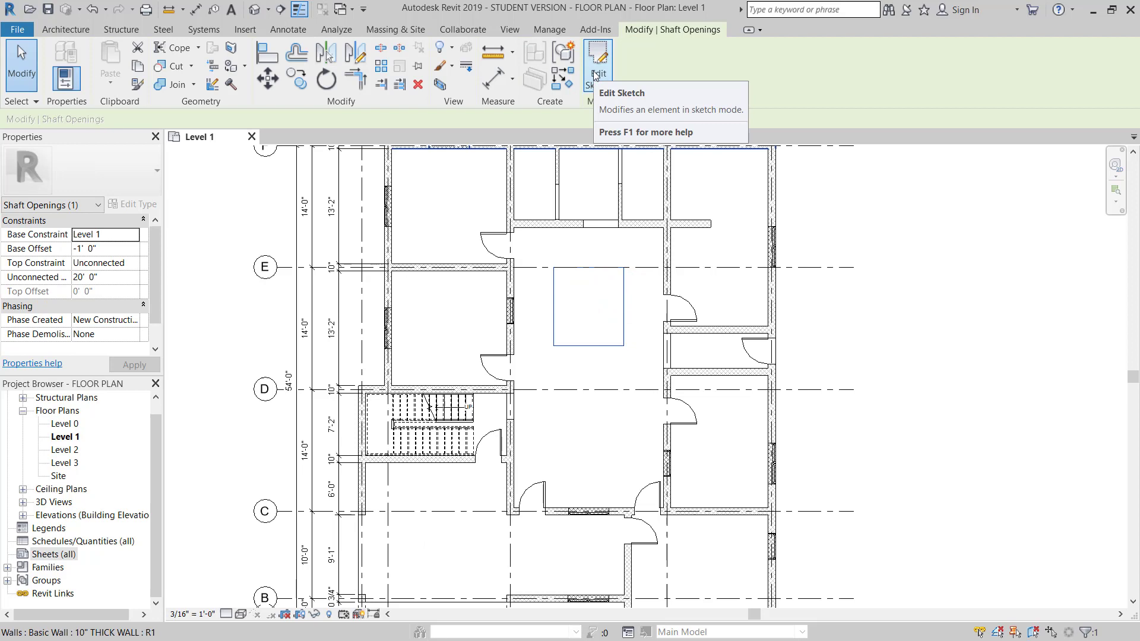
pyautogui.click(595, 75)
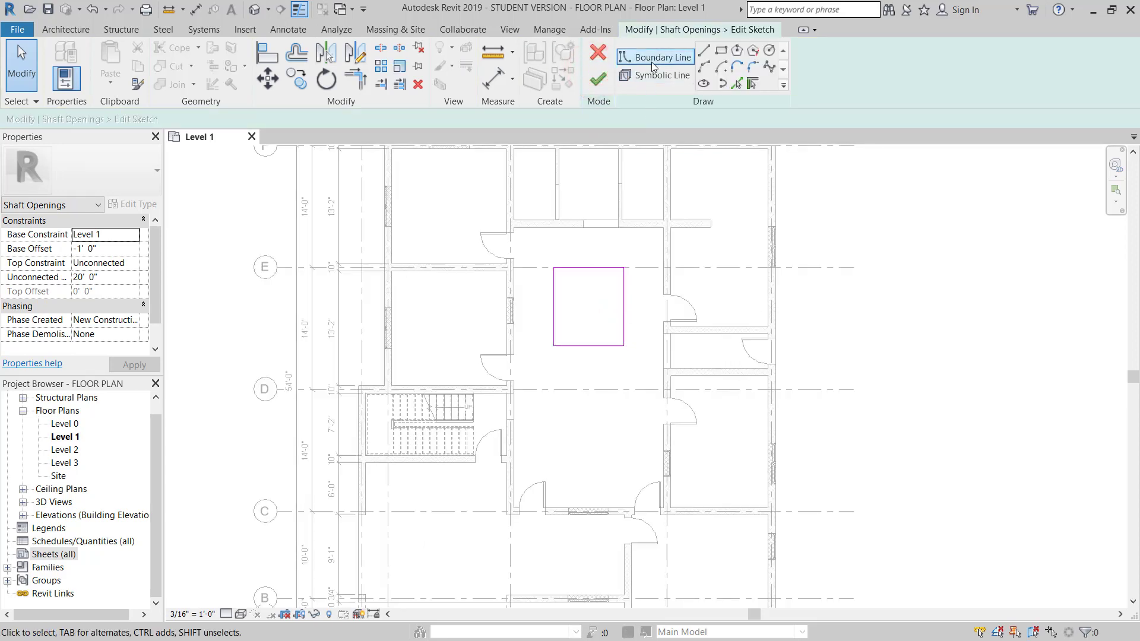
pyautogui.click(653, 76)
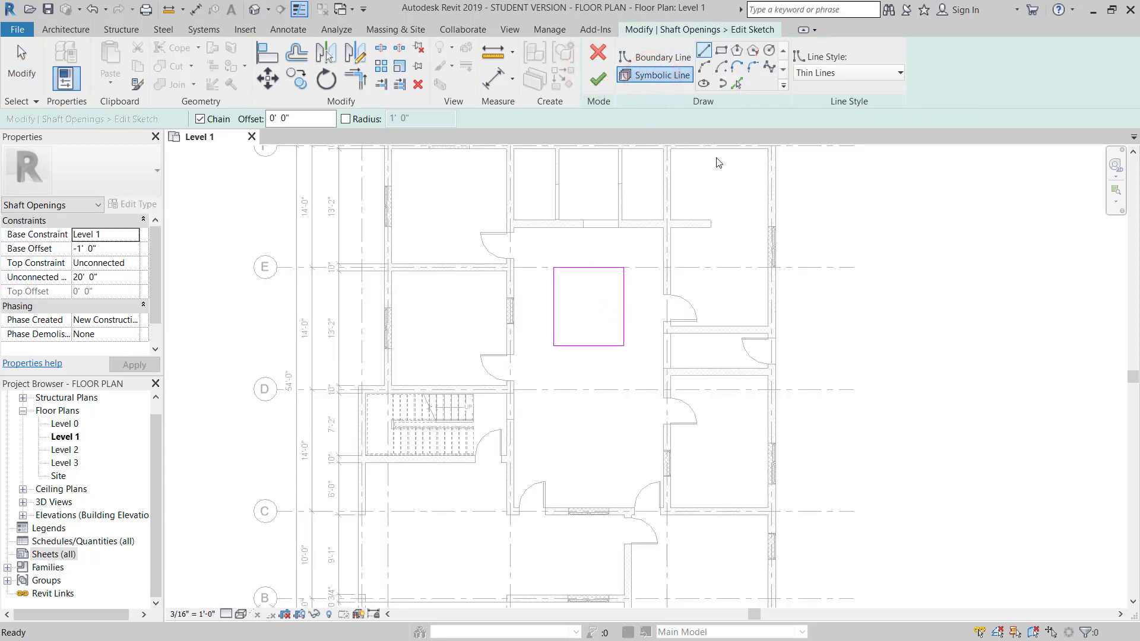
pyautogui.click(553, 268)
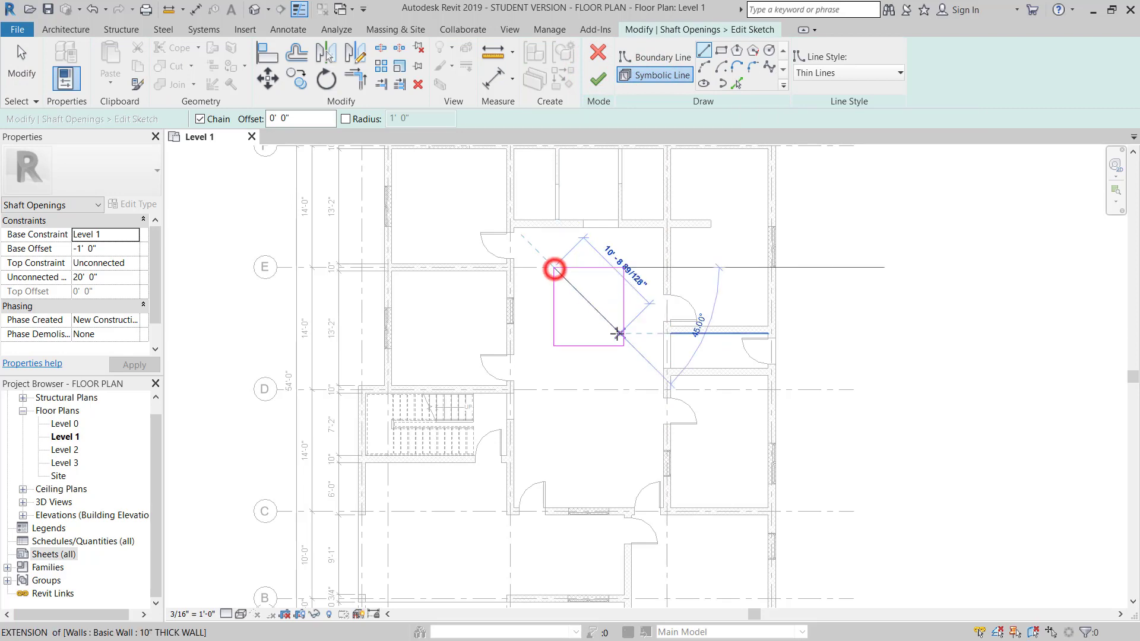
pyautogui.click(623, 346)
pyautogui.scroll(2, 628, 284)
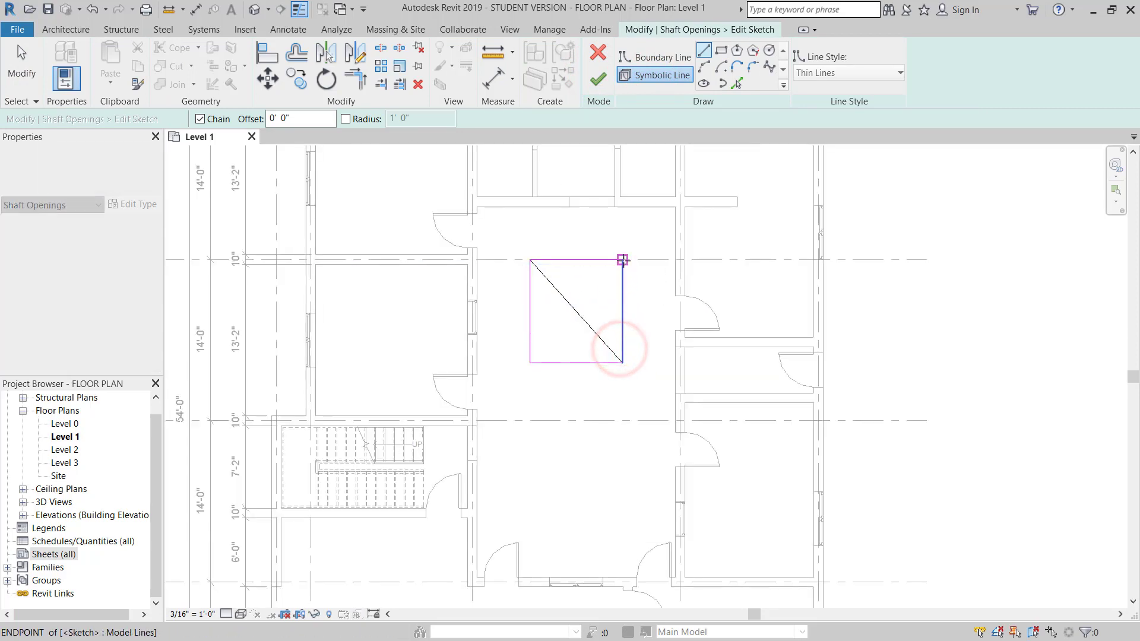
pyautogui.click(623, 260)
pyautogui.click(528, 361)
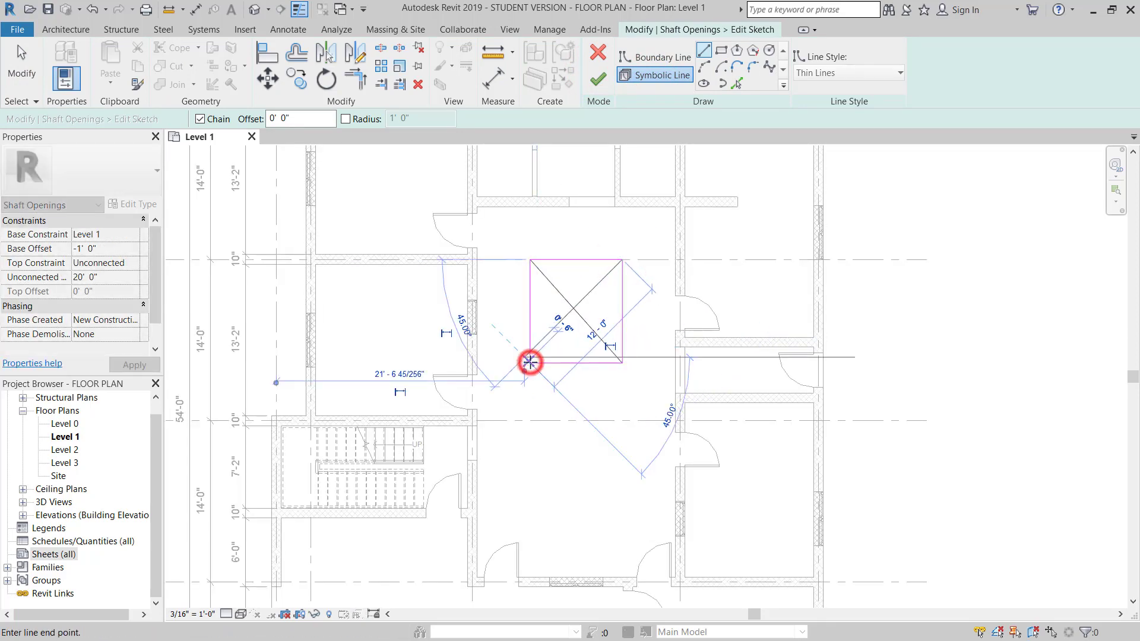
pyautogui.press('Escape')
pyautogui.press('Escape')
# - Stretch the second diagonal's loose end to the shaft's corner, and finish the sketch
pyautogui.scroll(2, 527, 362)
pyautogui.click(529, 353)
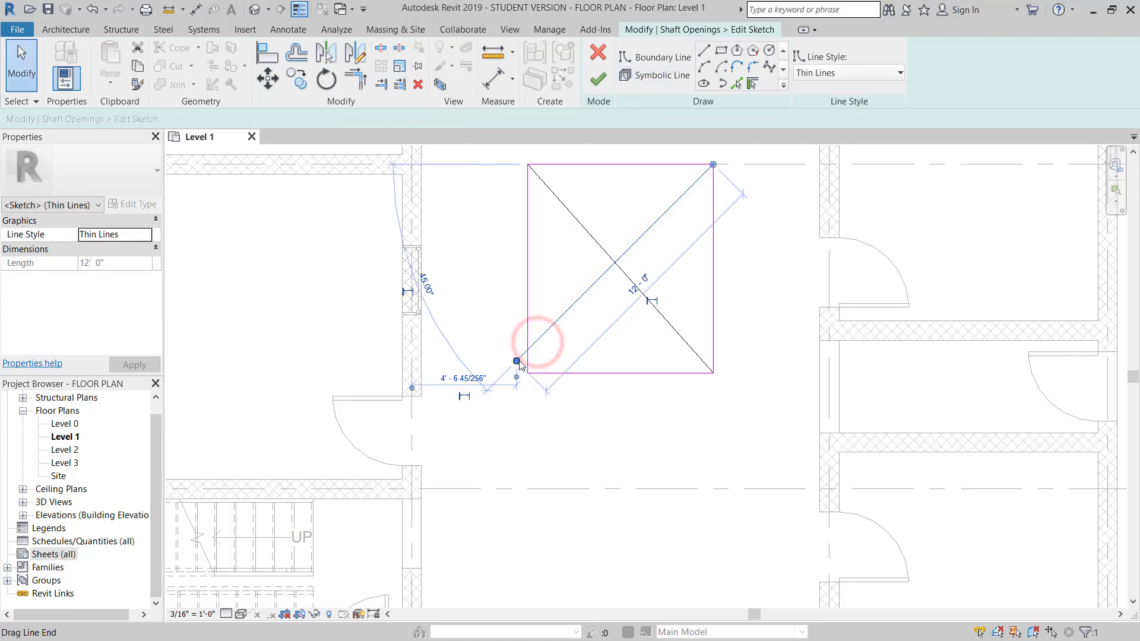
pyautogui.moveTo(517, 361); pyautogui.dragTo(527, 372)
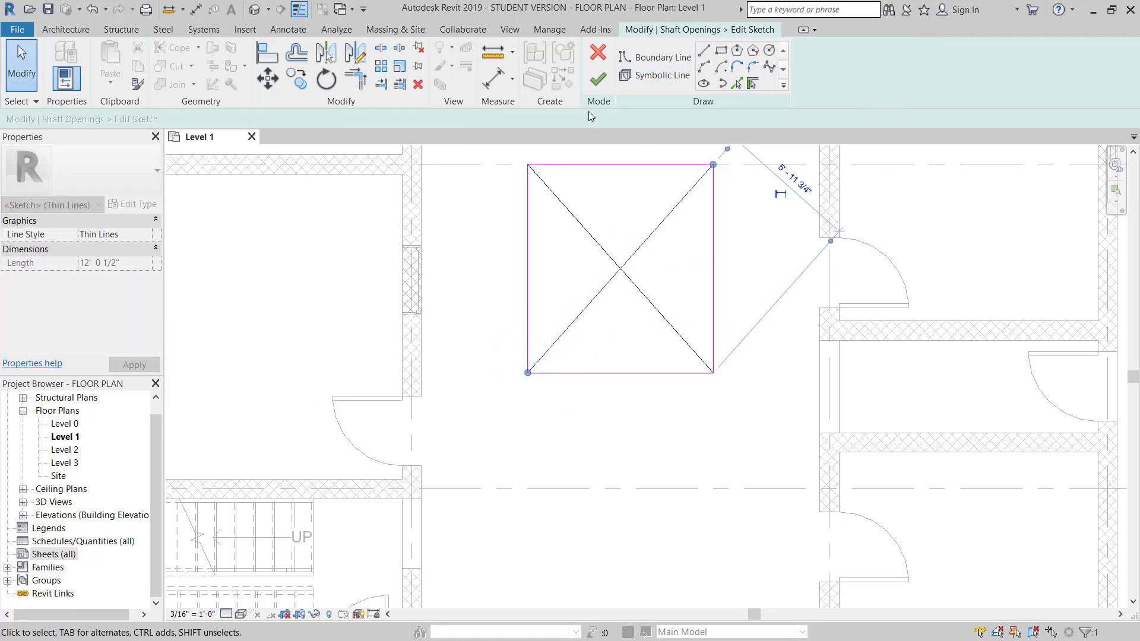
pyautogui.click(597, 79)
pyautogui.scroll(-2, 616, 321)
pyautogui.scroll(-4, 616, 321)
pyautogui.click(843, 357)
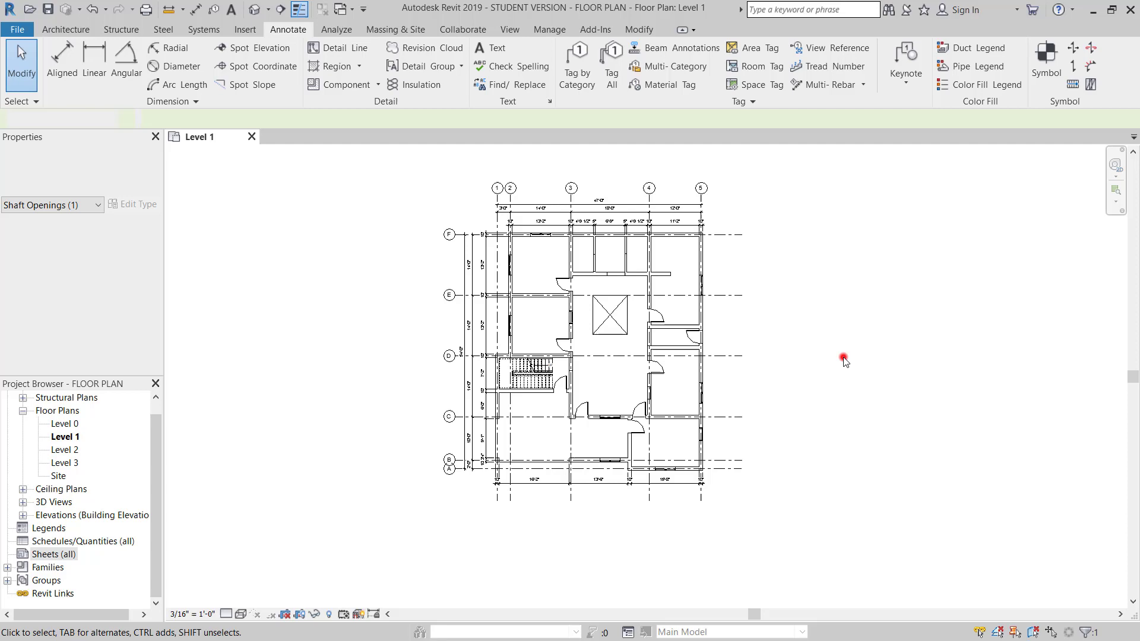
# - Place a 1/4" Arial text note reading VARENDAH in the open area between grids B and C, and finish the Text command
pyautogui.scroll(2, 622, 327)
pyautogui.moveTo(622, 326); pyautogui.dragTo(615, 405, button='middle')
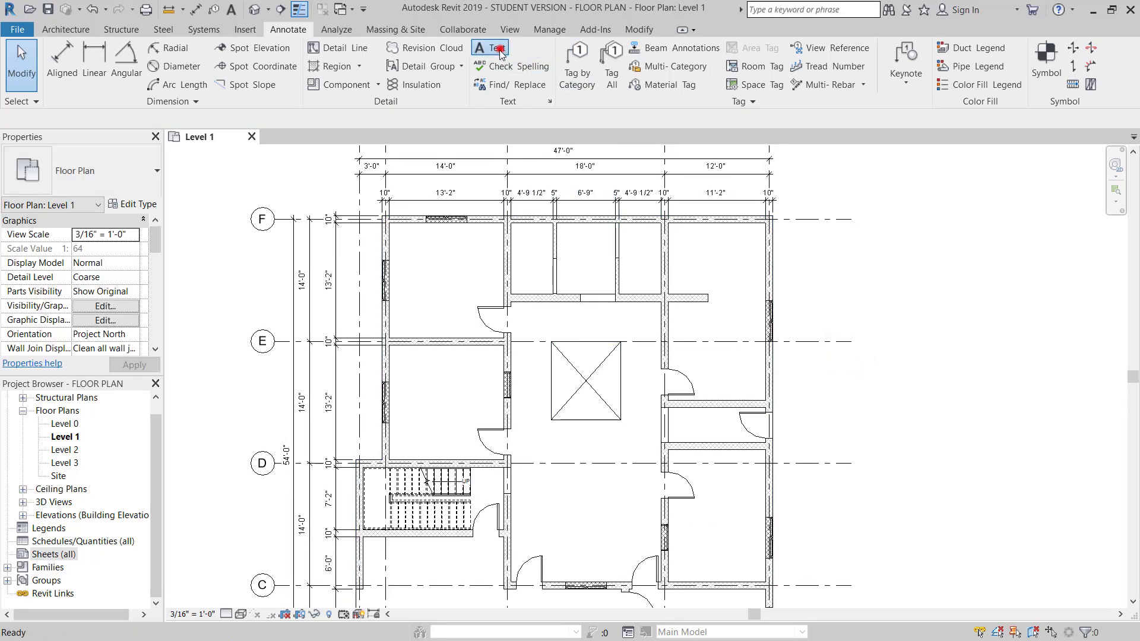
pyautogui.click(493, 50)
pyautogui.moveTo(556, 510); pyautogui.dragTo(573, 298, button='middle')
pyautogui.scroll(2, 659, 380)
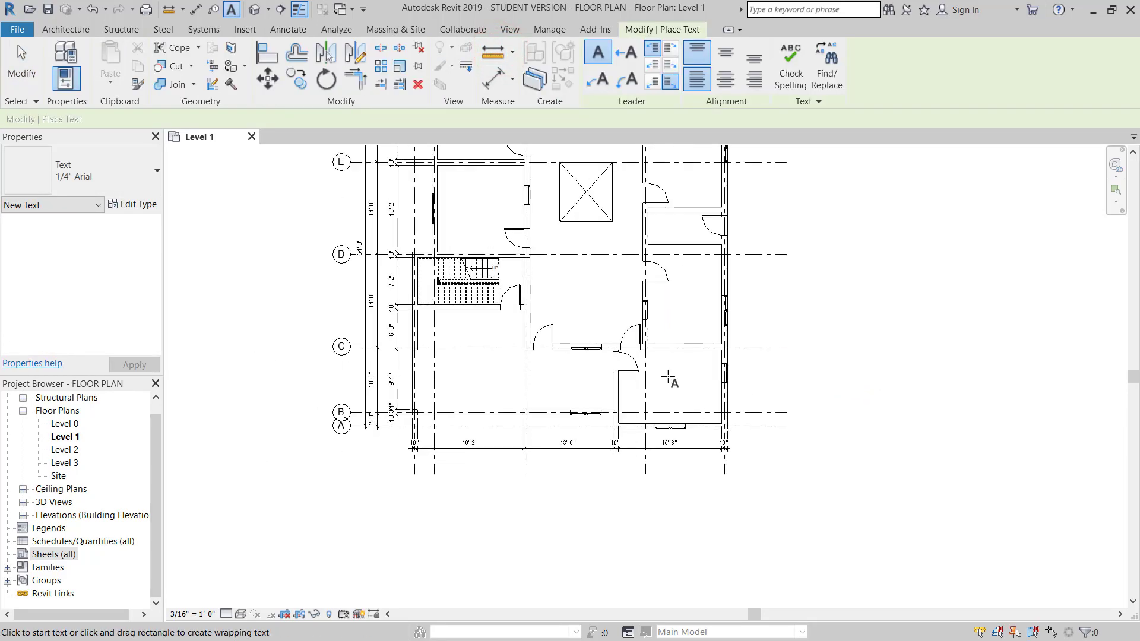
pyautogui.click(321, 367)
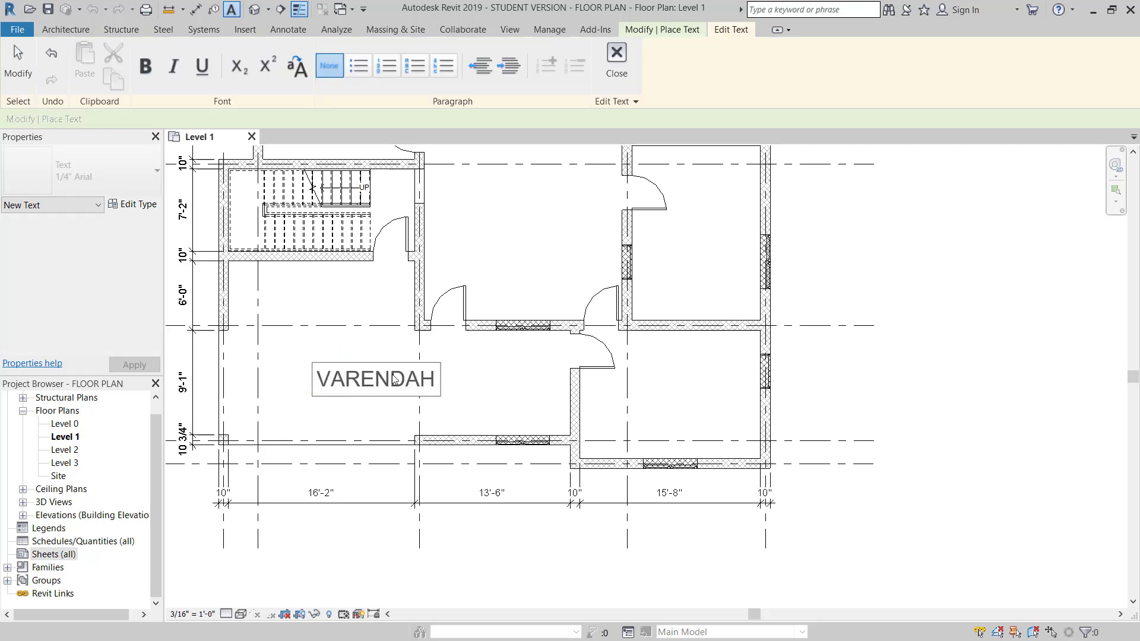
pyautogui.click(382, 323)
pyautogui.scroll(-3, 374, 383)
pyautogui.press('Escape')
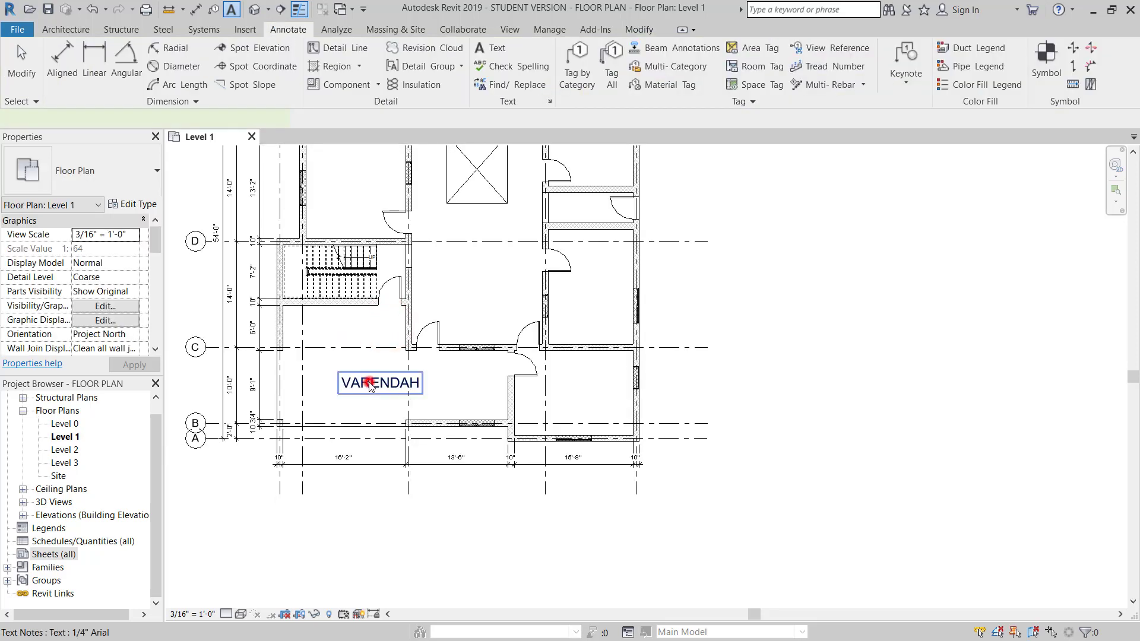
# - Copy the VARENDAH note into the room between grids A and C beside it and change the copy's text to BED ROOM
pyautogui.click(370, 383)
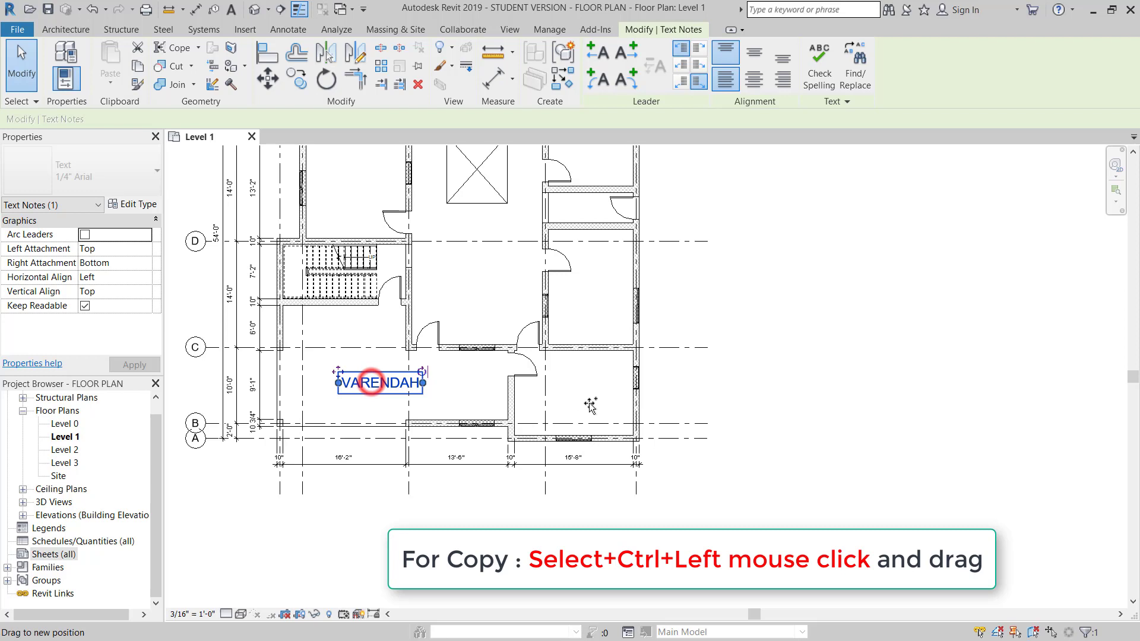
pyautogui.keyDown('ctrl'); pyautogui.moveTo(371, 383); pyautogui.dragTo(572, 394); pyautogui.keyUp('ctrl')
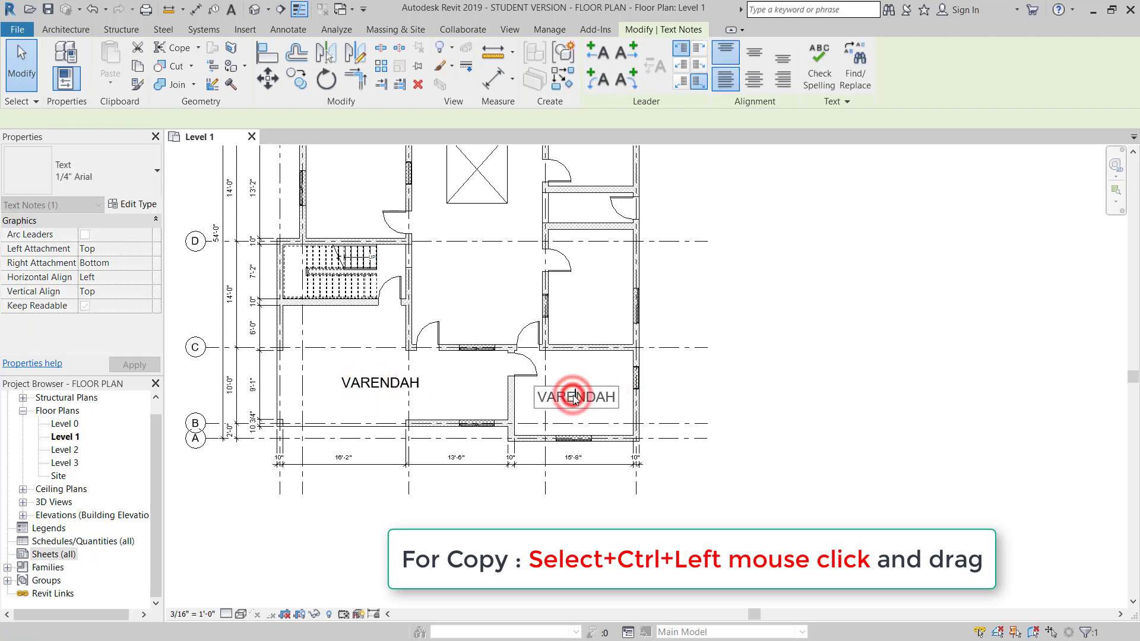
pyautogui.doubleClick(573, 396)
pyautogui.write('BED ROOM')
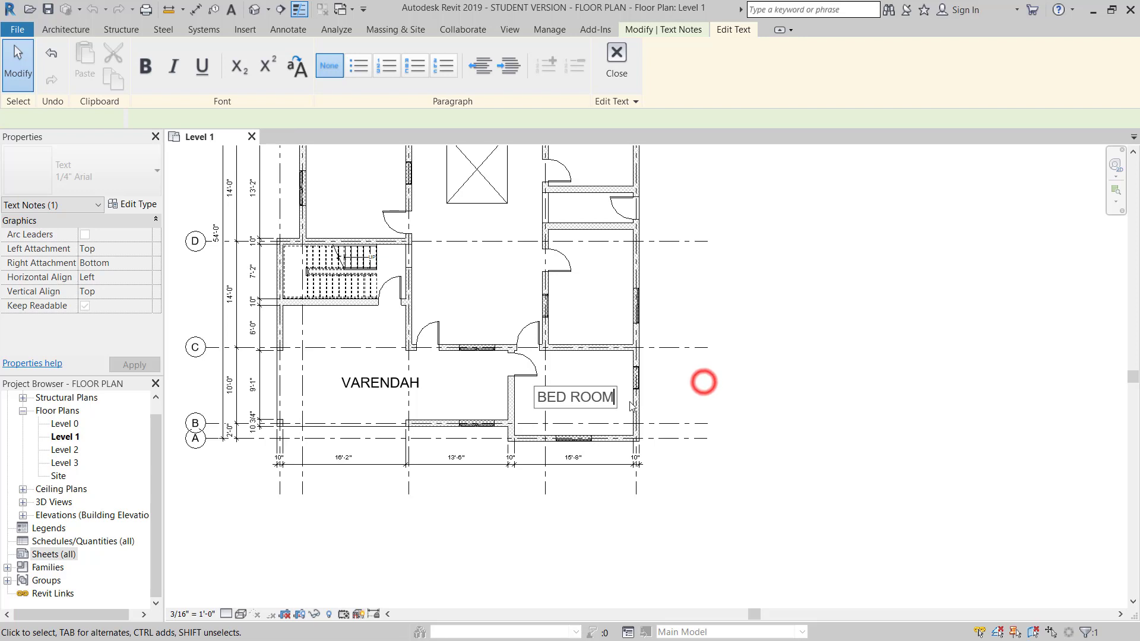
pyautogui.click(704, 382)
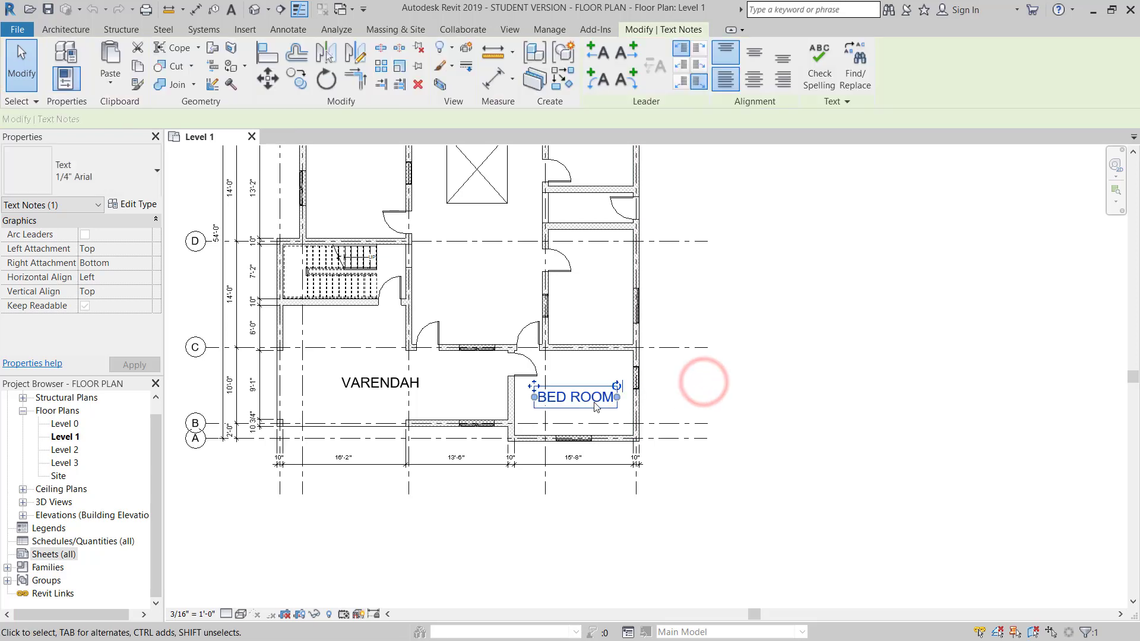
# - Copy the BED ROOM note into the room directly above, between grids C and D
pyautogui.scroll(-1, 573, 398)
pyautogui.keyDown('ctrl'); pyautogui.moveTo(571, 398); pyautogui.dragTo(588, 306); pyautogui.keyUp('ctrl')
pyautogui.moveTo(595, 348); pyautogui.dragTo(643, 486, button='middle')
# - Copy the BED ROOM note into the central hall below the shaft and change its text to DRAWING / DINNING HALL
pyautogui.keyDown('ctrl'); pyautogui.moveTo(629, 444); pyautogui.dragTo(526, 430); pyautogui.keyUp('ctrl')
pyautogui.click(526, 430)
pyautogui.doubleClick(528, 432)
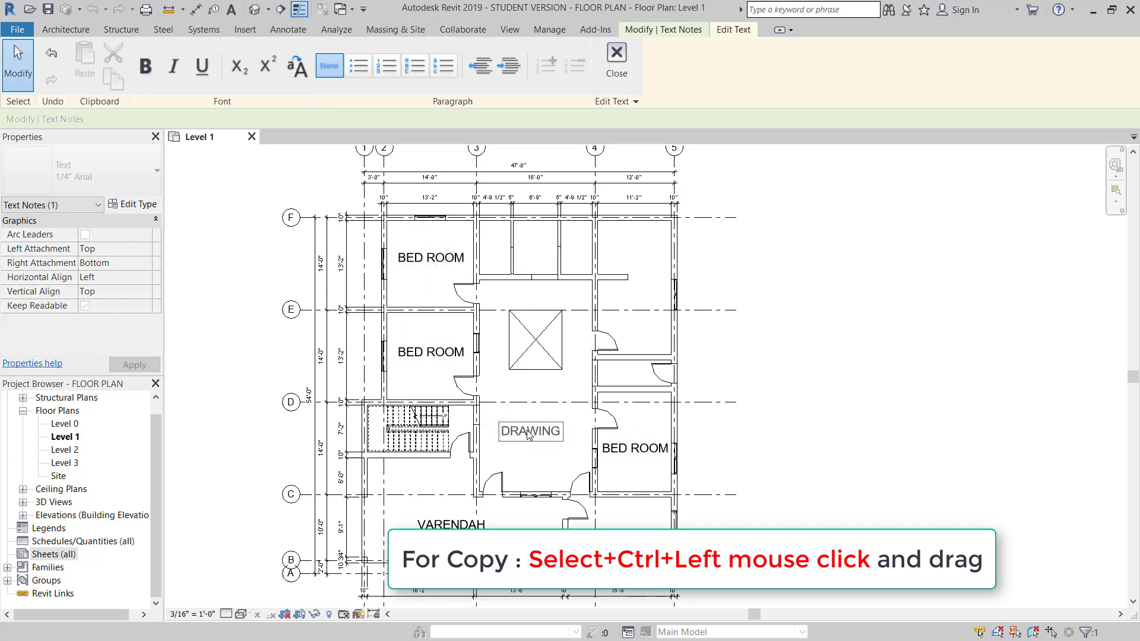
pyautogui.write('DRAWING / DINNING HALL')
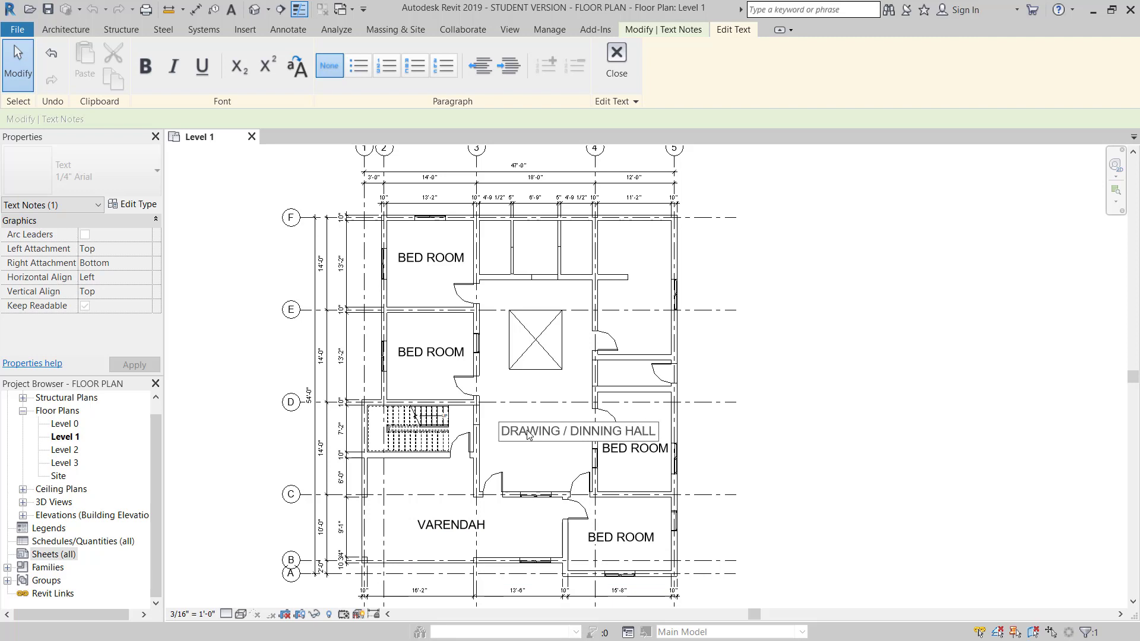
pyautogui.click(796, 400)
# - Narrow the DRAWING / DINNING HALL note so it wraps onto two lines, with middle vertical and center horizontal alignment
pyautogui.moveTo(659, 431); pyautogui.dragTo(595, 438)
pyautogui.click(763, 55)
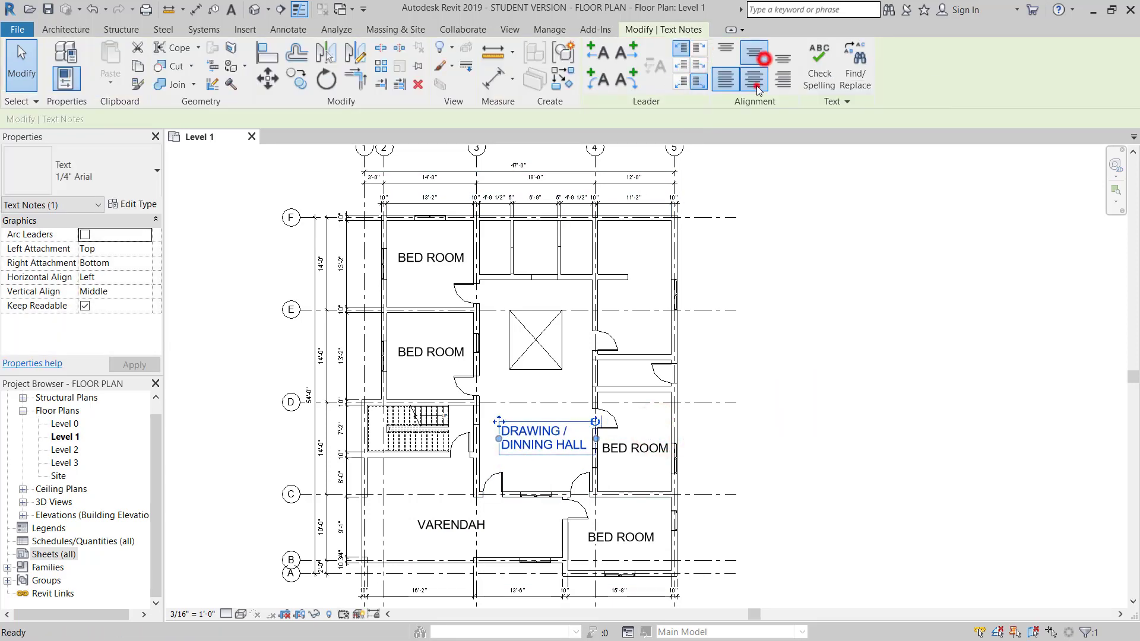
pyautogui.click(755, 84)
pyautogui.click(810, 445)
# - Rotate the BED ROOM note between grids C and D to read vertically and shift it slightly up within the room
pyautogui.scroll(2, 810, 445)
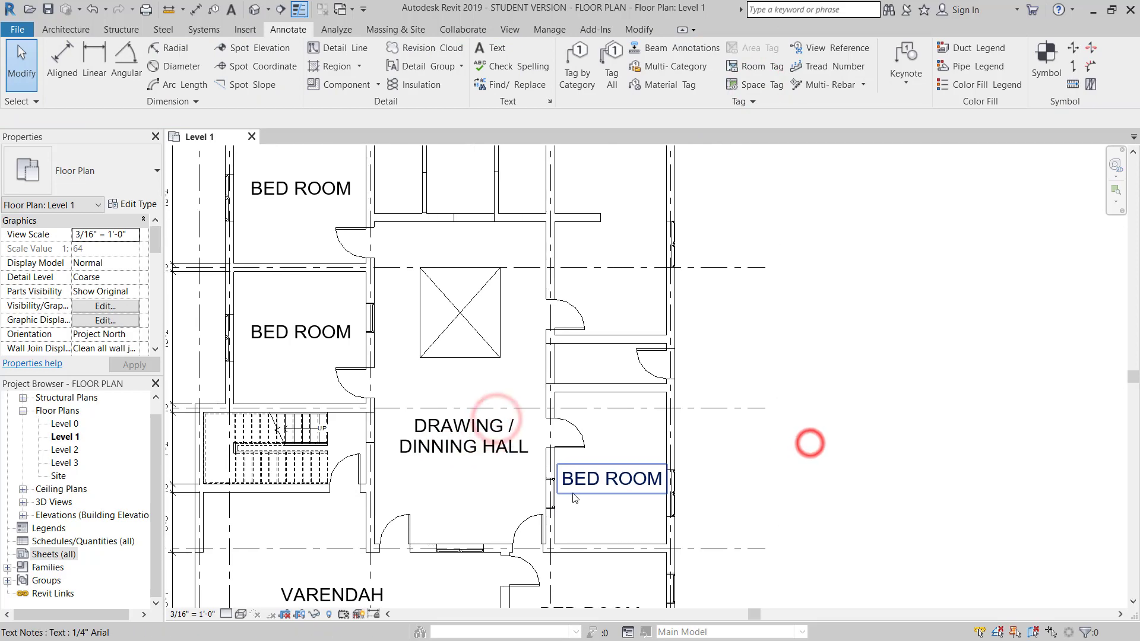
pyautogui.click(623, 478)
pyautogui.moveTo(666, 464); pyautogui.dragTo(597, 426)
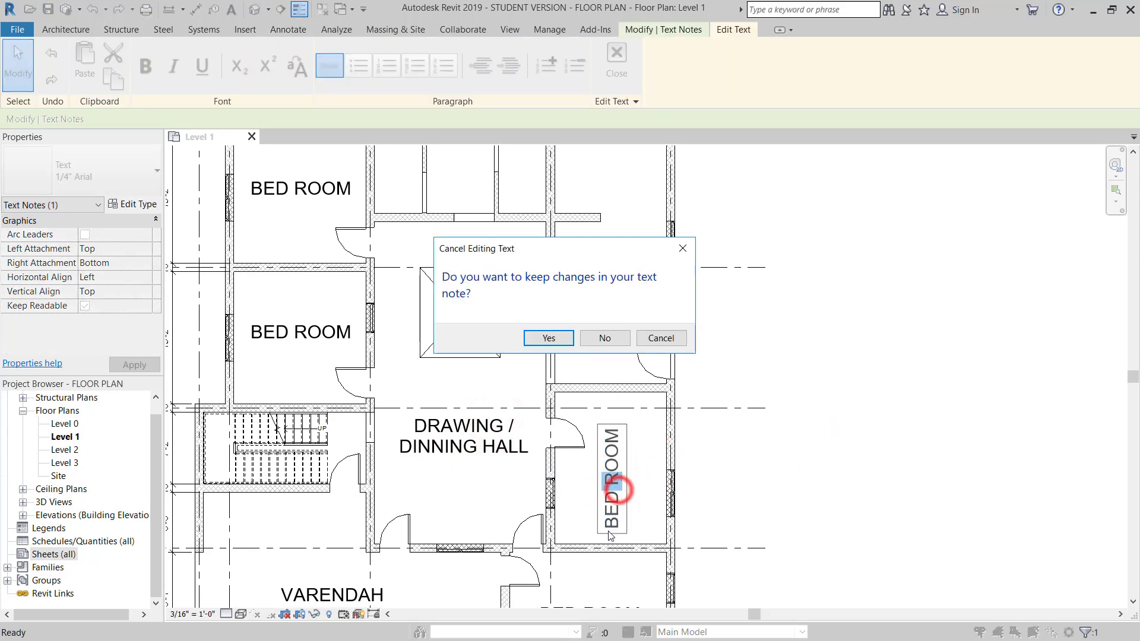
pyautogui.click(660, 337)
pyautogui.click(772, 514)
pyautogui.moveTo(597, 533); pyautogui.dragTo(597, 520)
pyautogui.click(770, 486)
# - Copy the vertical BED ROOM note into the room between grids E and F, change it to KITCHEN / STORE and fit it inside
pyautogui.scroll(-2, 770, 485)
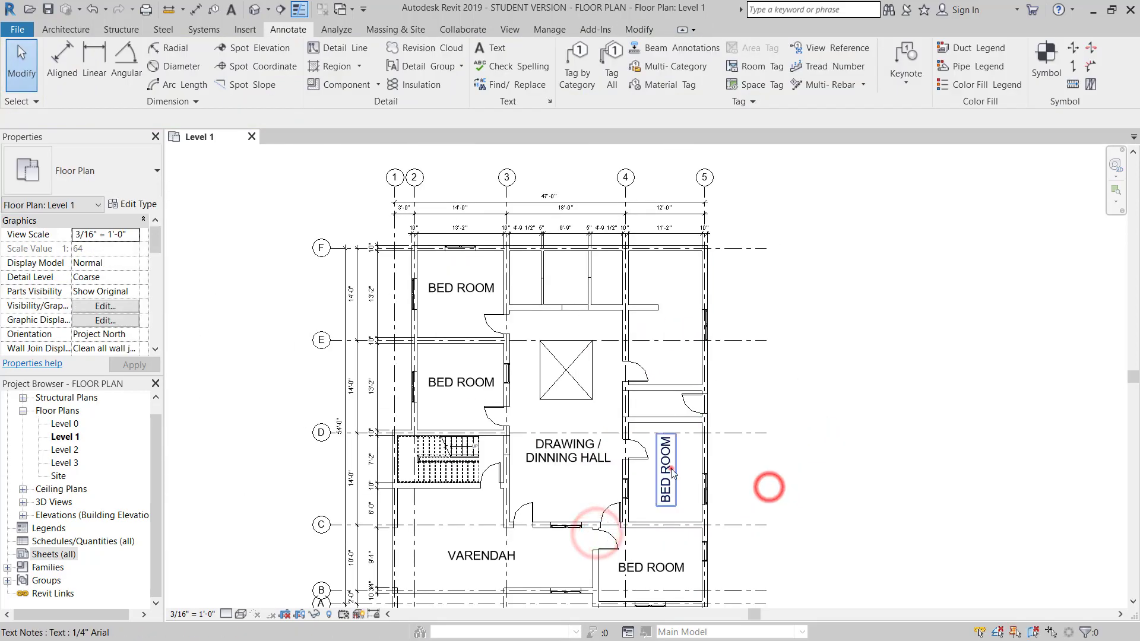
pyautogui.click(670, 468)
pyautogui.keyDown('ctrl'); pyautogui.moveTo(664, 501); pyautogui.dragTo(671, 354); pyautogui.keyUp('ctrl')
pyautogui.click(672, 338)
pyautogui.write('KITCHEN / STORE')
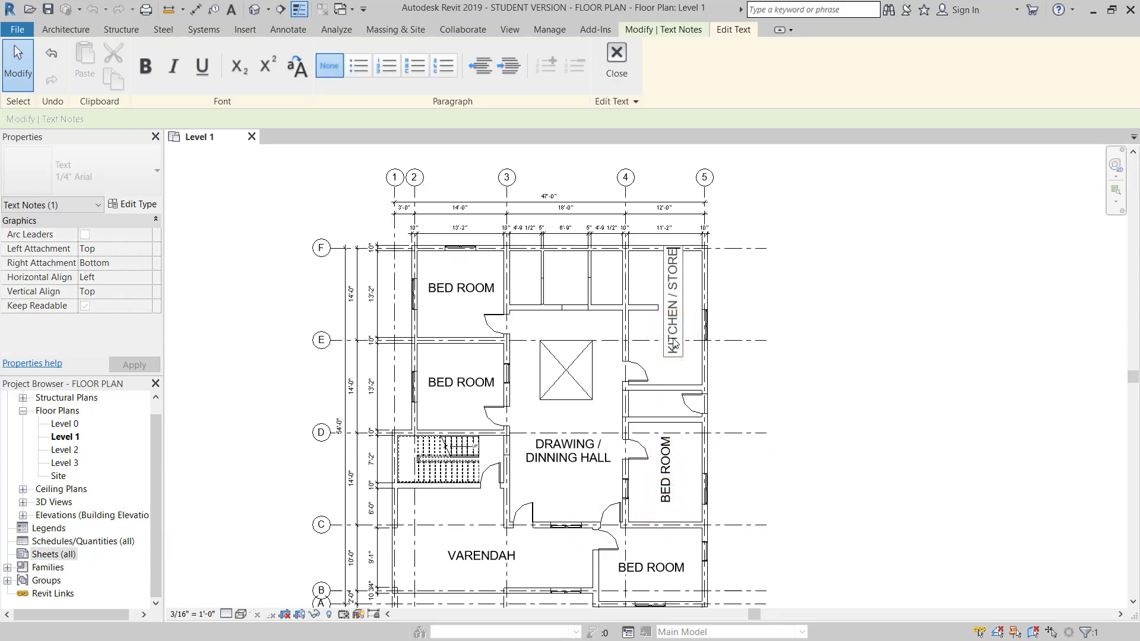
pyautogui.click(842, 364)
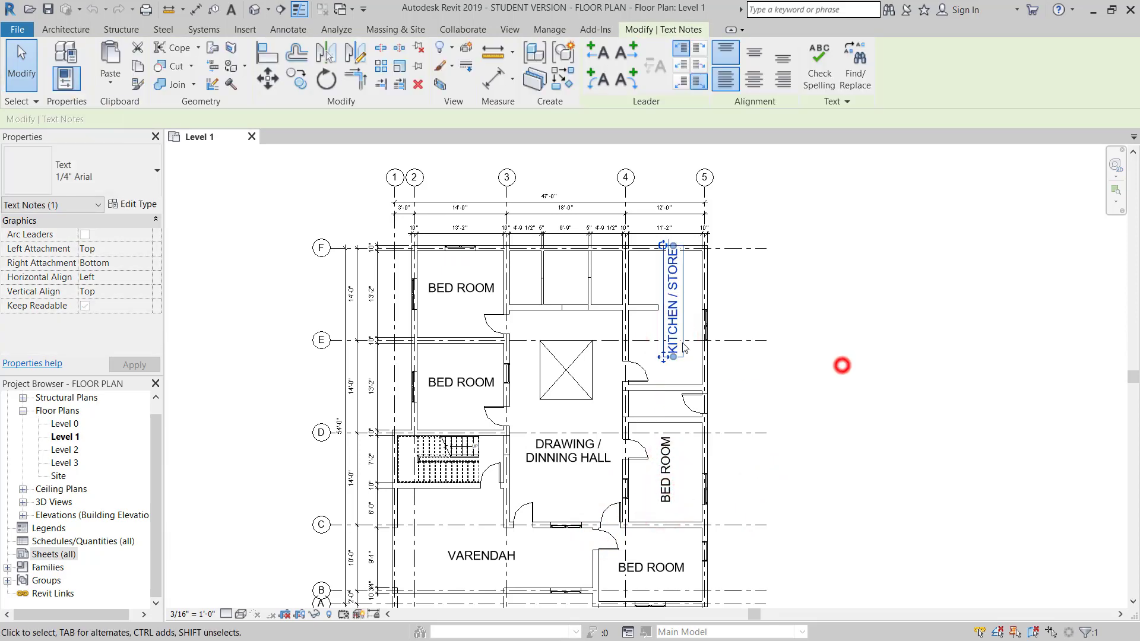
pyautogui.moveTo(662, 359); pyautogui.dragTo(660, 373)
pyautogui.click(789, 369)
# - Copy a horizontal BED ROOM note into the small rooms between grids 3 and 4 and shift it up over them
pyautogui.moveTo(499, 521); pyautogui.dragTo(579, 403, button='middle')
pyautogui.moveTo(847, 370); pyautogui.dragTo(849, 459, button='middle')
pyautogui.keyDown('ctrl'); pyautogui.moveTo(538, 354); pyautogui.dragTo(638, 246); pyautogui.keyUp('ctrl')
pyautogui.scroll(3, 638, 244)
pyautogui.moveTo(535, 213); pyautogui.dragTo(536, 167)
pyautogui.scroll(1, 653, 294)
pyautogui.moveTo(653, 293); pyautogui.dragTo(628, 379, button='middle')
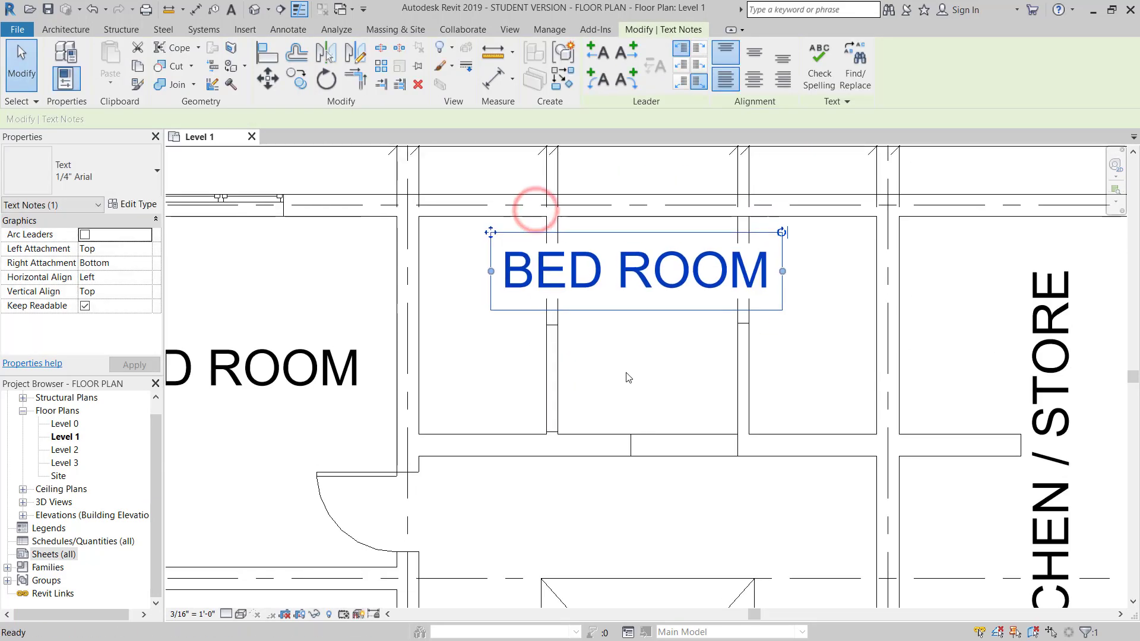
# - Change the copied note over the small rooms to BATHROOM AREA, broken onto two lines
pyautogui.doubleClick(626, 271)
pyautogui.write('BATH')
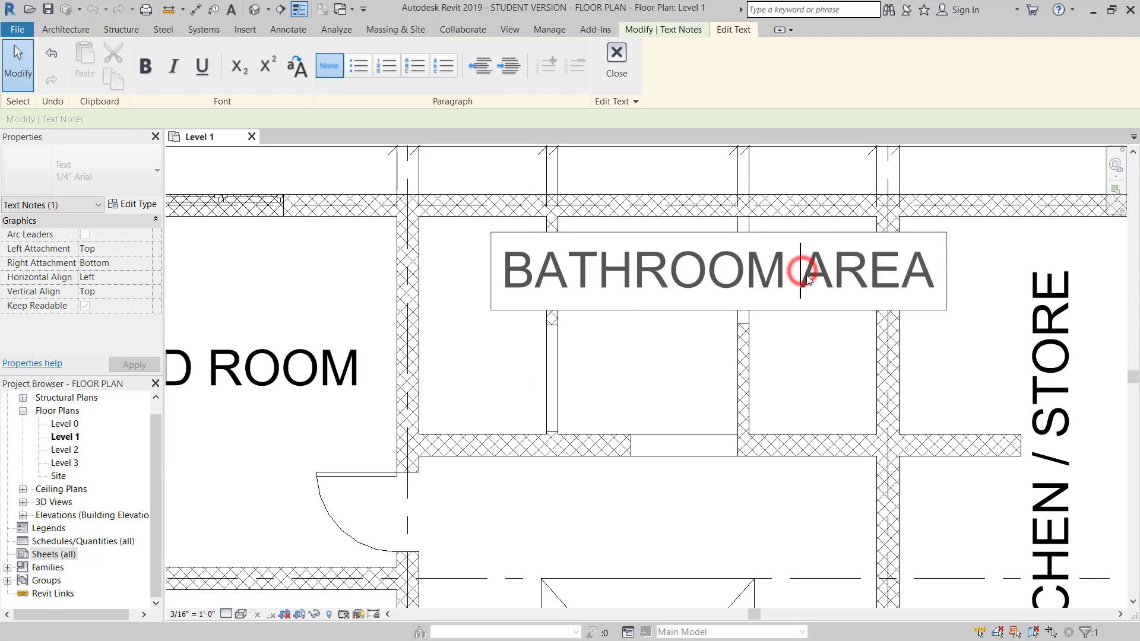
pyautogui.press('Return')
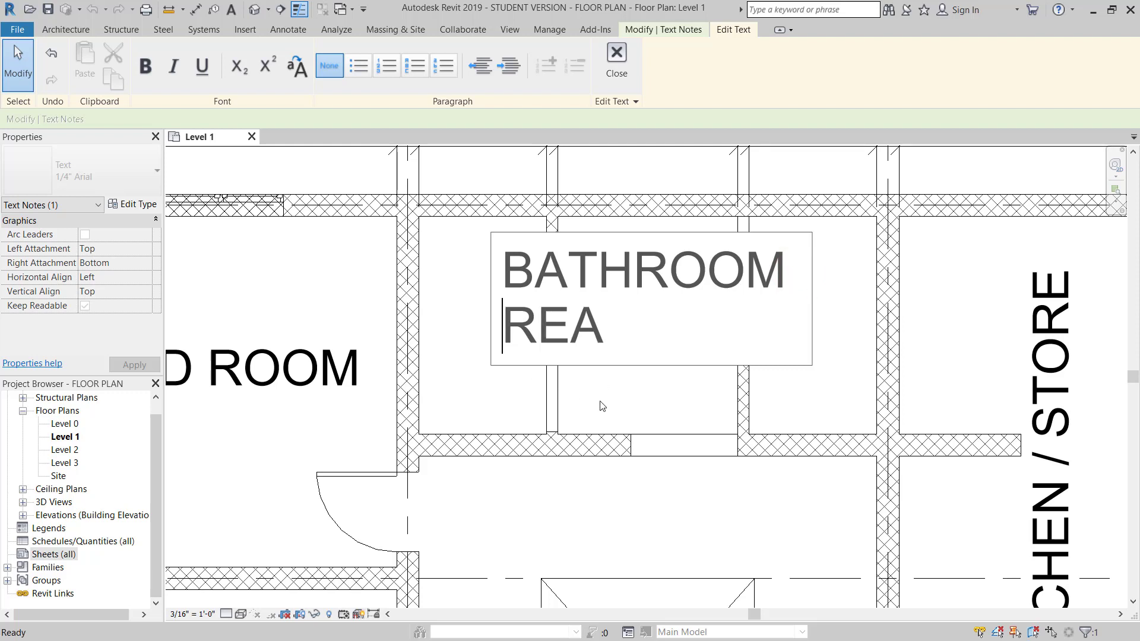
pyautogui.hotkey('ctrl', 'z')
pyautogui.click(630, 407)
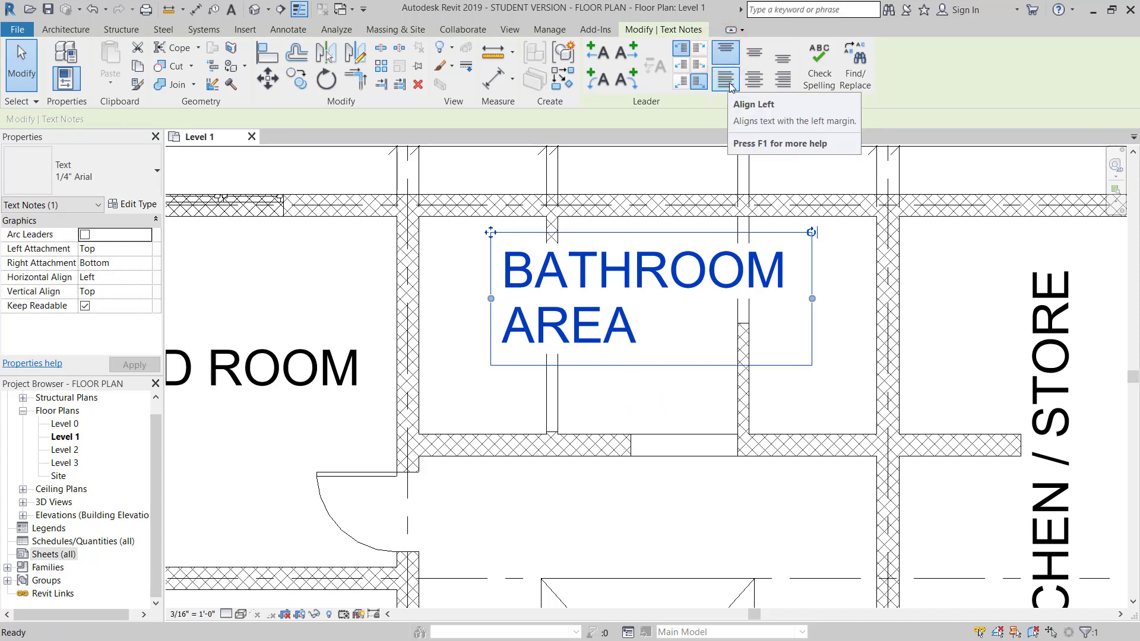
# - Set the BATHROOM AREA note to middle vertical and center horizontal alignment and nudge it slightly down
pyautogui.click(754, 52)
pyautogui.click(754, 79)
pyautogui.click(625, 396)
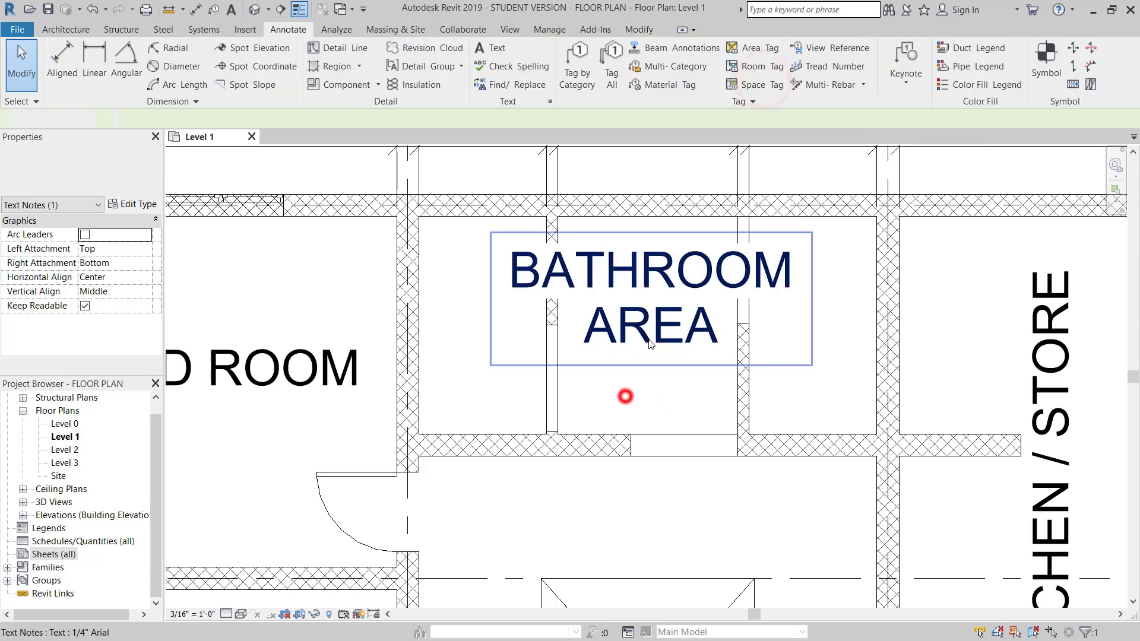
pyautogui.click(647, 336)
pyautogui.moveTo(491, 232)
pyautogui.mouseDown()
pyautogui.moveTo(500, 257)
pyautogui.moveTo(496, 246)
pyautogui.mouseUp()
pyautogui.doubleClick(611, 374)
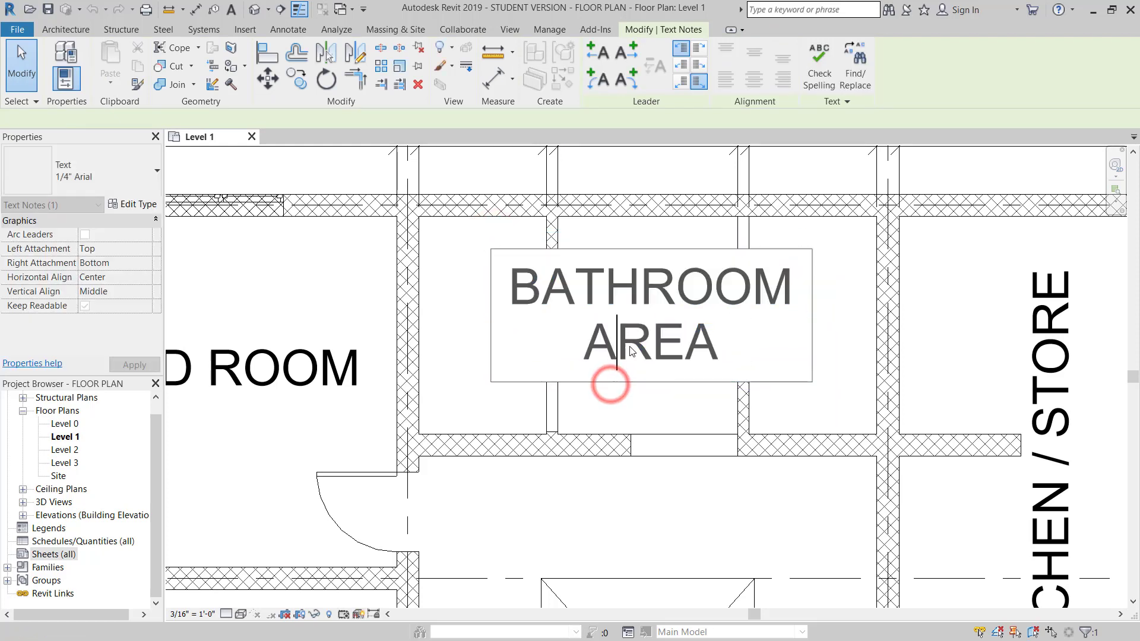
pyautogui.scroll(-3, 683, 428)
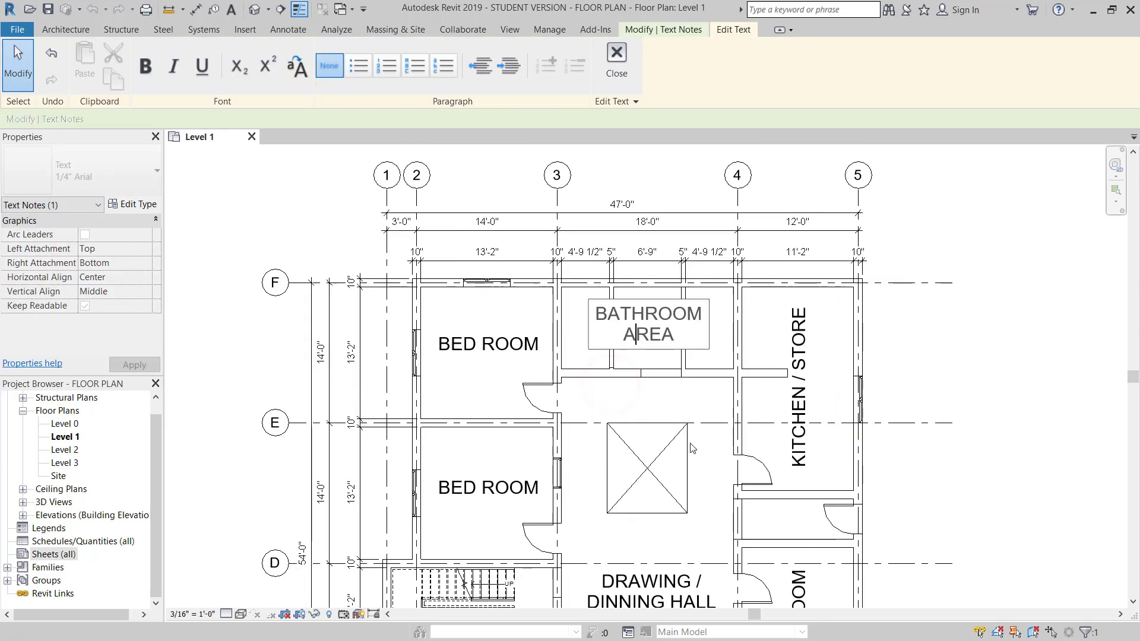
pyautogui.click(967, 514)
# - Copy the BED ROOM note from the room between grids D and E to the hall side of that room's door
pyautogui.scroll(-3, 966, 514)
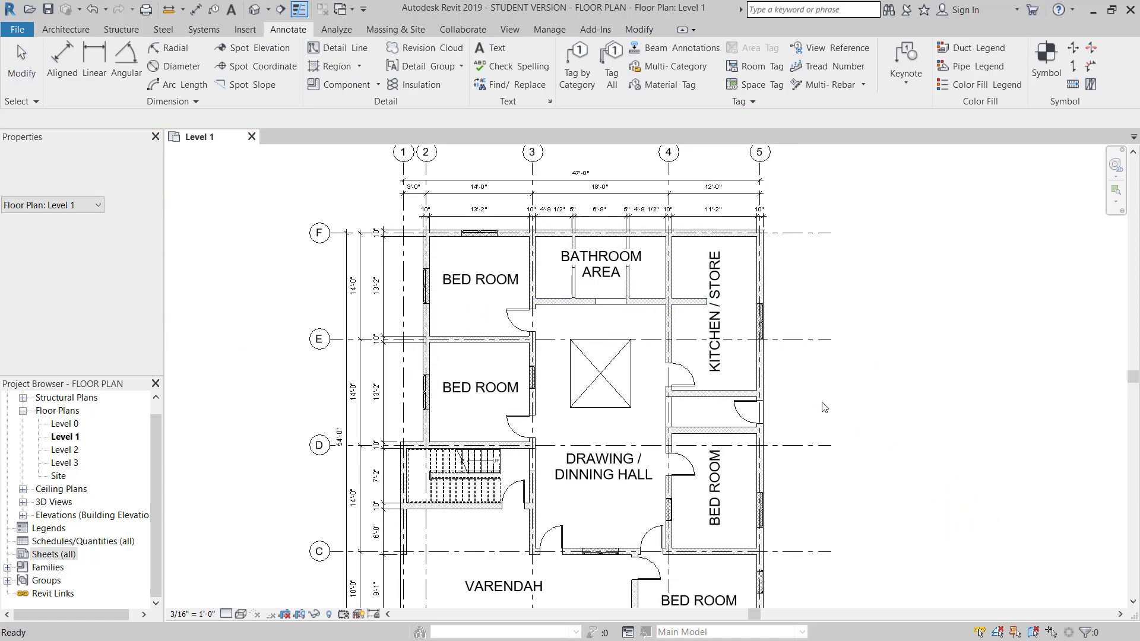
pyautogui.moveTo(823, 422); pyautogui.dragTo(836, 377, button='middle')
pyautogui.scroll(-1, 514, 322)
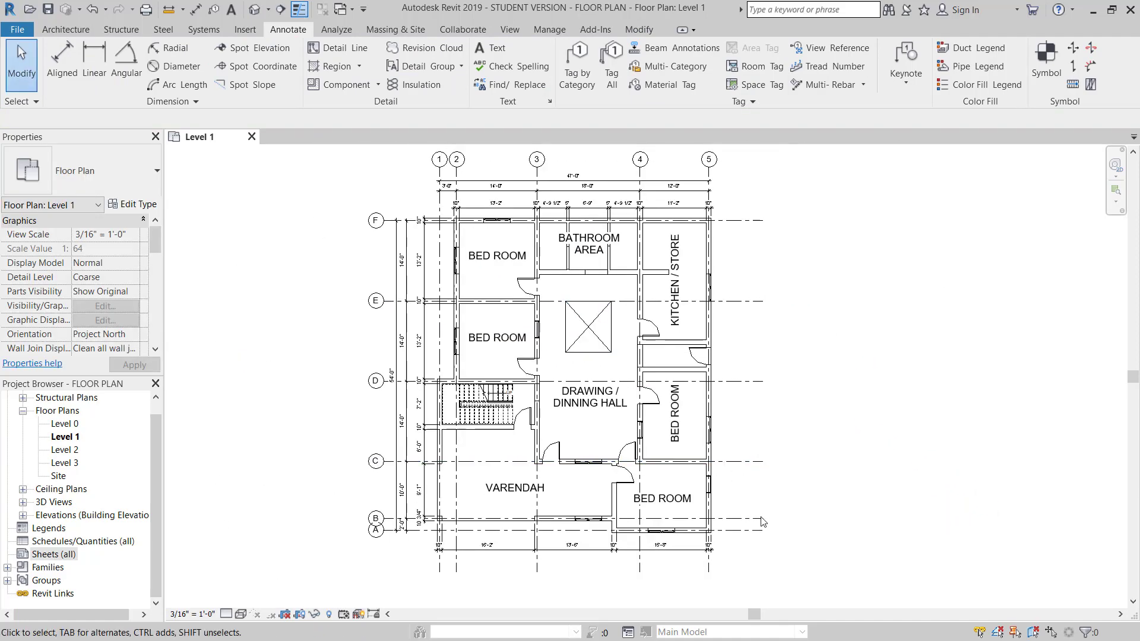
pyautogui.moveTo(778, 501); pyautogui.dragTo(784, 485, button='middle')
pyautogui.scroll(2, 683, 359)
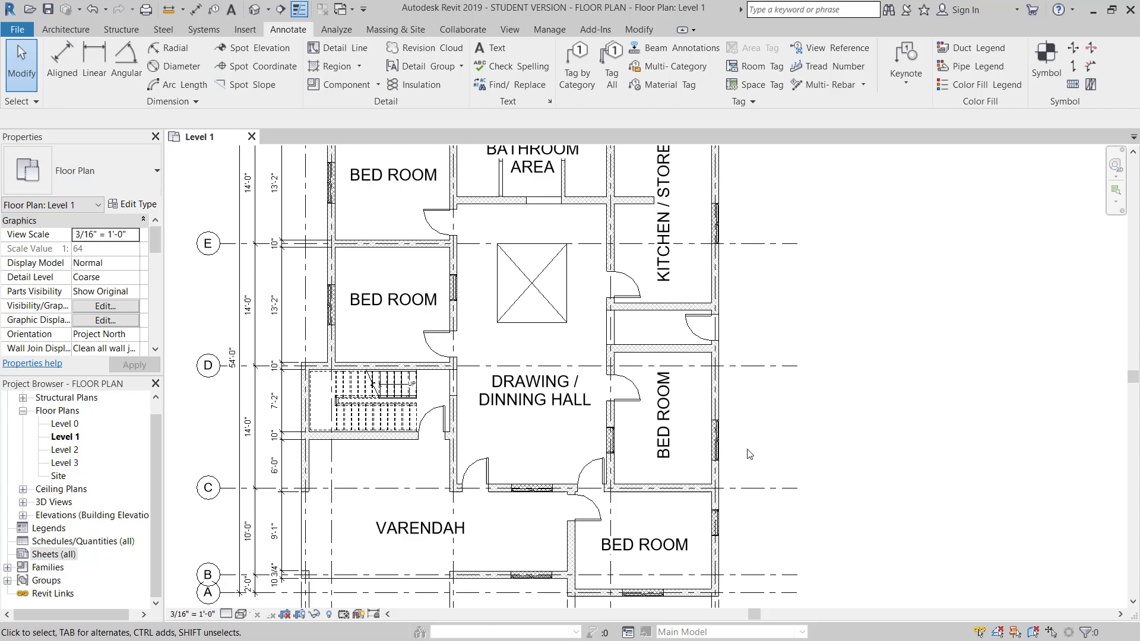
pyautogui.moveTo(402, 338); pyautogui.dragTo(424, 367, button='middle')
pyautogui.click(433, 315)
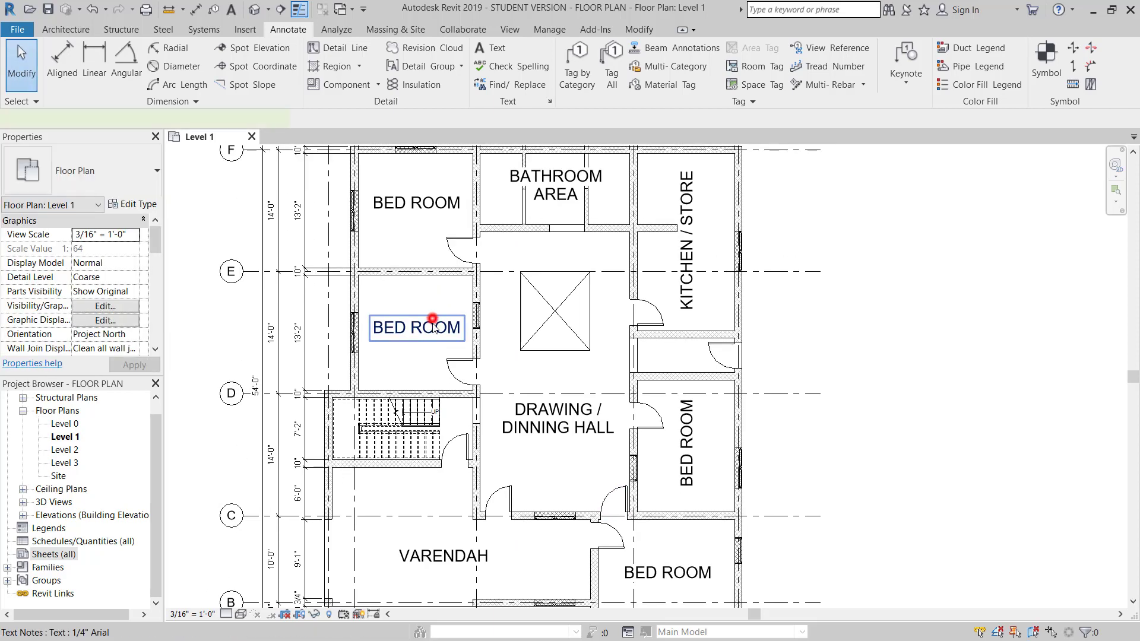
pyautogui.keyDown('ctrl'); pyautogui.moveTo(401, 326); pyautogui.dragTo(524, 372); pyautogui.keyUp('ctrl')
# - Replace the text of the copied note beside the bedroom door with D1
pyautogui.doubleClick(522, 375)
pyautogui.click(521, 372)
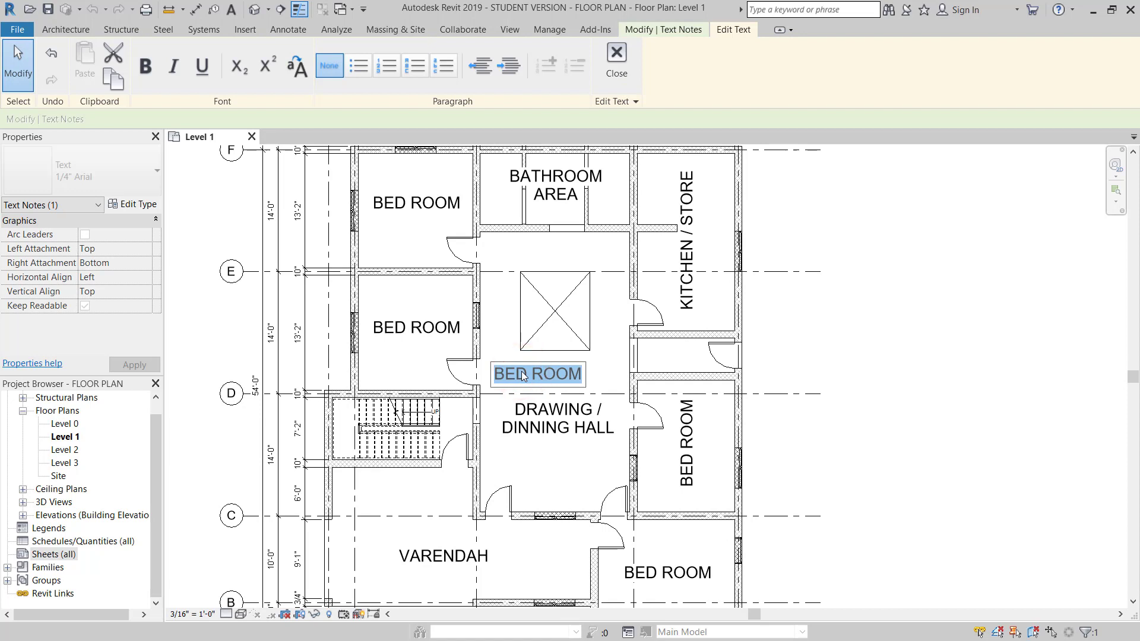
pyautogui.press('BackSpace')
pyautogui.write('D')
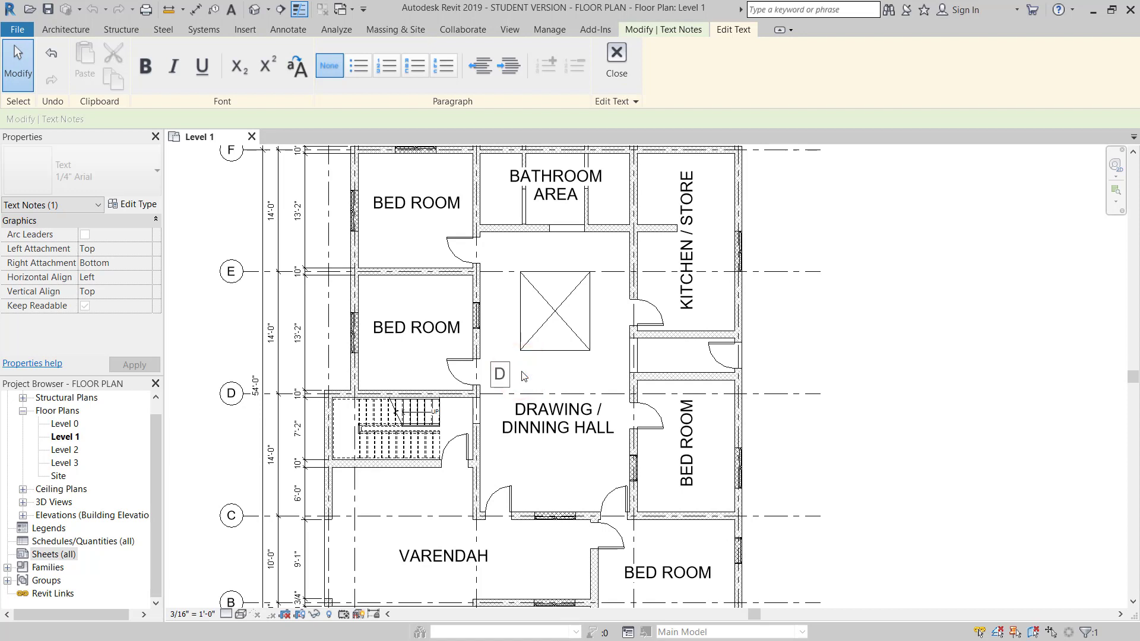
pyautogui.write('1')
pyautogui.click(526, 374)
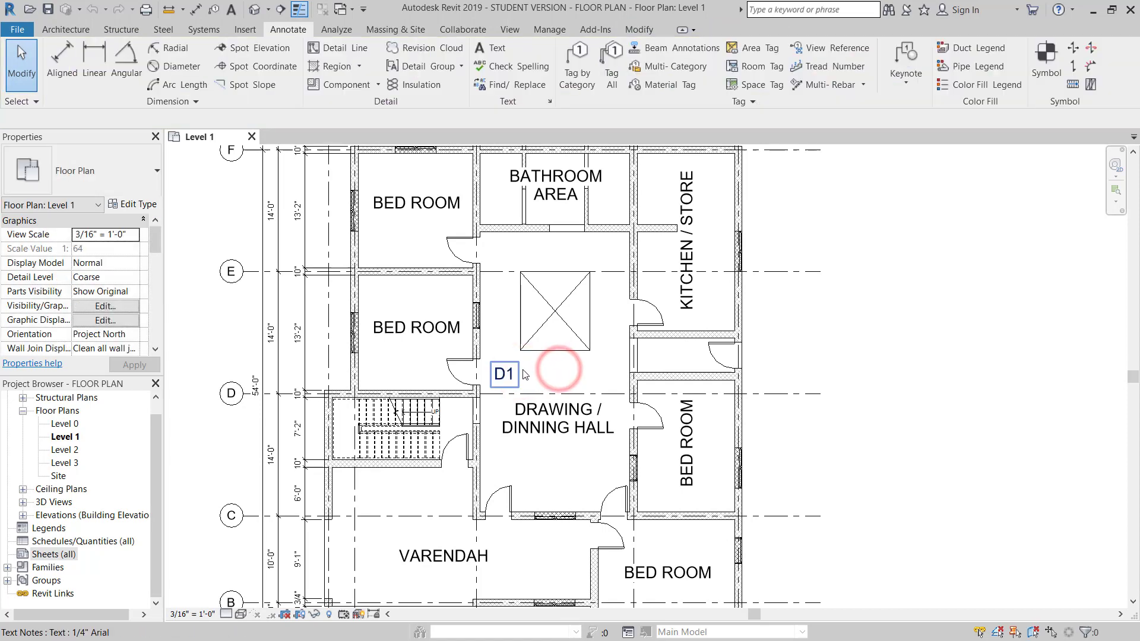
# - Move the D1 note horizontally up against the opening of the door in the bedroom between grids D and E
pyautogui.click(511, 377)
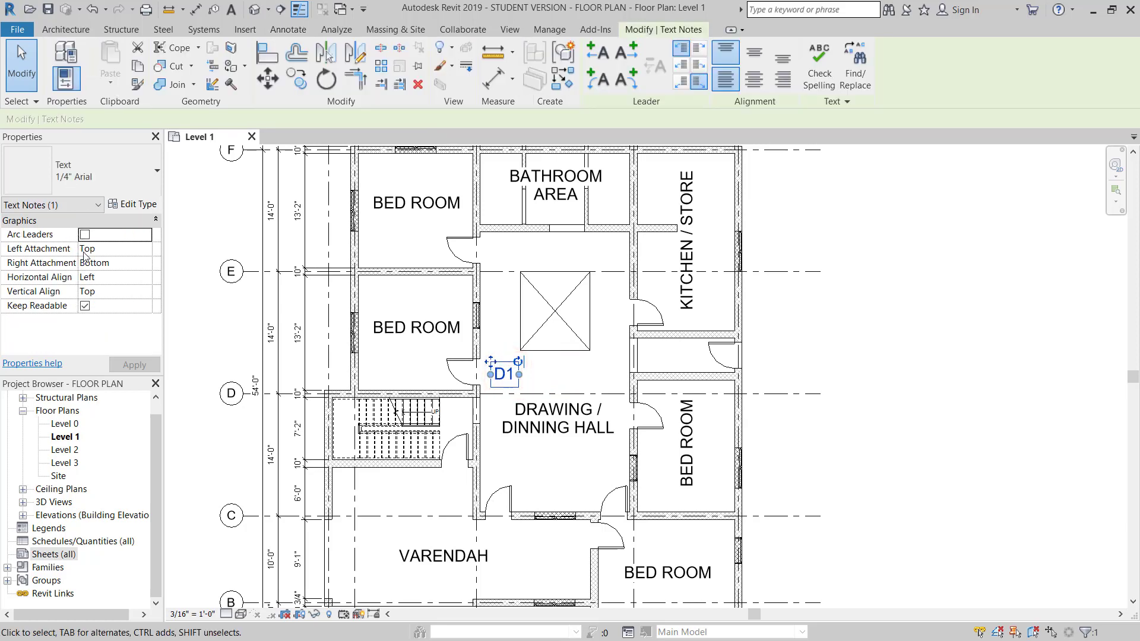
pyautogui.moveTo(476, 421); pyautogui.dragTo(485, 450, button='middle')
pyautogui.press('Escape')
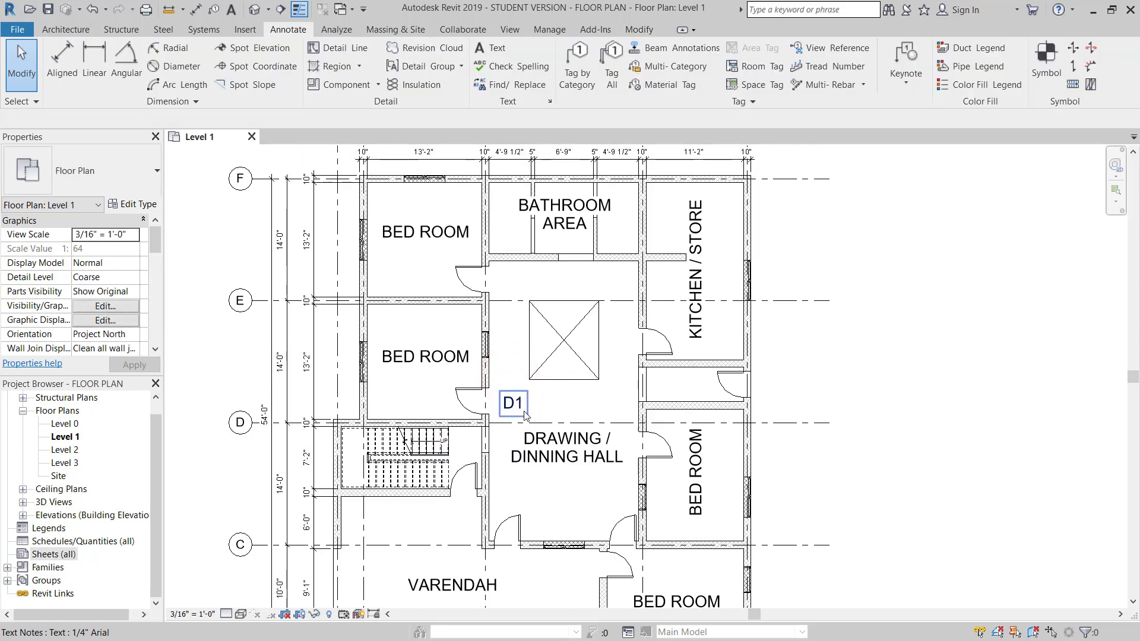
pyautogui.click(523, 405)
pyautogui.click(901, 522)
pyautogui.scroll(3, 513, 404)
pyautogui.click(514, 404)
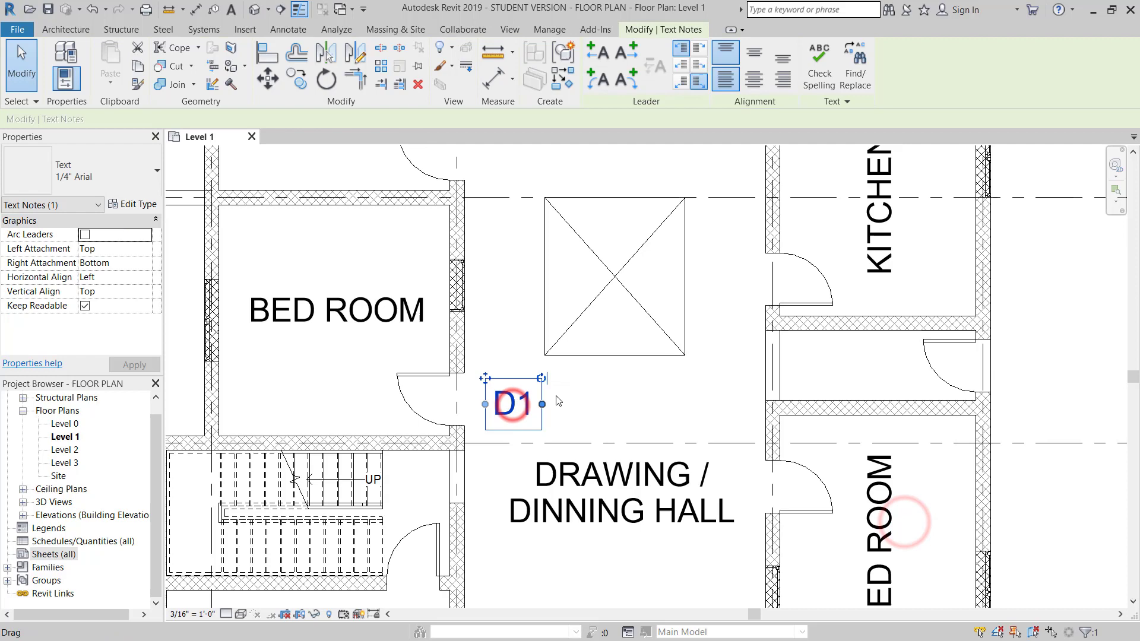
pyautogui.click(268, 78)
pyautogui.click(522, 402)
pyautogui.click(489, 402)
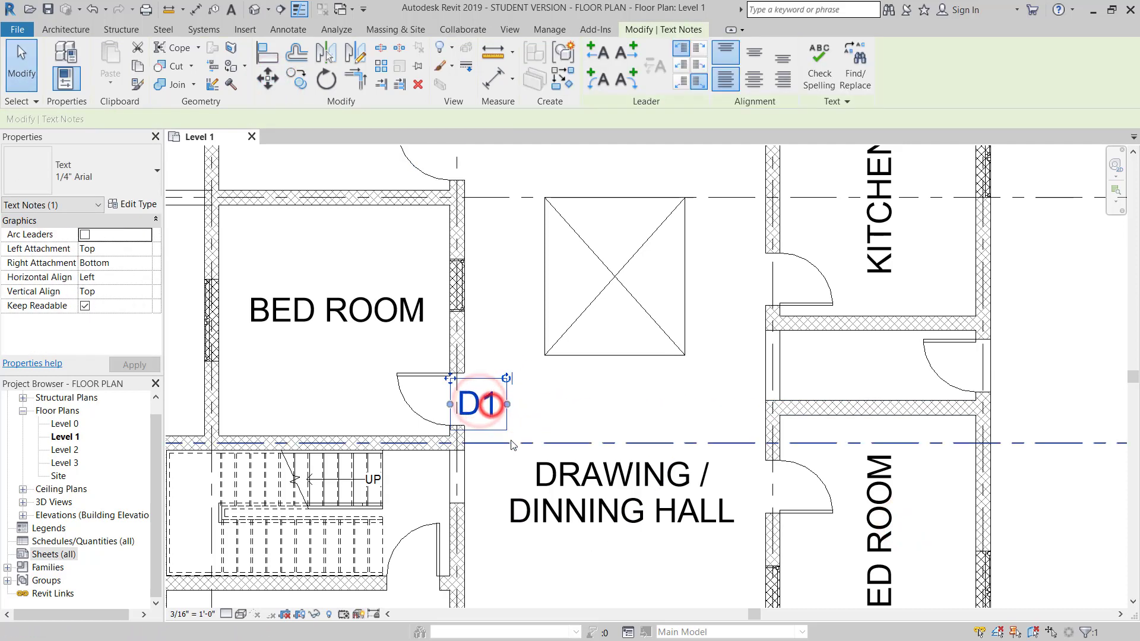
pyautogui.click(546, 415)
pyautogui.click(465, 402)
pyautogui.click(499, 400)
# - Copy the D1 note to the doors of the upper bedroom, the kitchen/store and the passage's exterior opening
pyautogui.scroll(-3, 470, 431)
pyautogui.keyDown('ctrl'); pyautogui.moveTo(478, 412); pyautogui.dragTo(476, 271); pyautogui.keyUp('ctrl')
pyautogui.keyDown('ctrl'); pyautogui.moveTo(475, 271); pyautogui.dragTo(781, 392); pyautogui.keyUp('ctrl')
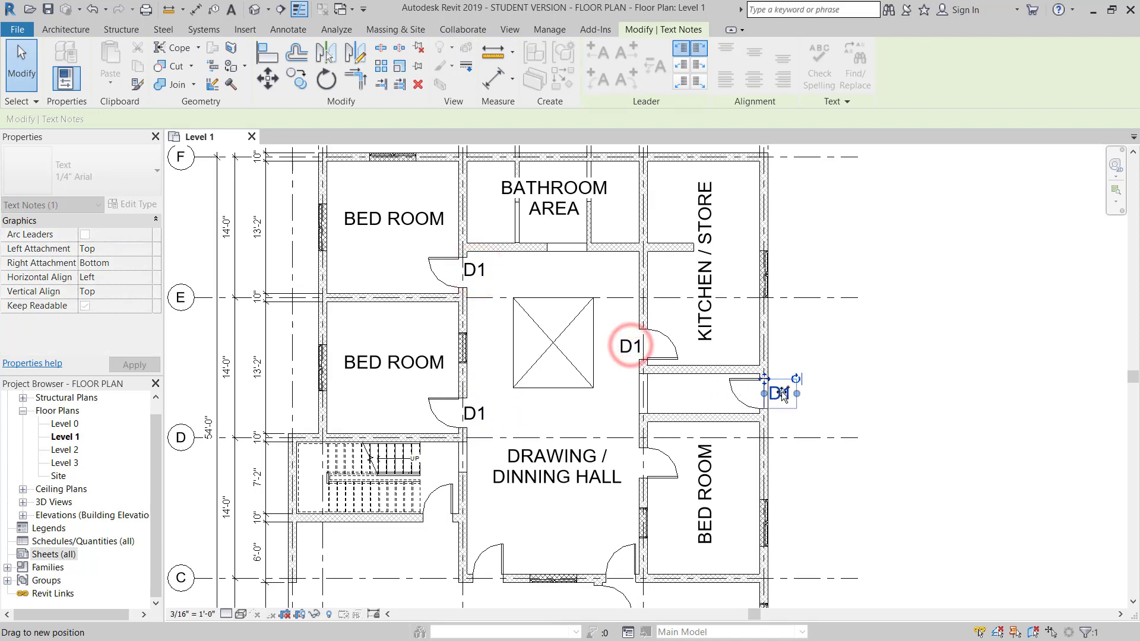
# - Copy the D1 note to the remaining doors: the bedroom below grid D, the doors around grid C and the staircase door
pyautogui.scroll(-2, 643, 291)
pyautogui.keyDown('ctrl'); pyautogui.moveTo(713, 343); pyautogui.dragTo(643, 385); pyautogui.keyUp('ctrl')
pyautogui.scroll(5, 641, 385)
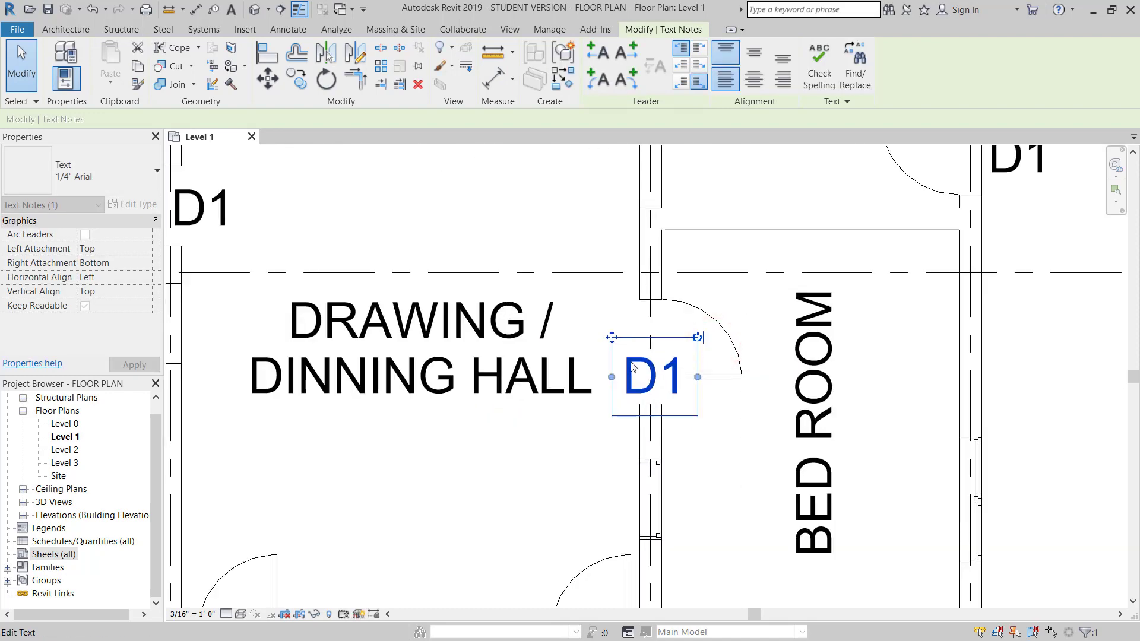
pyautogui.moveTo(611, 337); pyautogui.dragTo(434, 389)
pyautogui.scroll(-5, 637, 316)
pyautogui.moveTo(592, 412); pyautogui.dragTo(653, 407, button='middle')
pyautogui.scroll(-1, 682, 265)
pyautogui.moveTo(682, 265); pyautogui.dragTo(692, 371, button='middle')
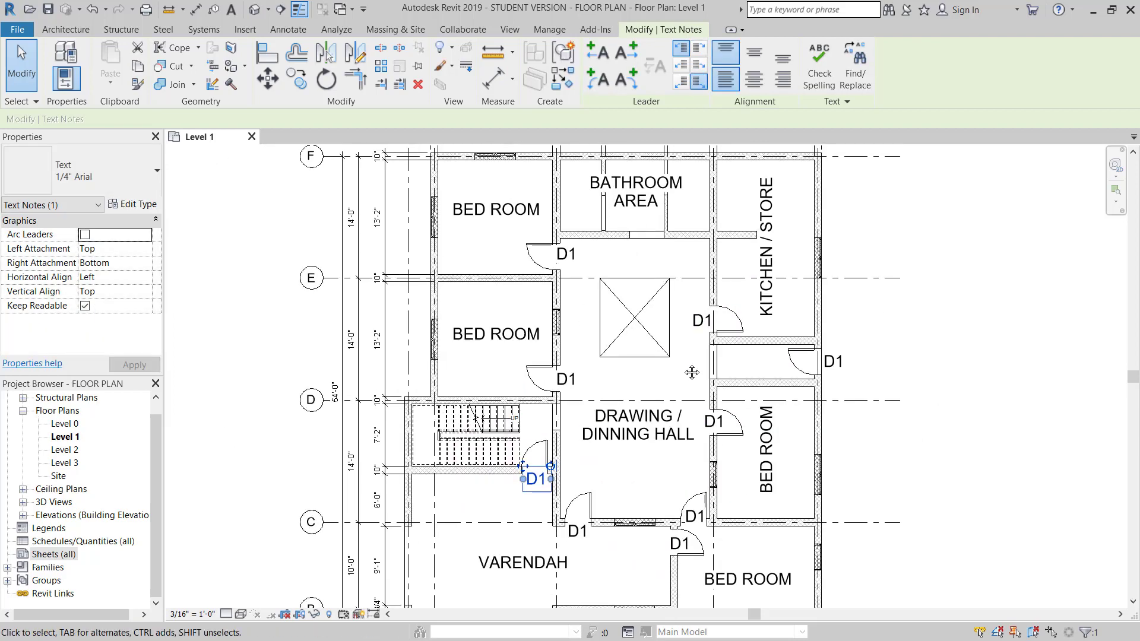
pyautogui.click(704, 318)
pyautogui.doubleClick(704, 318)
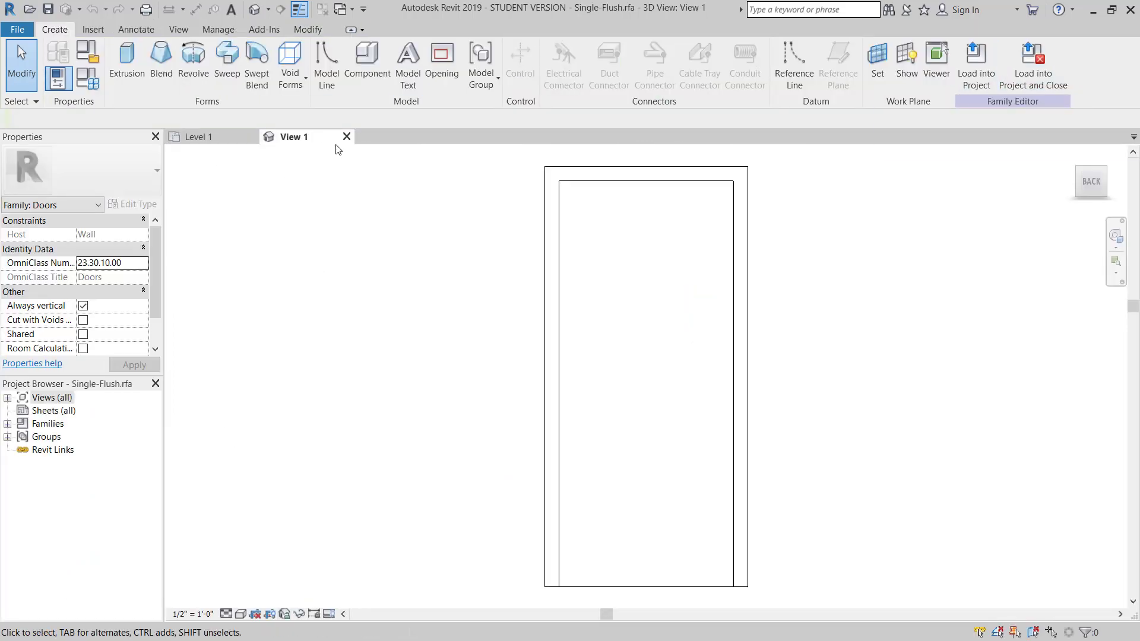
pyautogui.click(347, 137)
pyautogui.click(604, 336)
pyautogui.scroll(5, 705, 427)
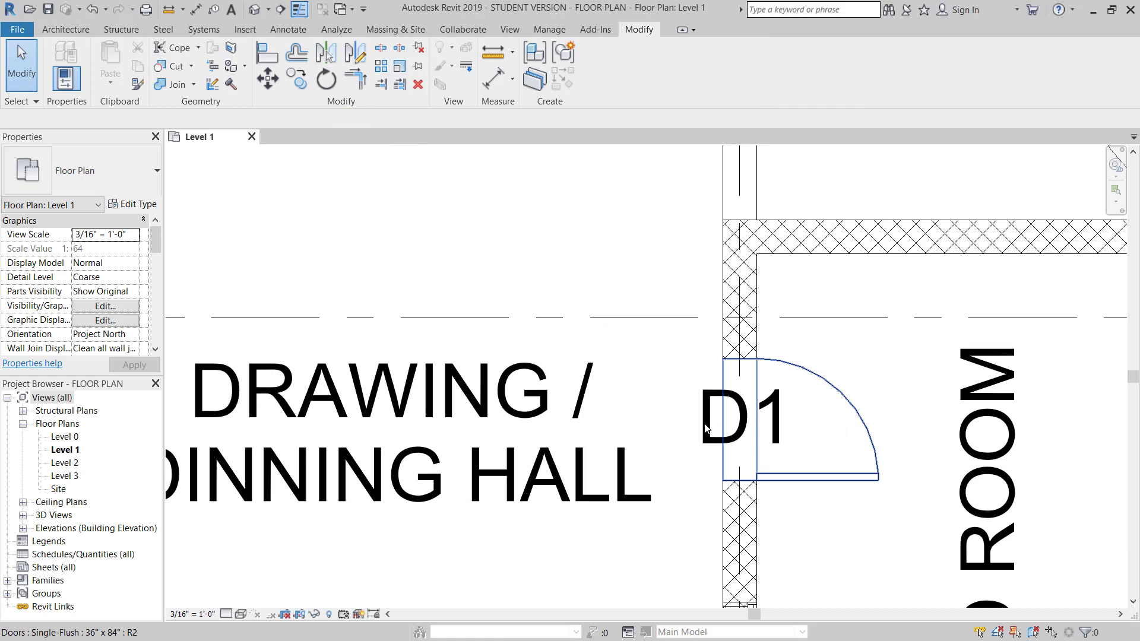
pyautogui.doubleClick(703, 423)
pyautogui.click(631, 313)
# - Change the kitchen/store door label to D2
pyautogui.scroll(-2, 631, 313)
pyautogui.moveTo(684, 178); pyautogui.dragTo(692, 438, button='middle')
pyautogui.doubleClick(663, 366)
pyautogui.click(693, 367)
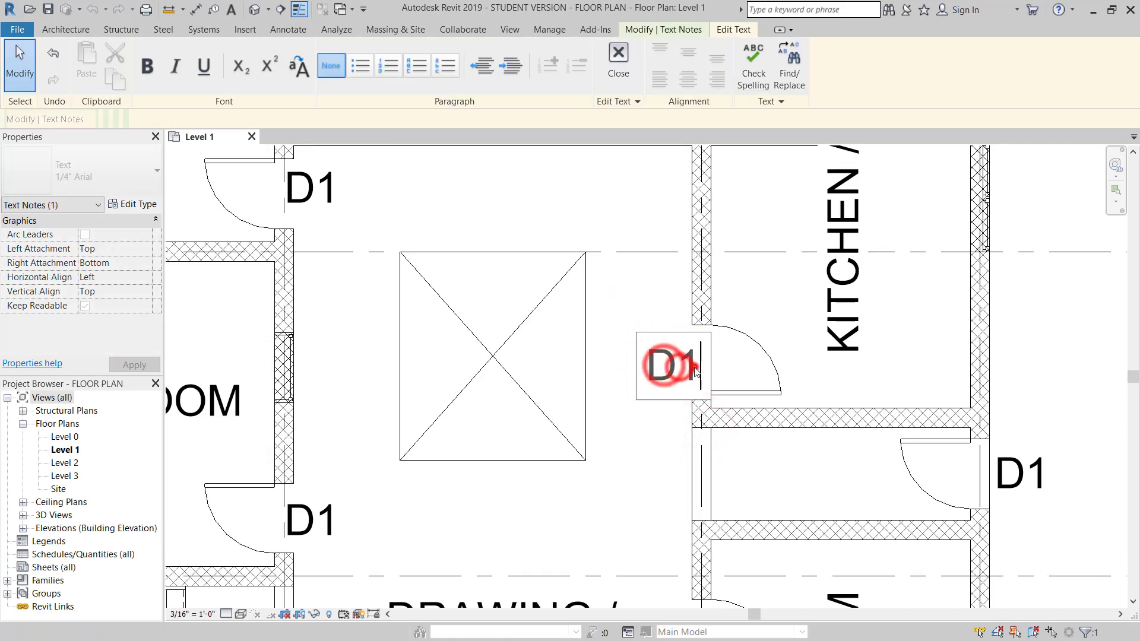
pyautogui.press('BackSpace')
pyautogui.write('2')
pyautogui.click(605, 433)
# - Copy a D1 note to the bathroom area's opening and change its text to D2
pyautogui.click(651, 443)
pyautogui.scroll(-3, 651, 443)
pyautogui.moveTo(557, 297); pyautogui.dragTo(576, 299, button='middle')
pyautogui.click(567, 285)
pyautogui.keyDown('ctrl'); pyautogui.moveTo(549, 293); pyautogui.dragTo(649, 284); pyautogui.keyUp('ctrl')
pyautogui.scroll(3, 659, 288)
pyautogui.doubleClick(666, 285)
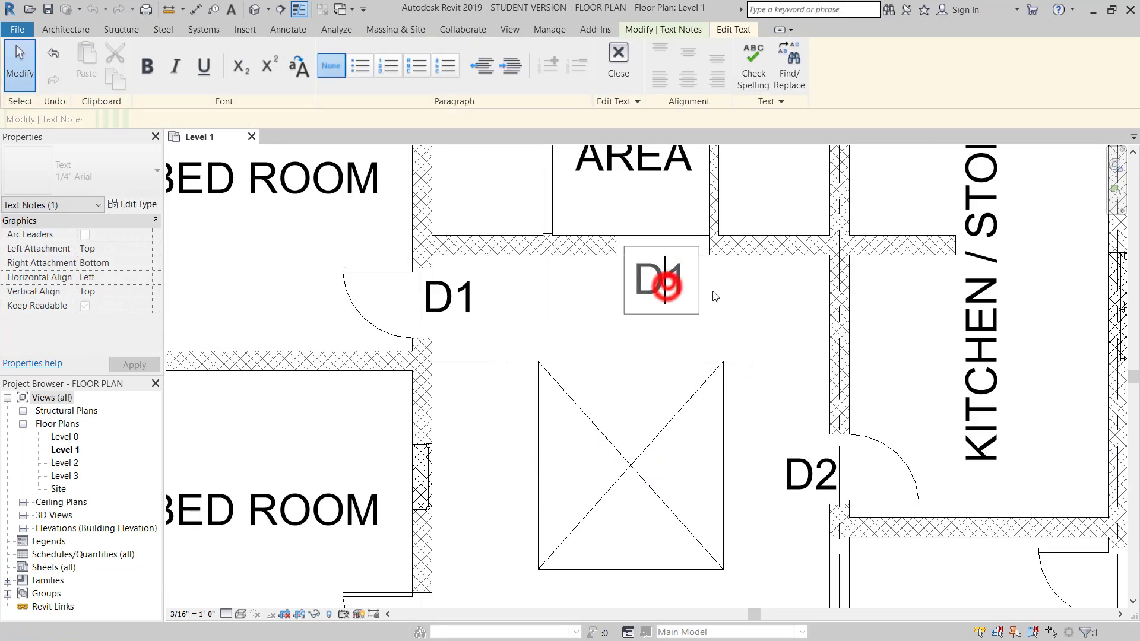
pyautogui.click(735, 323)
# - Change the label of the passage's exterior door, below the kitchen/store, to D2
pyautogui.scroll(-3, 724, 296)
pyautogui.click(621, 385)
pyautogui.moveTo(621, 385); pyautogui.dragTo(590, 311, button='middle')
pyautogui.scroll(-1, 590, 311)
pyautogui.scroll(2, 823, 365)
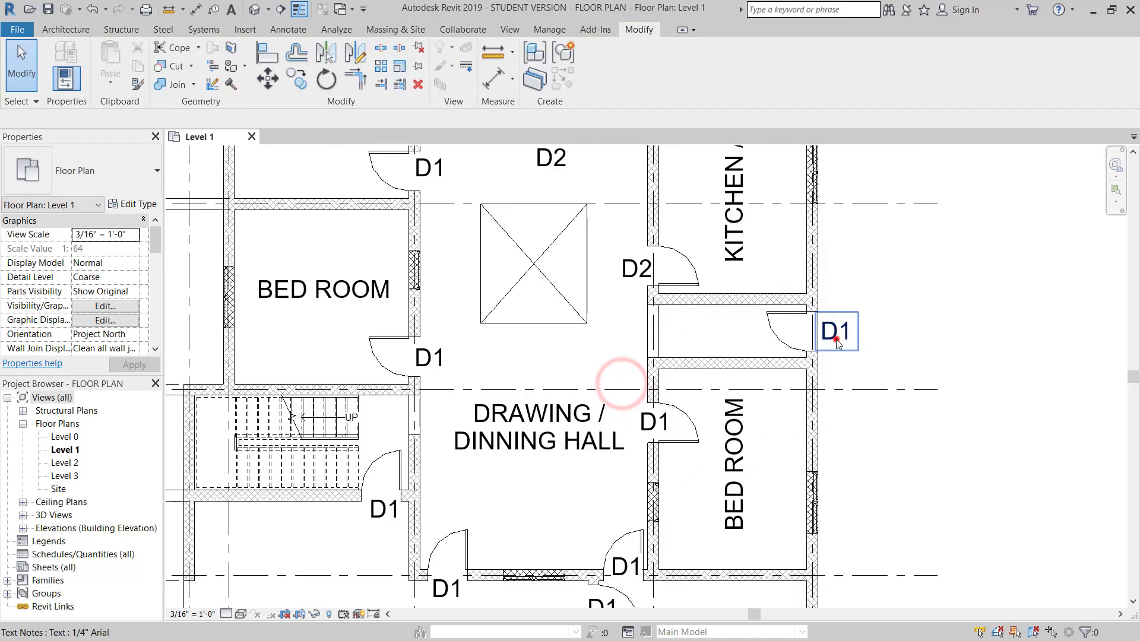
pyautogui.doubleClick(836, 338)
pyautogui.press('BackSpace')
pyautogui.write('2')
pyautogui.click(896, 356)
# - Move the staircase's UP text horizontally off the treads to just beyond the start of the flight
pyautogui.scroll(-3, 896, 356)
pyautogui.scroll(2, 617, 332)
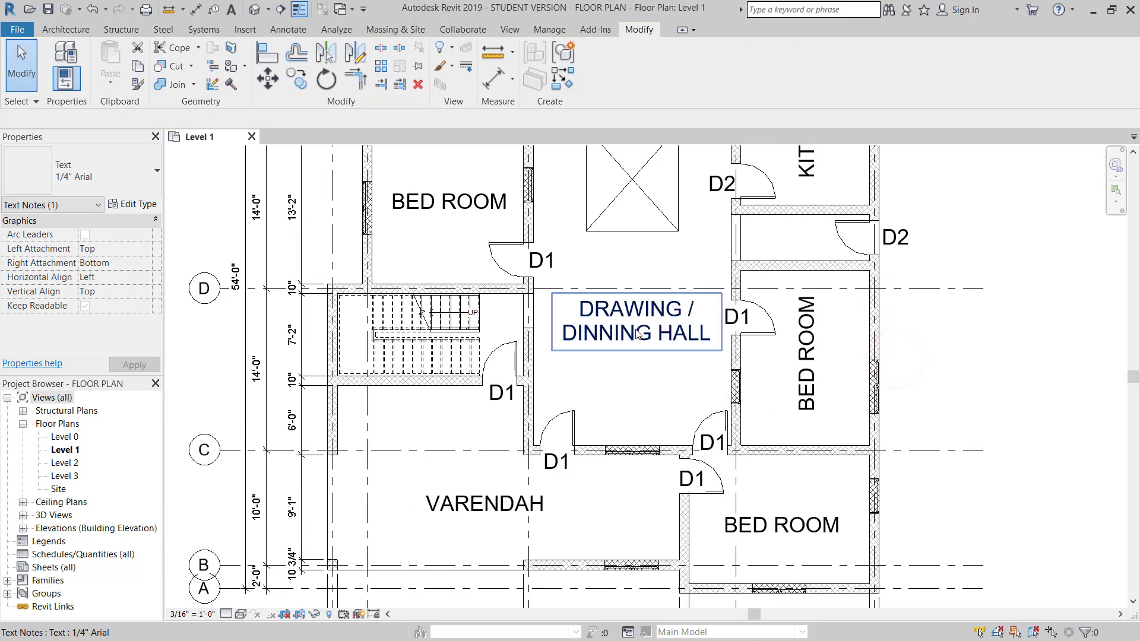
pyautogui.scroll(-2, 618, 332)
pyautogui.scroll(5, 523, 321)
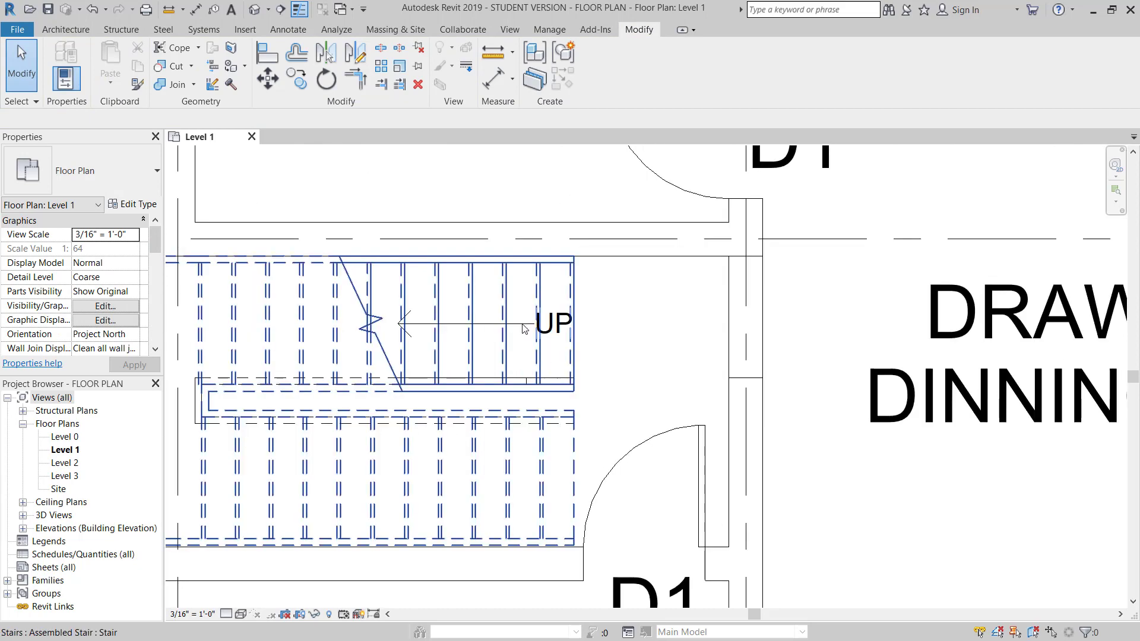
pyautogui.click(554, 335)
pyautogui.moveTo(534, 308); pyautogui.dragTo(589, 308)
pyautogui.click(613, 359)
pyautogui.scroll(-5, 457, 306)
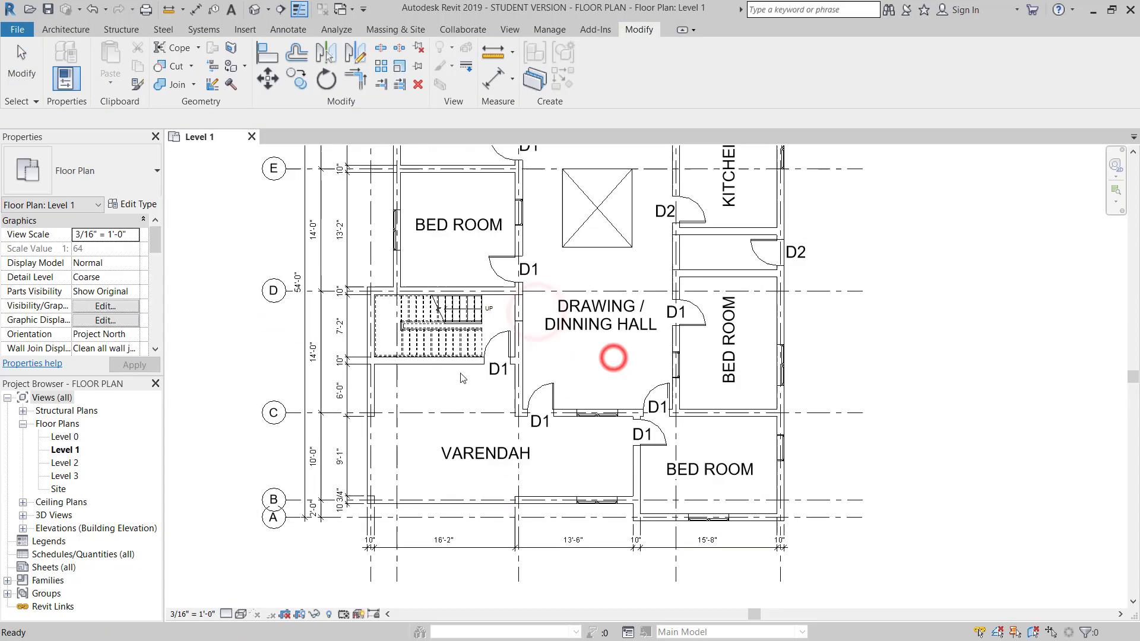
# - Start an aligned dimension string from the outer face of the grid F wall at the kitchen/store corner
pyautogui.moveTo(832, 367); pyautogui.dragTo(790, 372, button='middle')
pyautogui.scroll(-2, 786, 309)
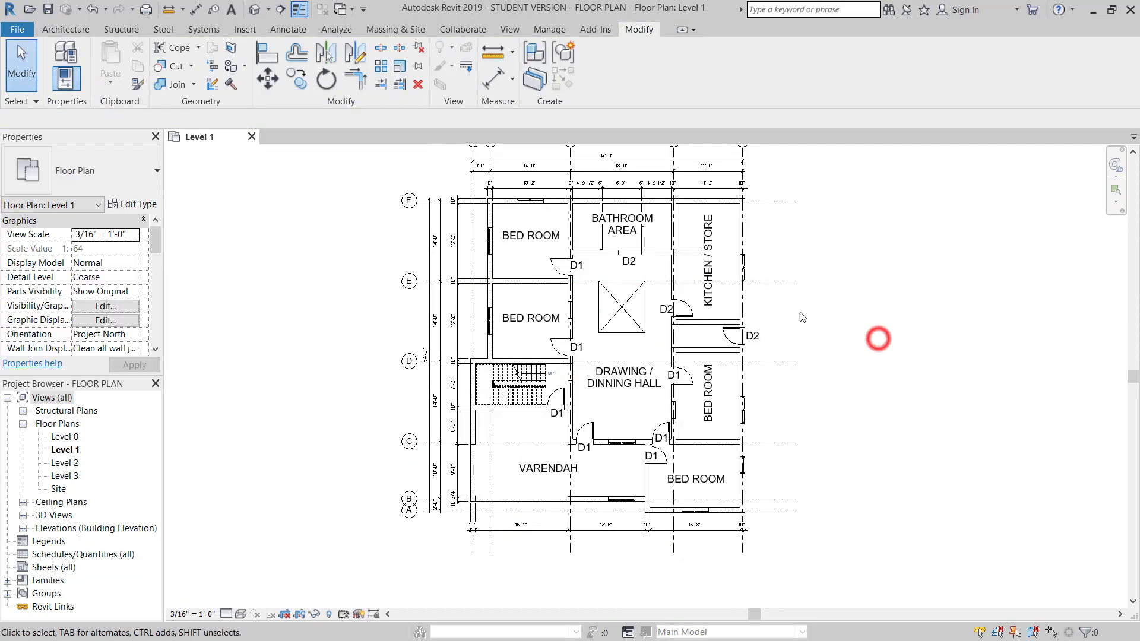
pyautogui.scroll(2, 789, 315)
pyautogui.press('i')
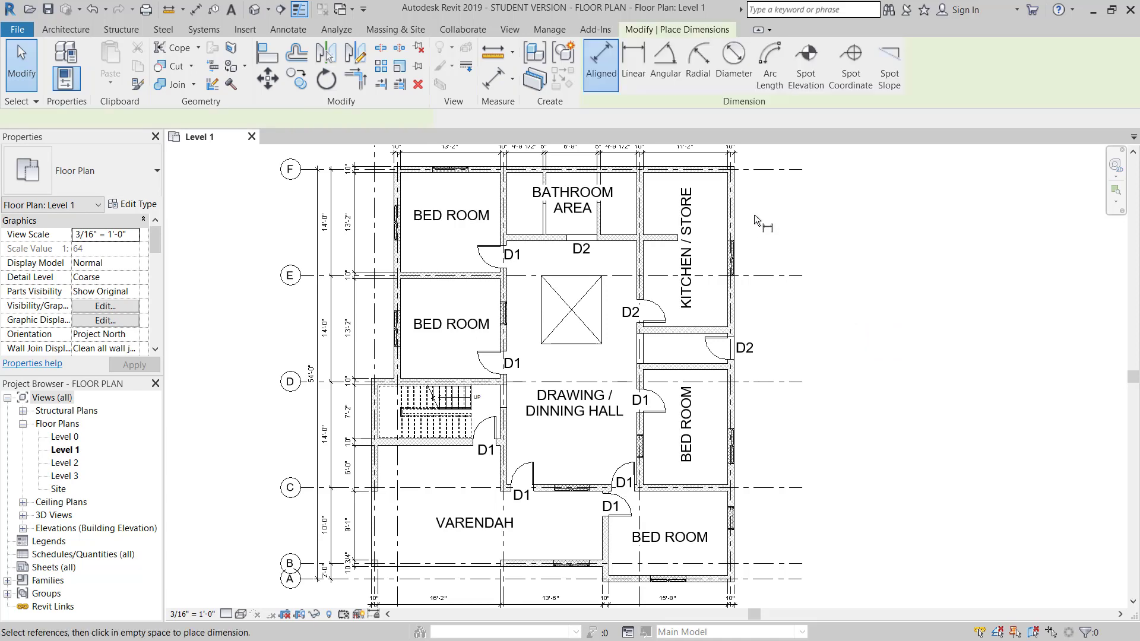
pyautogui.scroll(6, 722, 172)
pyautogui.scroll(-5, 853, 285)
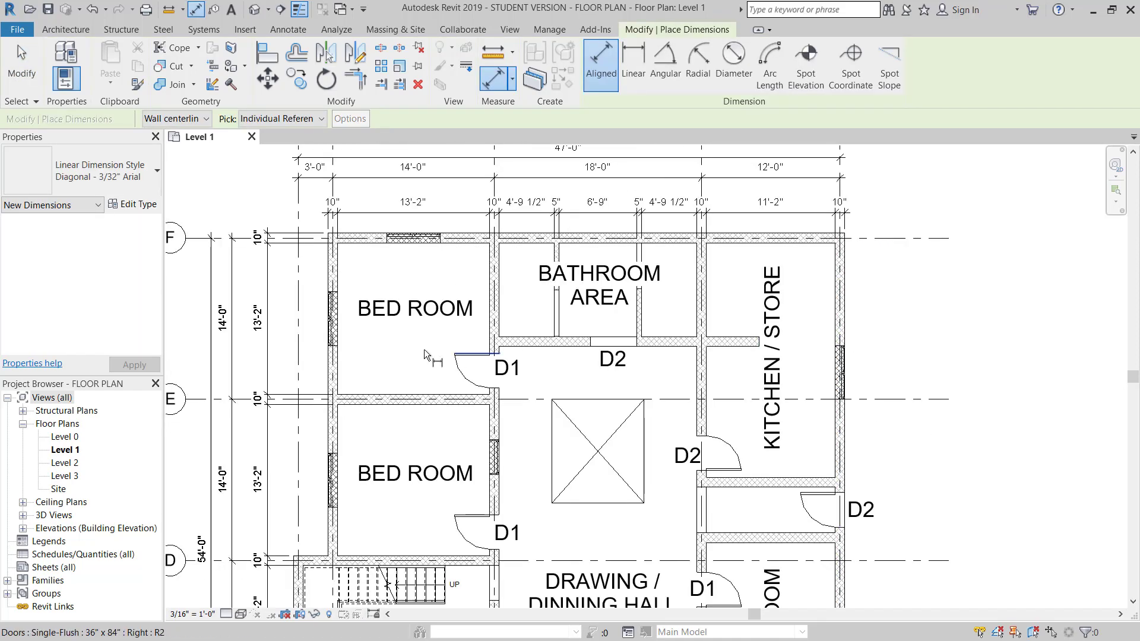
pyautogui.scroll(2, 779, 239)
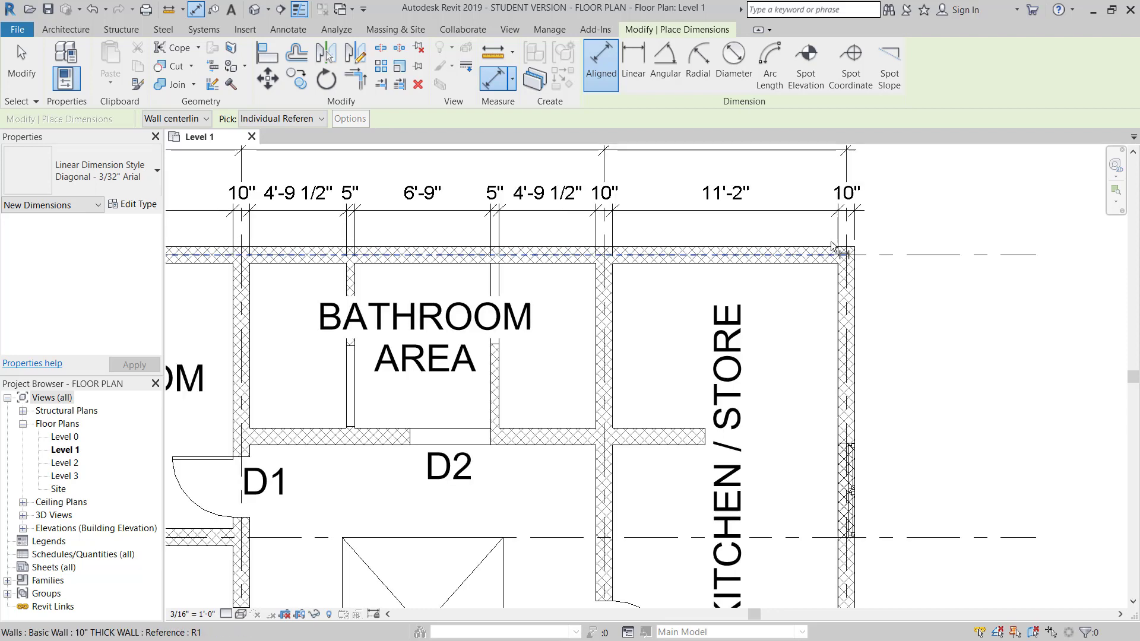
pyautogui.click(830, 245)
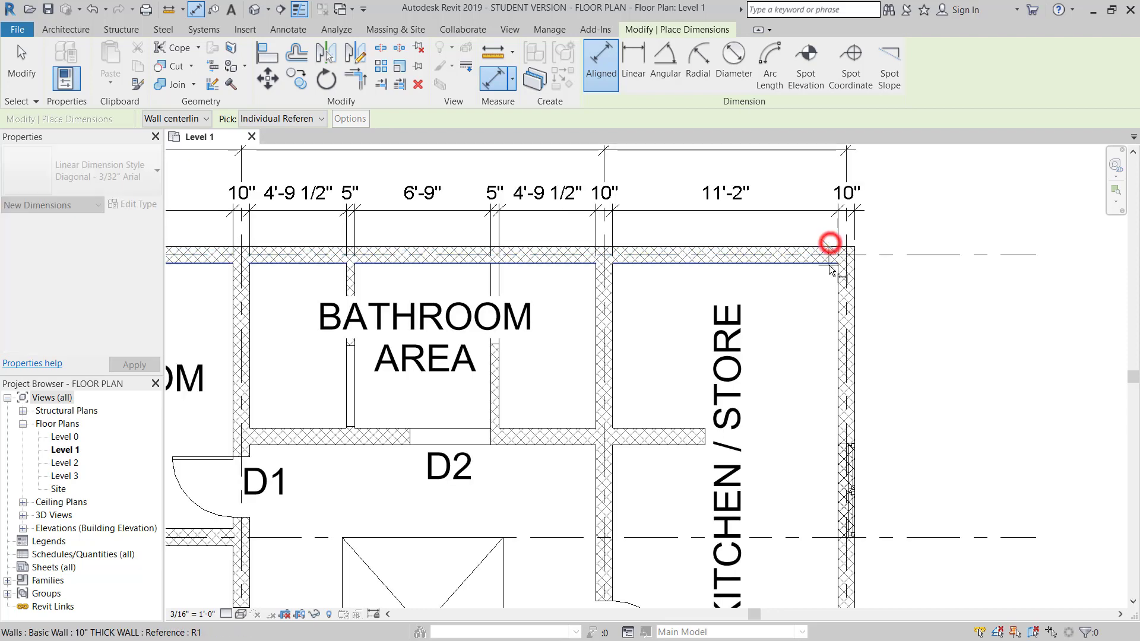
# - Add both faces of the two walls enclosing the passage below the kitchen/store to the dimension string
pyautogui.moveTo(935, 488); pyautogui.dragTo(864, 287, button='middle')
pyautogui.scroll(-1, 822, 348)
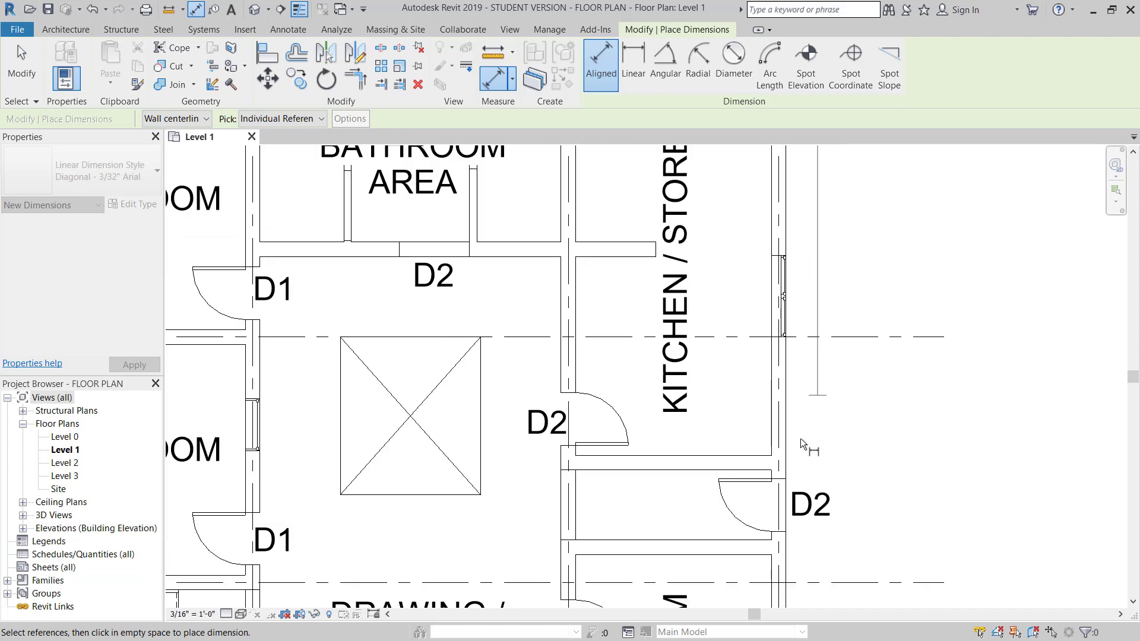
pyautogui.scroll(2, 771, 451)
pyautogui.click(764, 457)
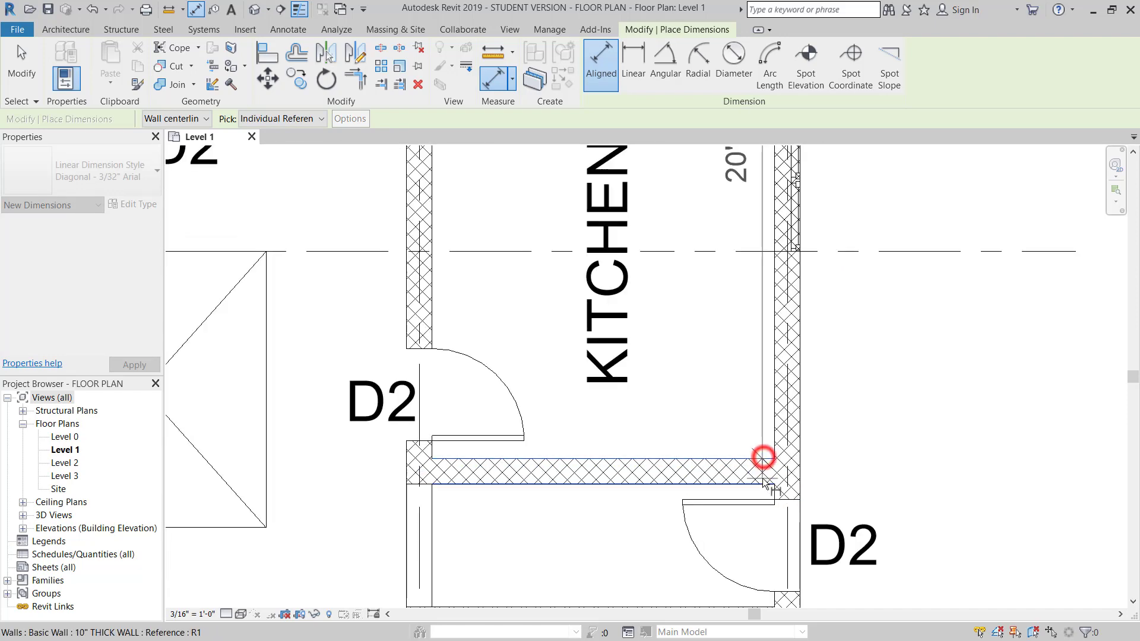
pyautogui.scroll(-3, 763, 476)
pyautogui.scroll(1, 764, 476)
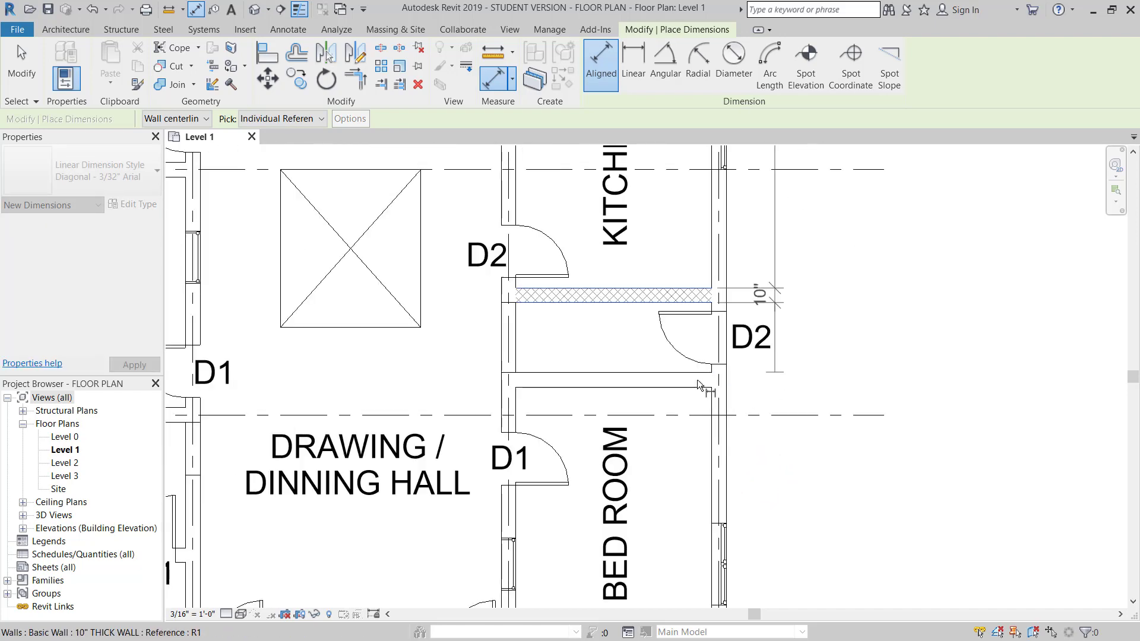
pyautogui.click(693, 384)
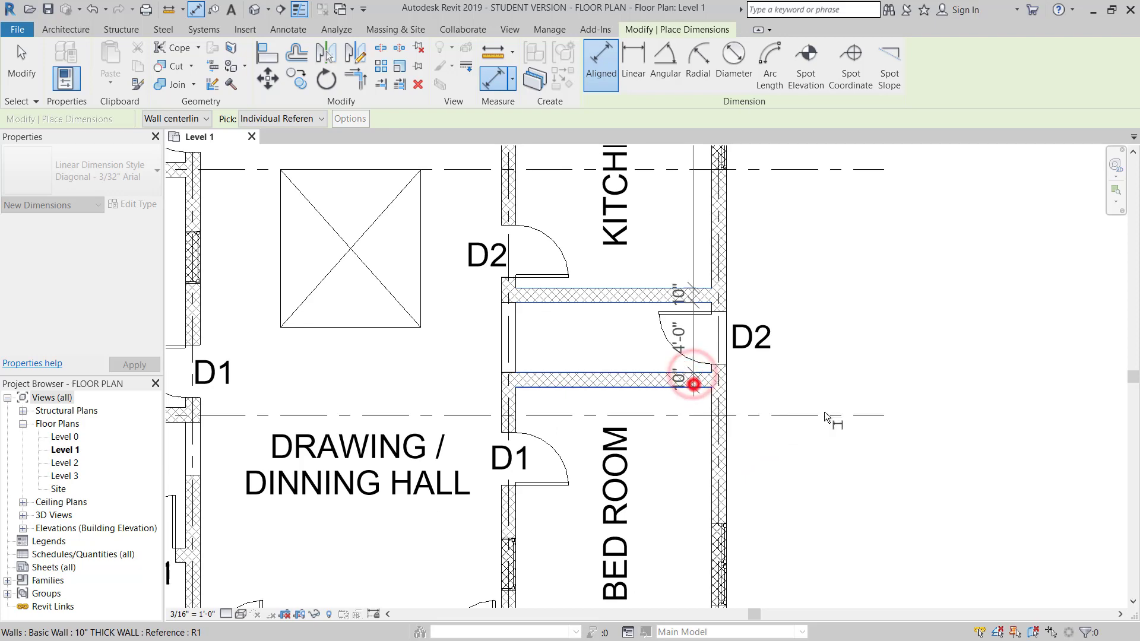
# - Add both faces of the grid C and grid A walls to the string and place it outside the wall along grid 5
pyautogui.scroll(-1, 802, 451)
pyautogui.moveTo(800, 431); pyautogui.dragTo(794, 214, button='middle')
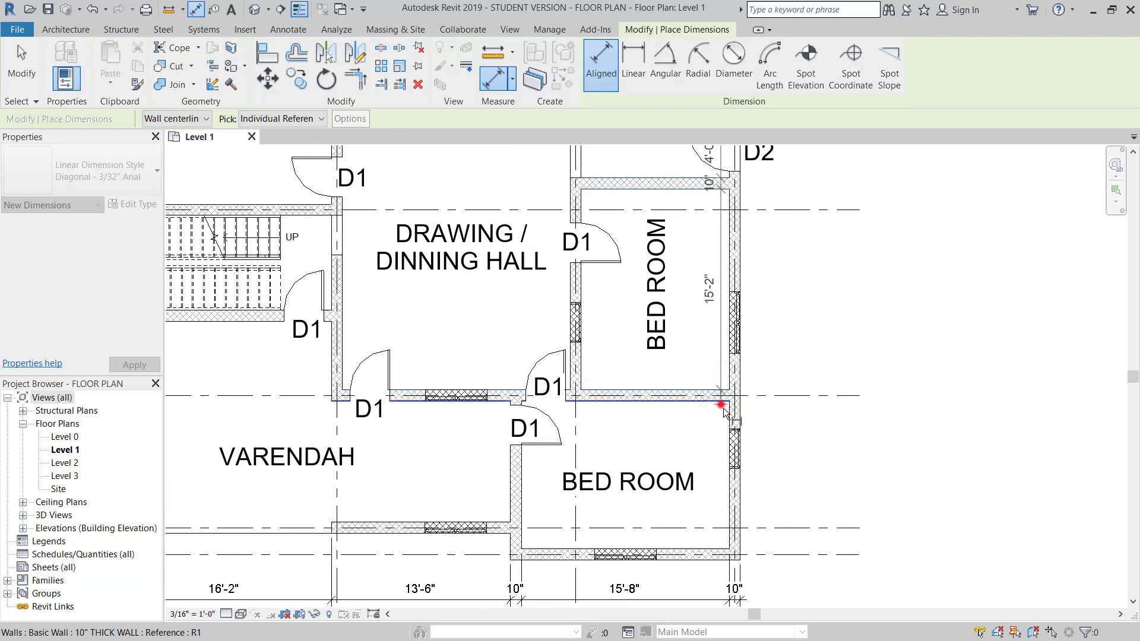
pyautogui.scroll(2, 726, 552)
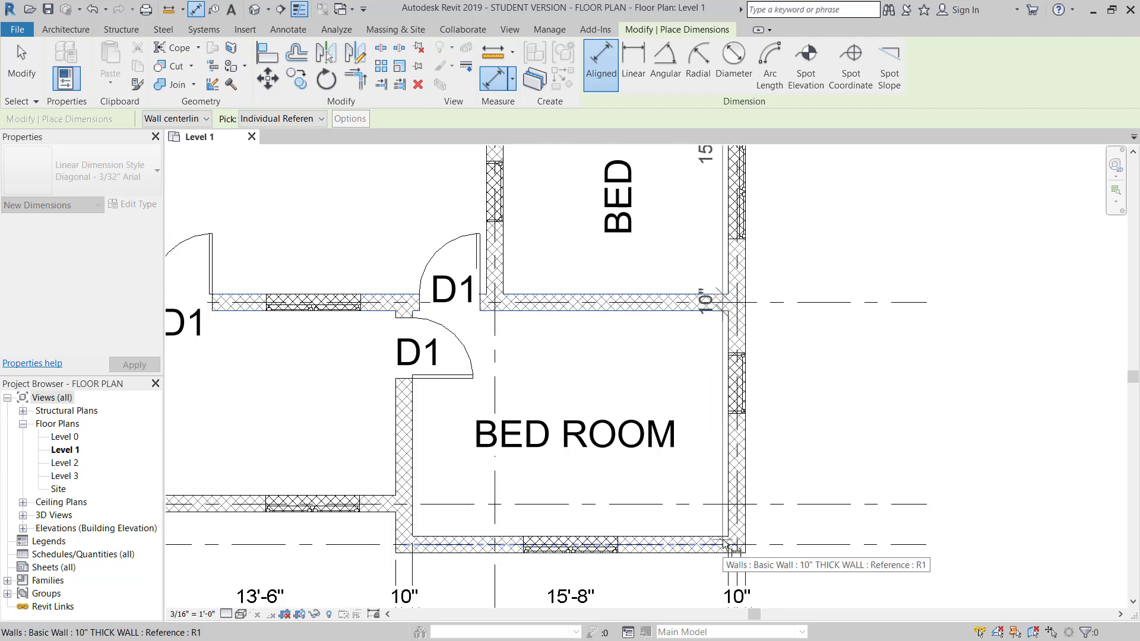
pyautogui.press('Tab')
pyautogui.press('Tab')
pyautogui.press('Tab')
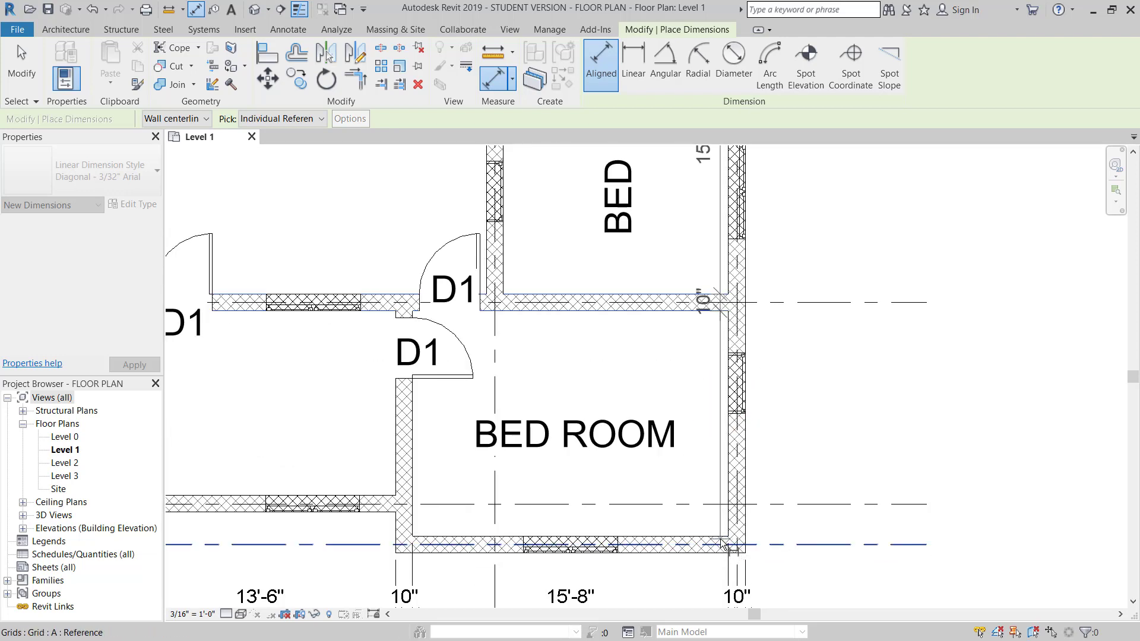
pyautogui.press('Tab')
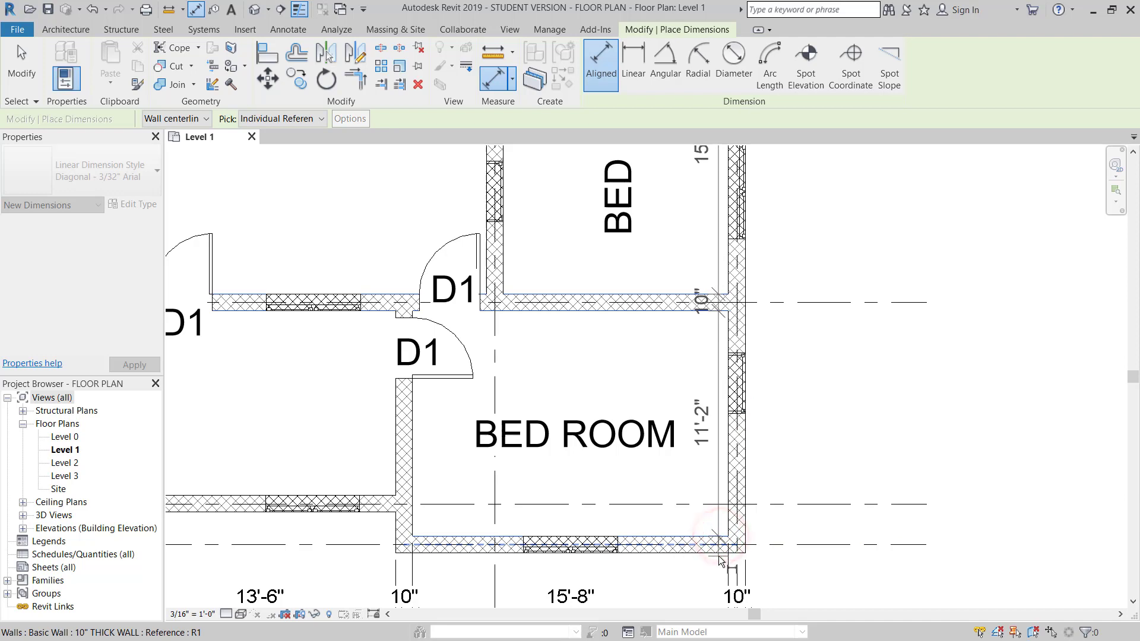
pyautogui.click(737, 556)
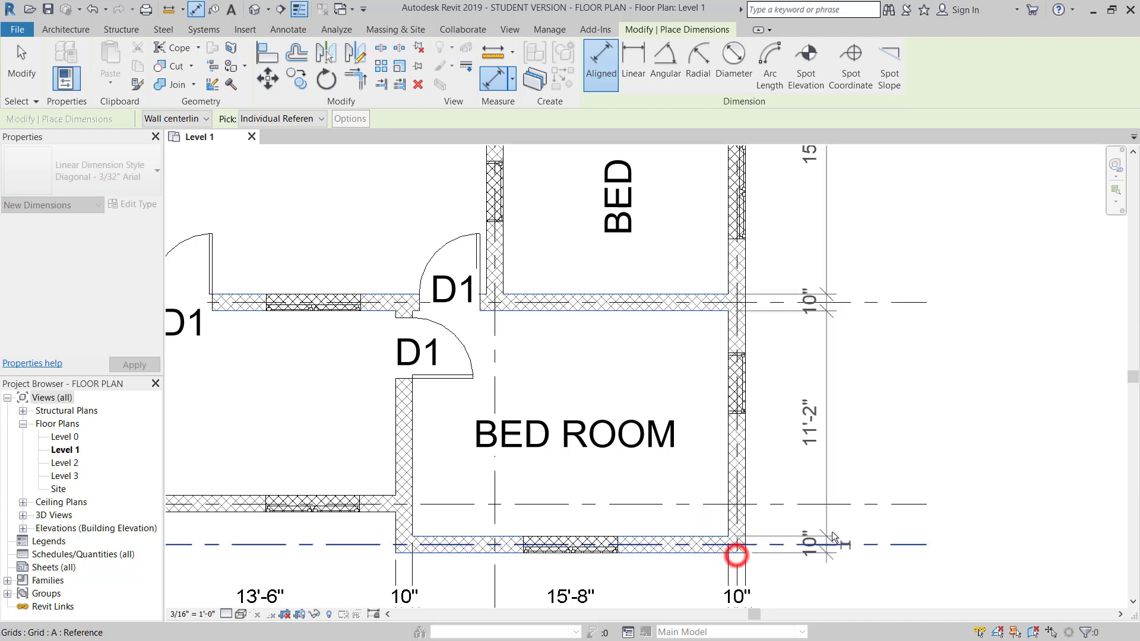
pyautogui.click(804, 438)
pyautogui.scroll(-4, 804, 437)
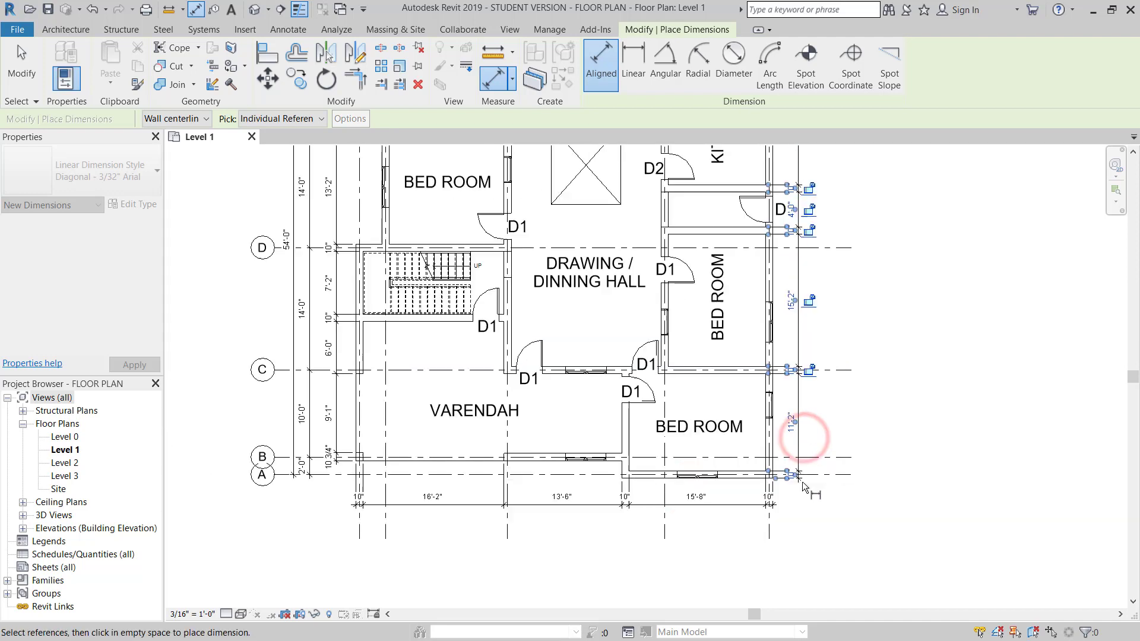
pyautogui.press('Escape')
pyautogui.press('Escape')
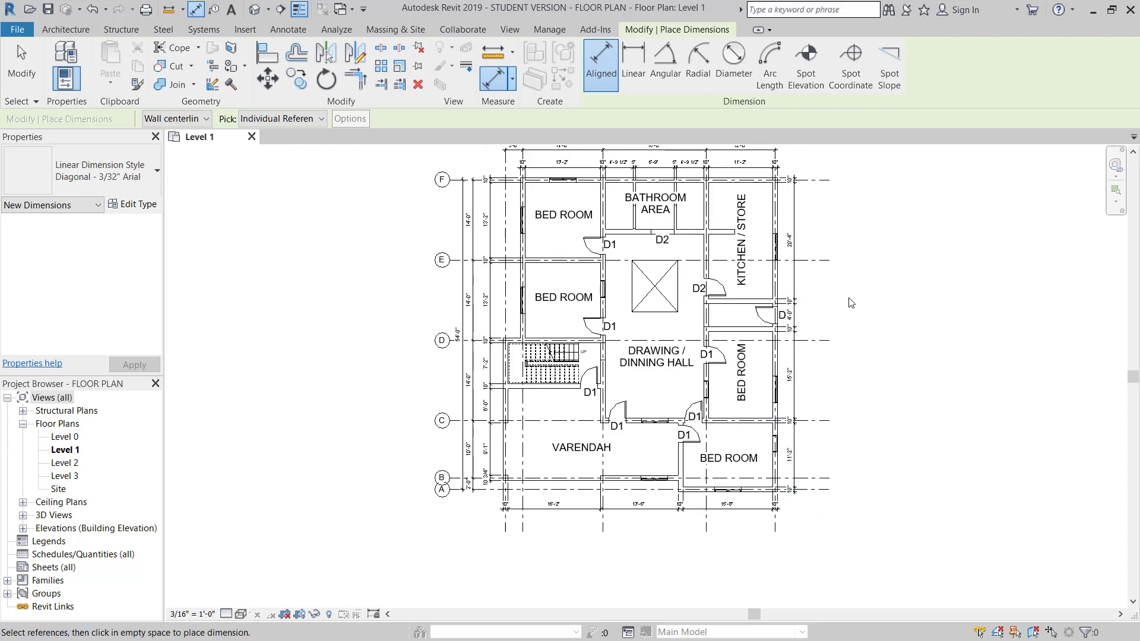
pyautogui.moveTo(856, 306); pyautogui.dragTo(870, 361, button='middle')
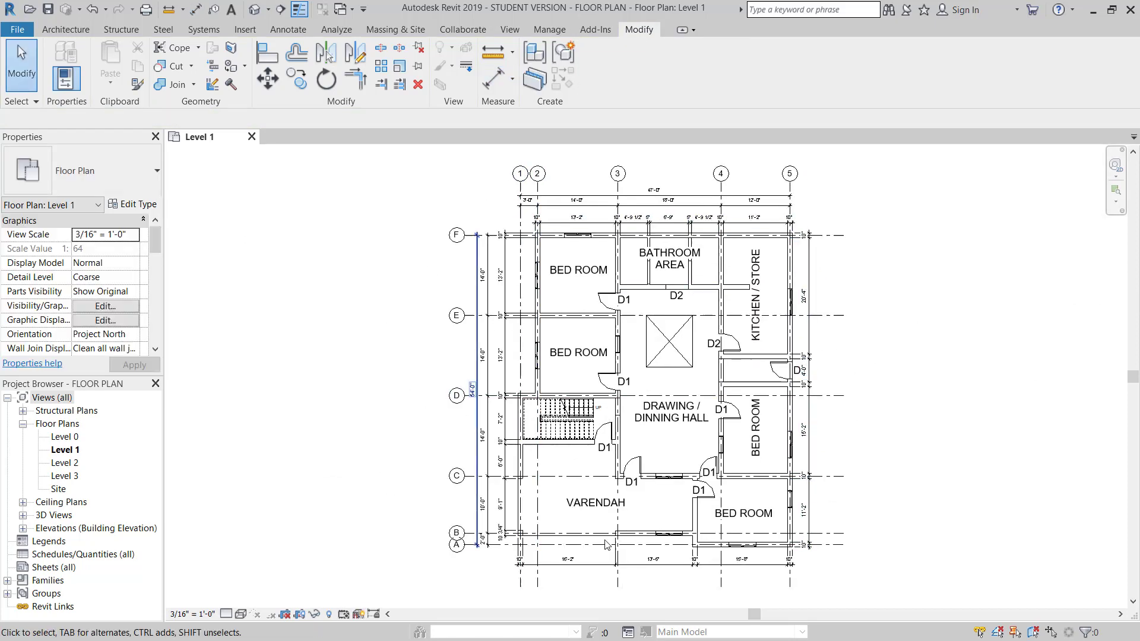
pyautogui.moveTo(659, 470); pyautogui.dragTo(638, 463, button='middle')
pyautogui.middleClick(366, 373)
pyautogui.middleClick(366, 373)
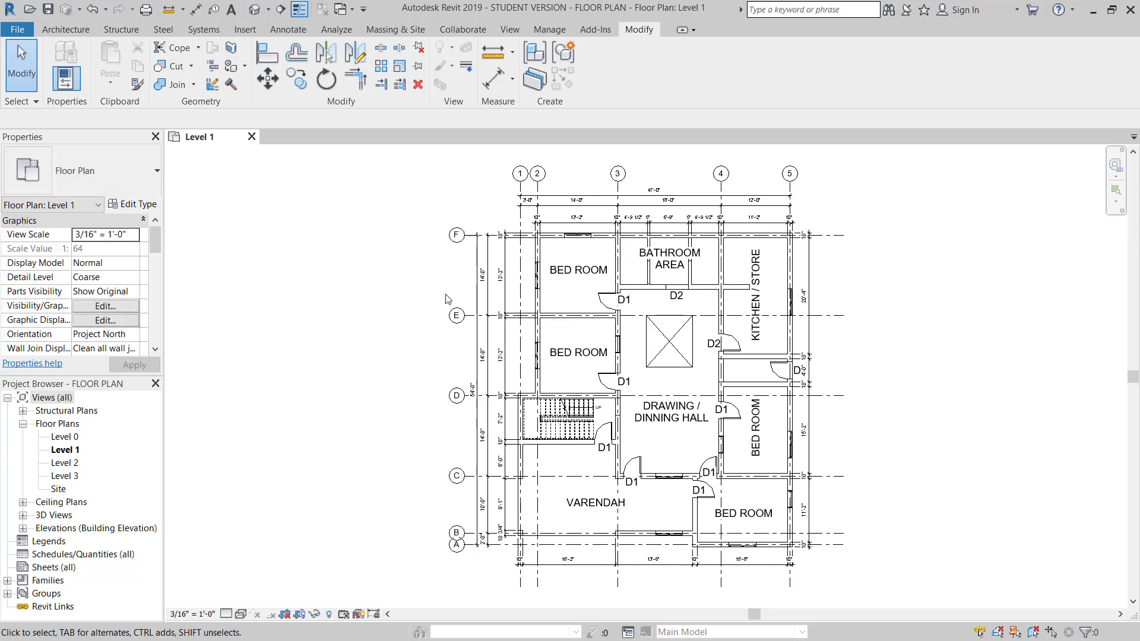
# - Start a new sheet and open the Titleblocks folder of the US Imperial library for loading a title block
pyautogui.click(51, 568)
pyautogui.rightClick(51, 568)
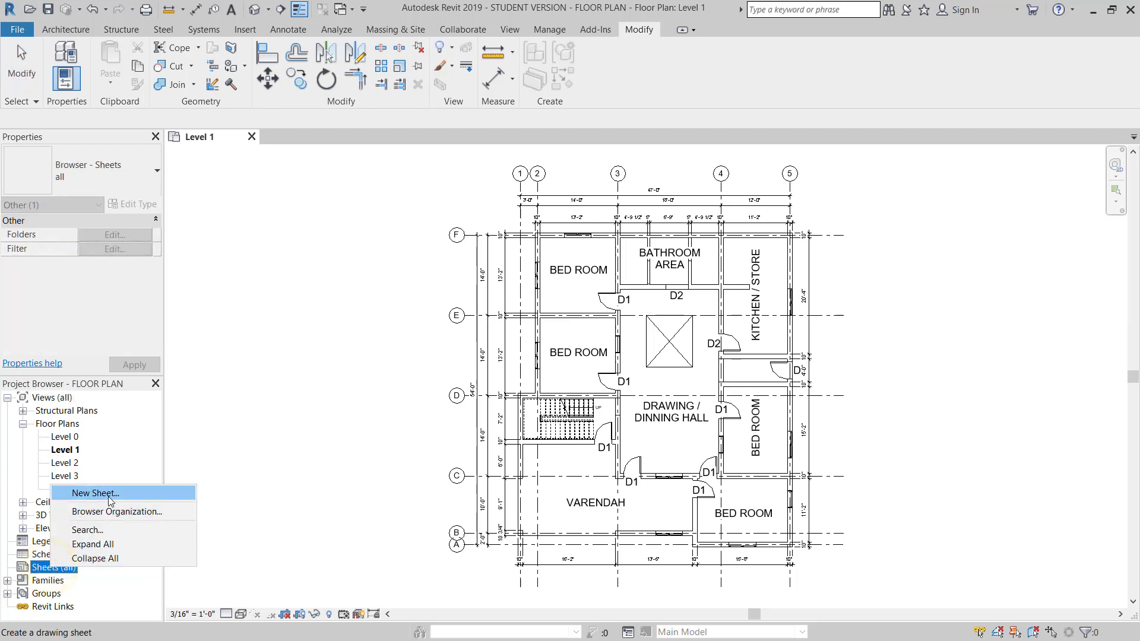
pyautogui.click(109, 496)
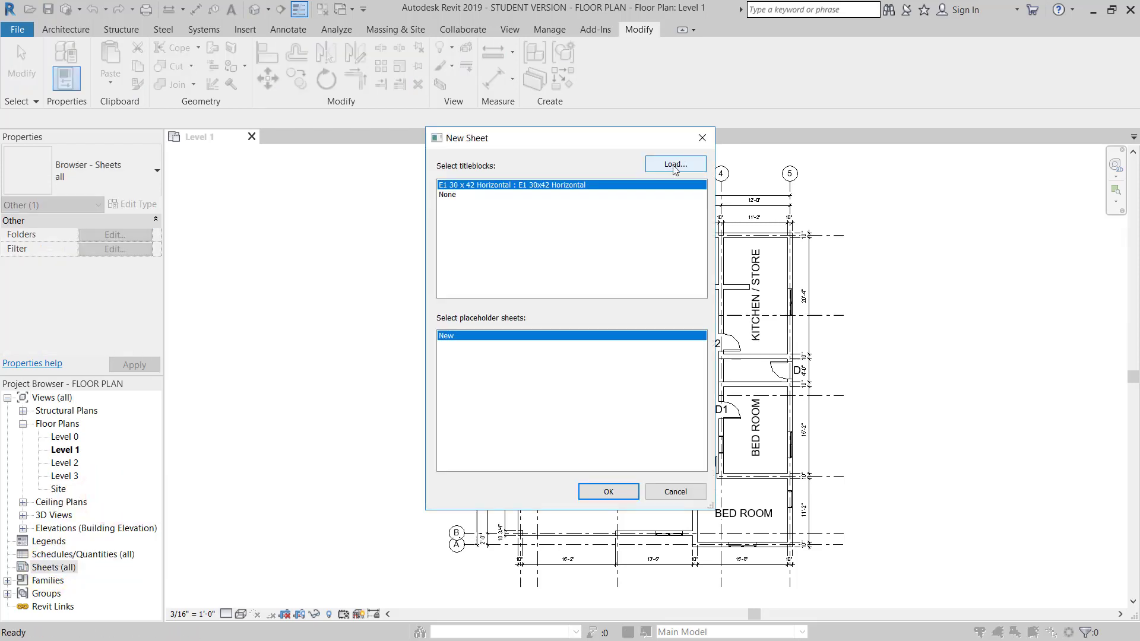
pyautogui.click(693, 165)
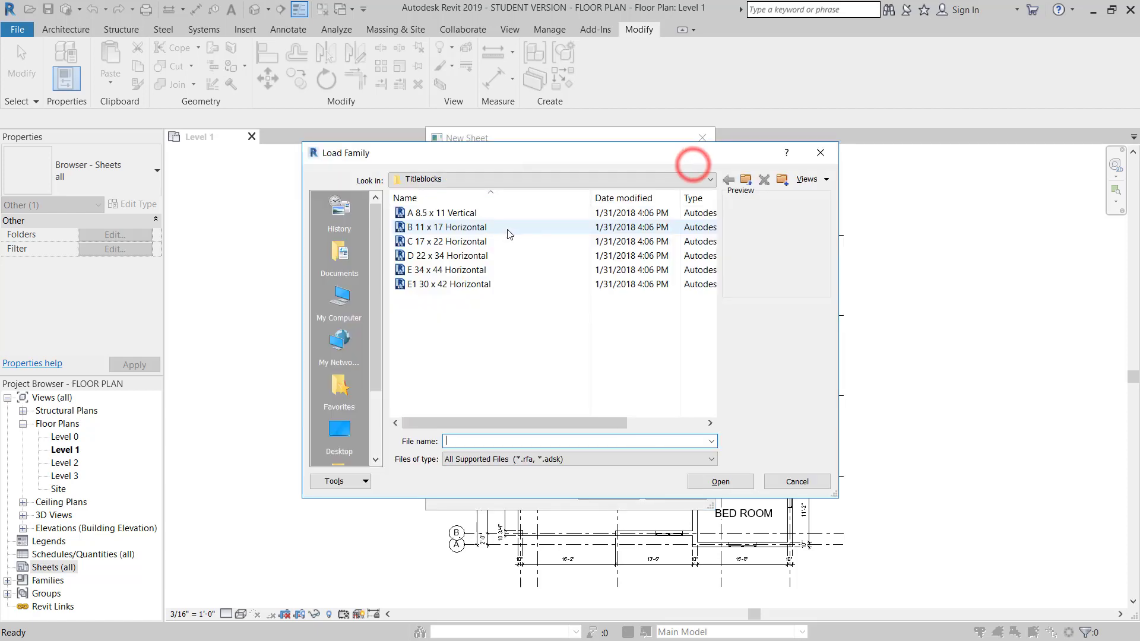
pyautogui.click(747, 181)
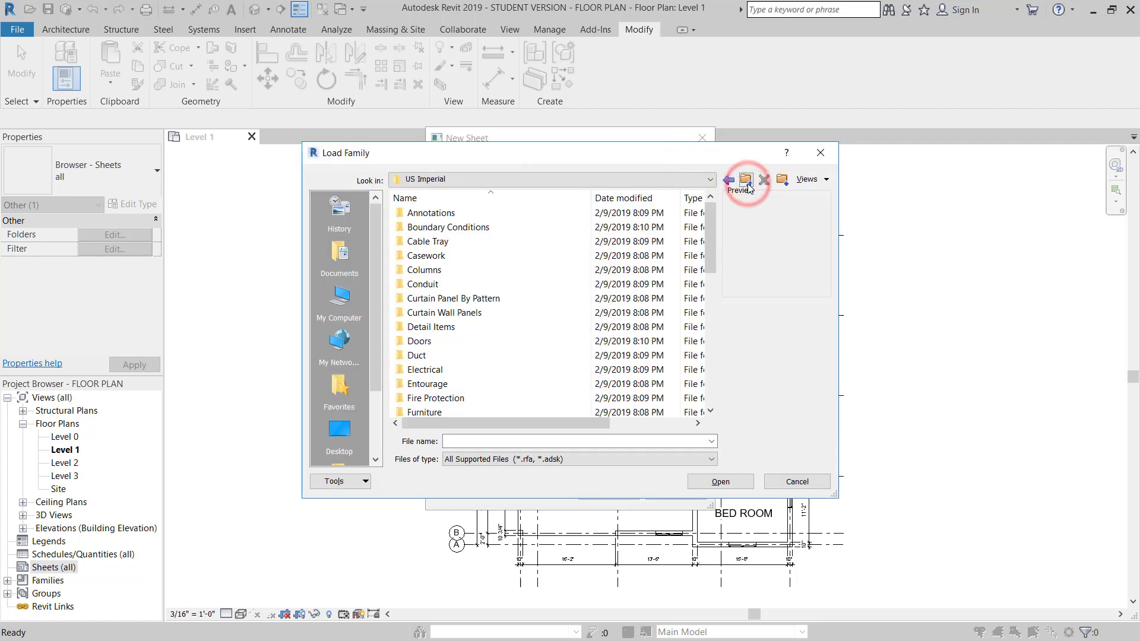
pyautogui.scroll(-8, 535, 331)
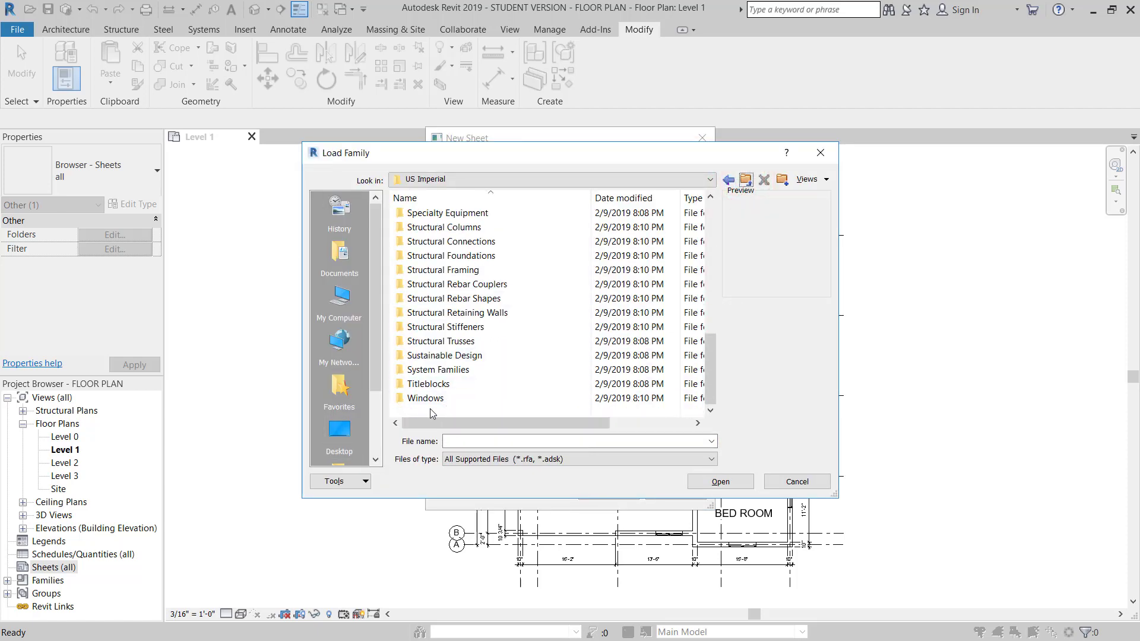
pyautogui.doubleClick(428, 384)
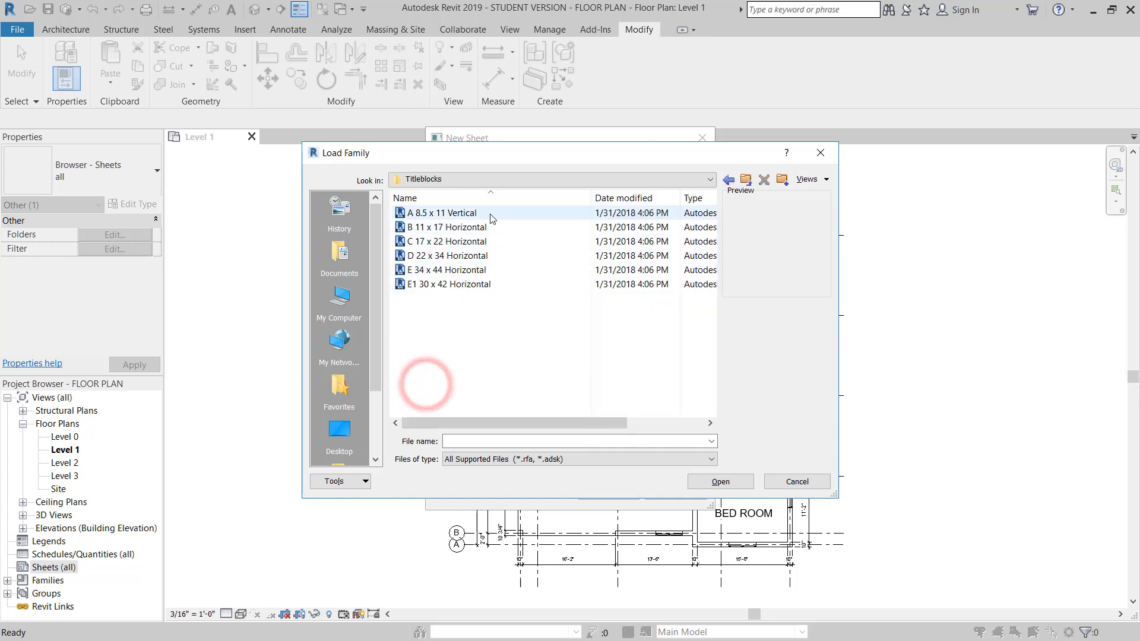
# - Load the C 17 x 22 Horizontal title block and create the sheet with it
pyautogui.click(444, 212)
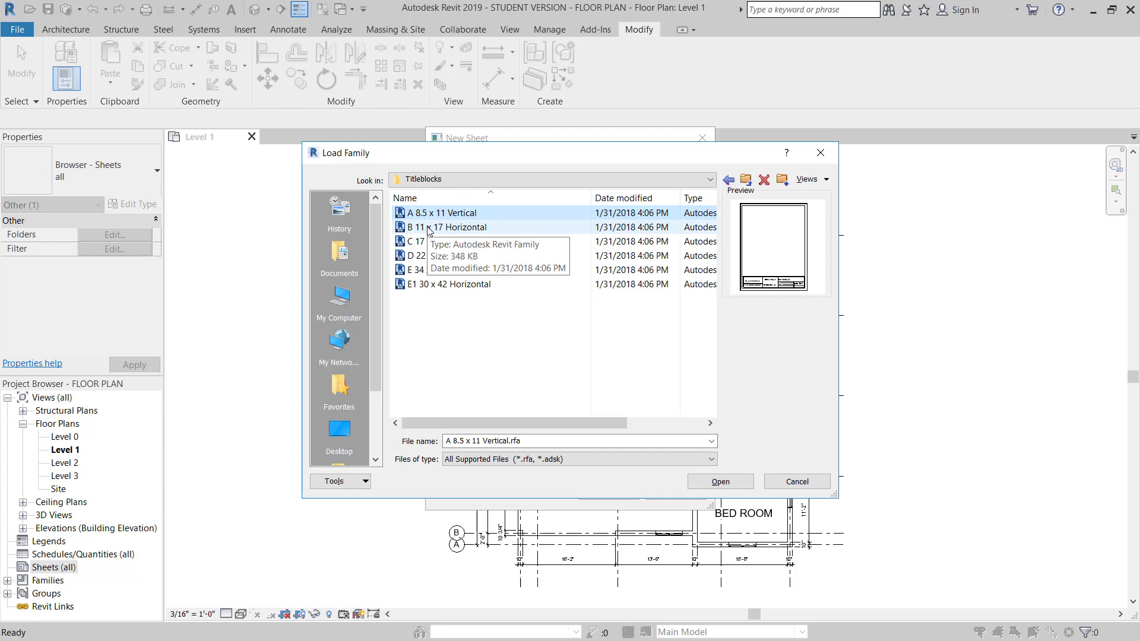
pyautogui.click(427, 227)
pyautogui.click(445, 242)
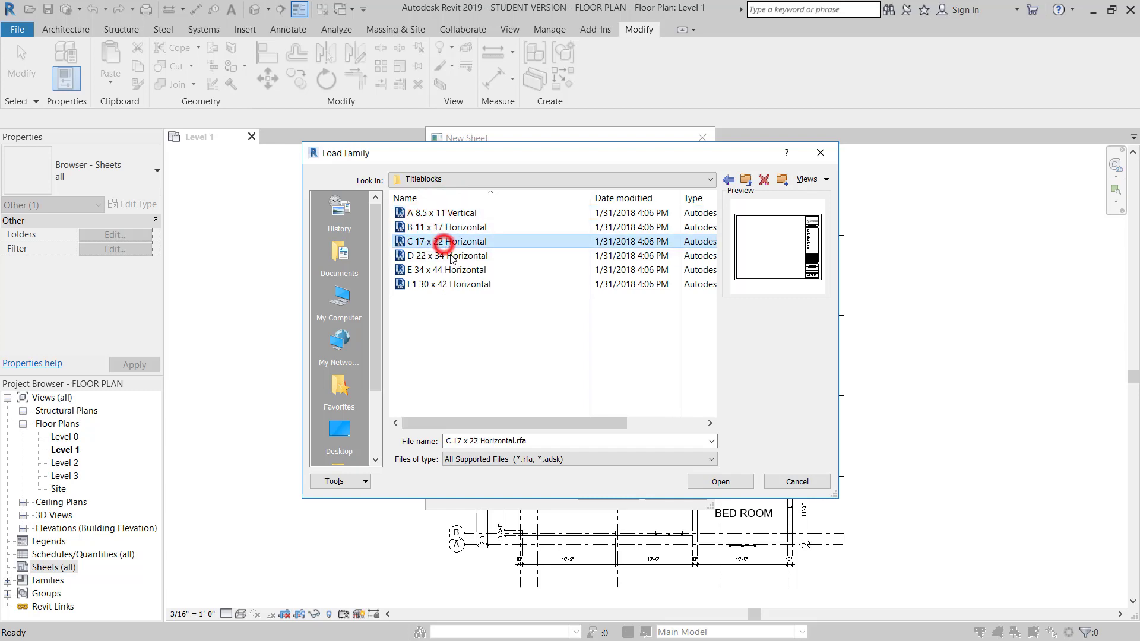
pyautogui.click(720, 481)
pyautogui.click(617, 493)
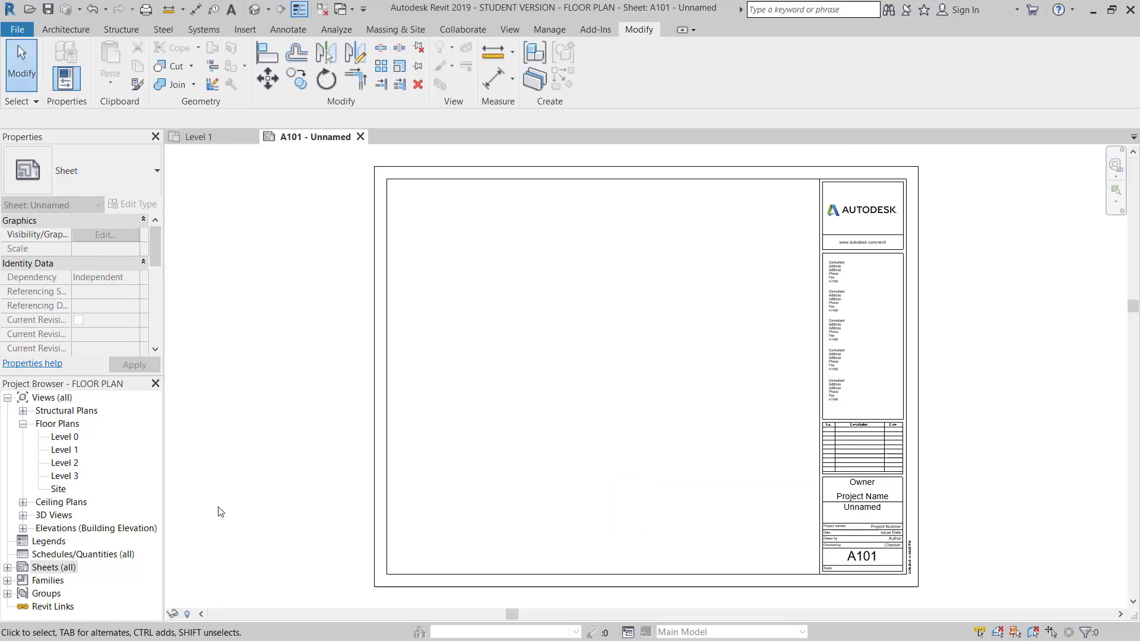
# - Place the Level 1 floor plan view on the new sheet, centred in the drawing area beside the title block
pyautogui.click(64, 451)
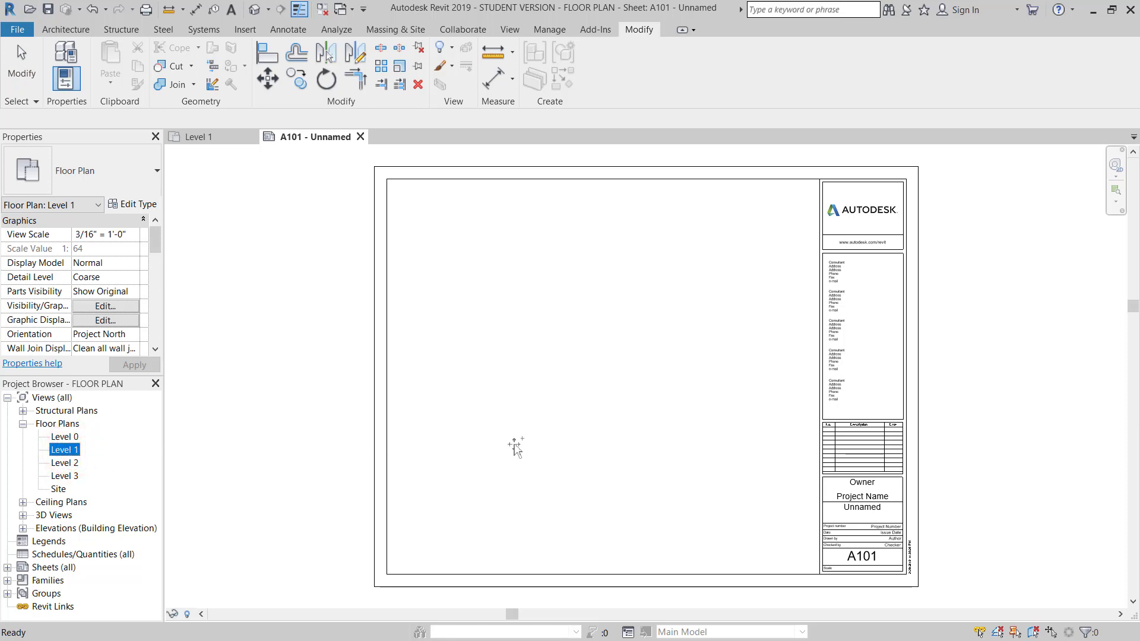
pyautogui.click(592, 384)
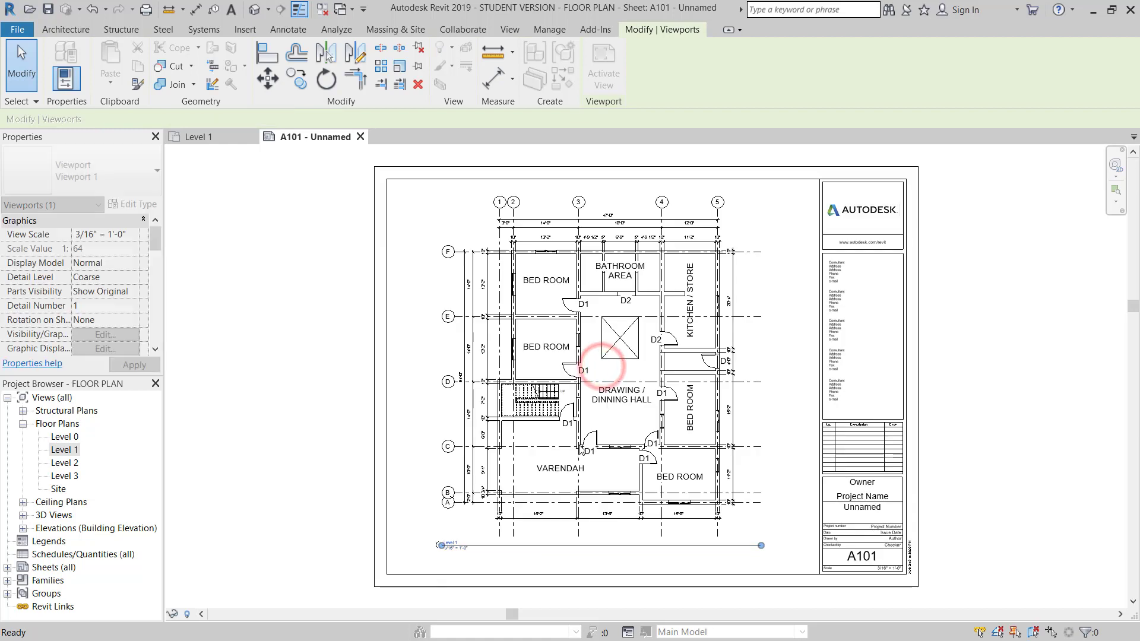
pyautogui.moveTo(764, 464); pyautogui.dragTo(751, 441, button='middle')
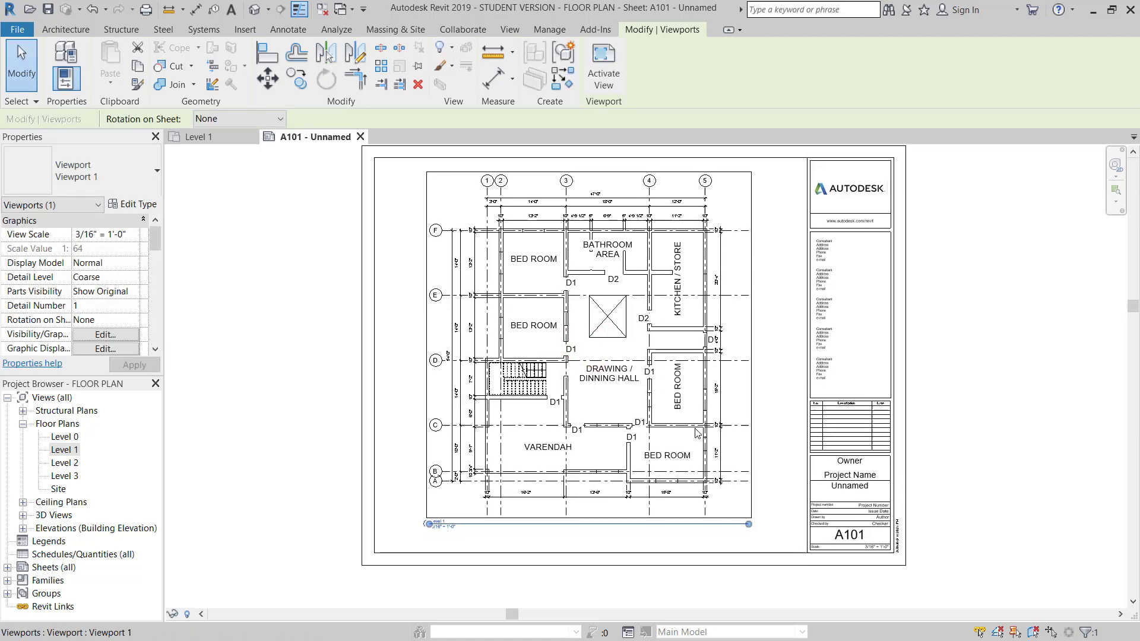
pyautogui.click(693, 423)
pyautogui.click(864, 431)
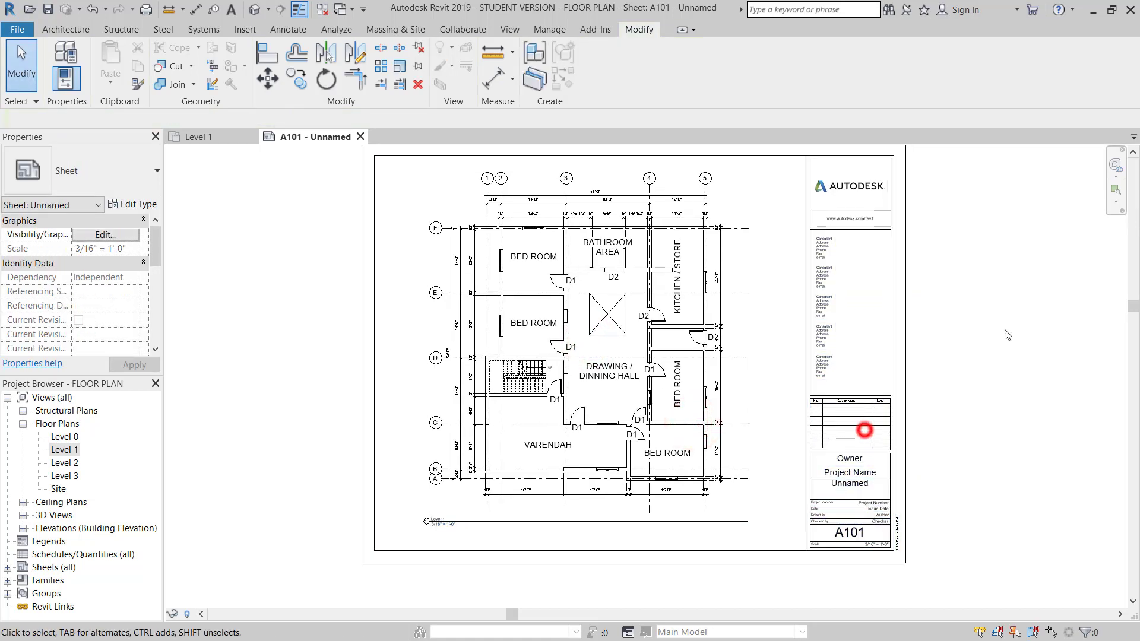
# - Examine the title block's logo, consultant, revision, project name and sheet number fields
pyautogui.moveTo(1006, 330); pyautogui.dragTo(991, 359, button='middle')
pyautogui.scroll(-2, 853, 448)
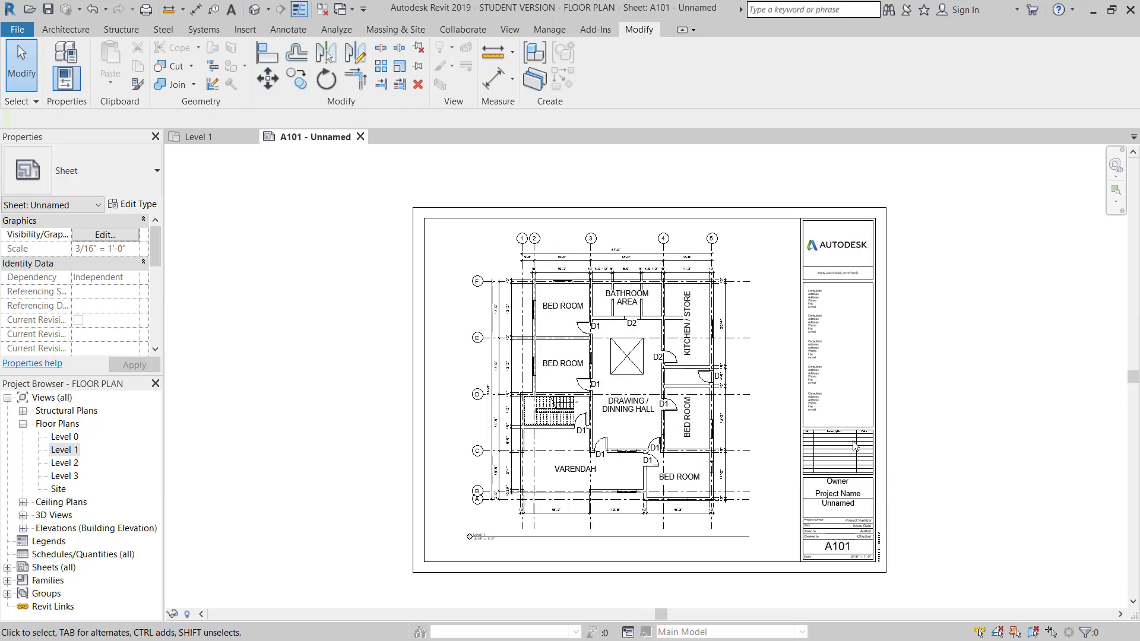
pyautogui.scroll(4, 850, 254)
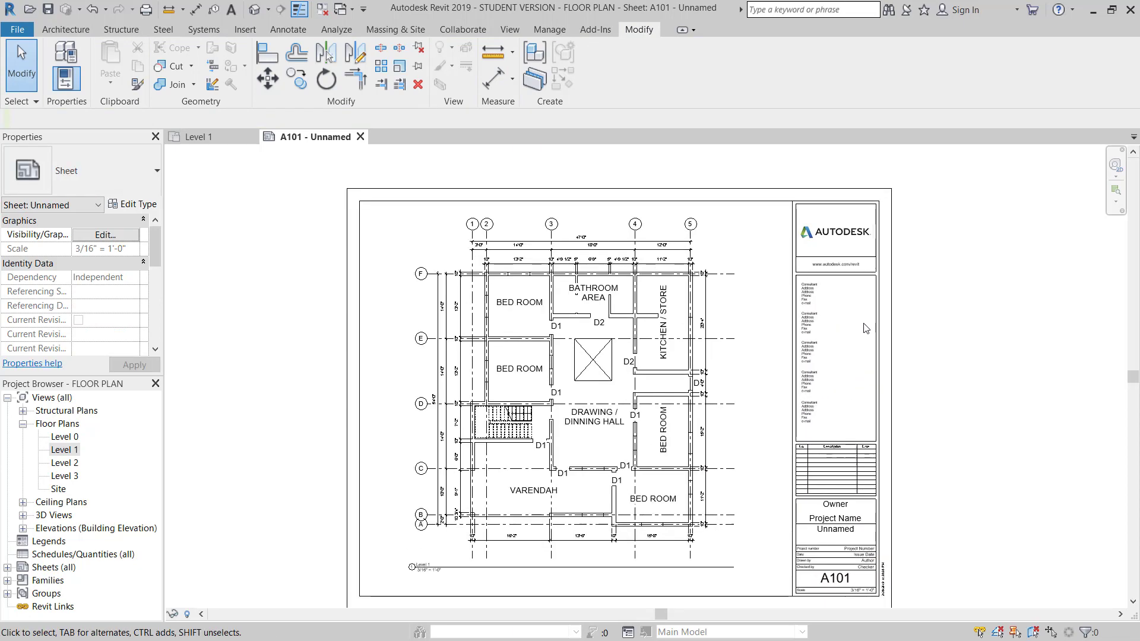
pyautogui.click(851, 262)
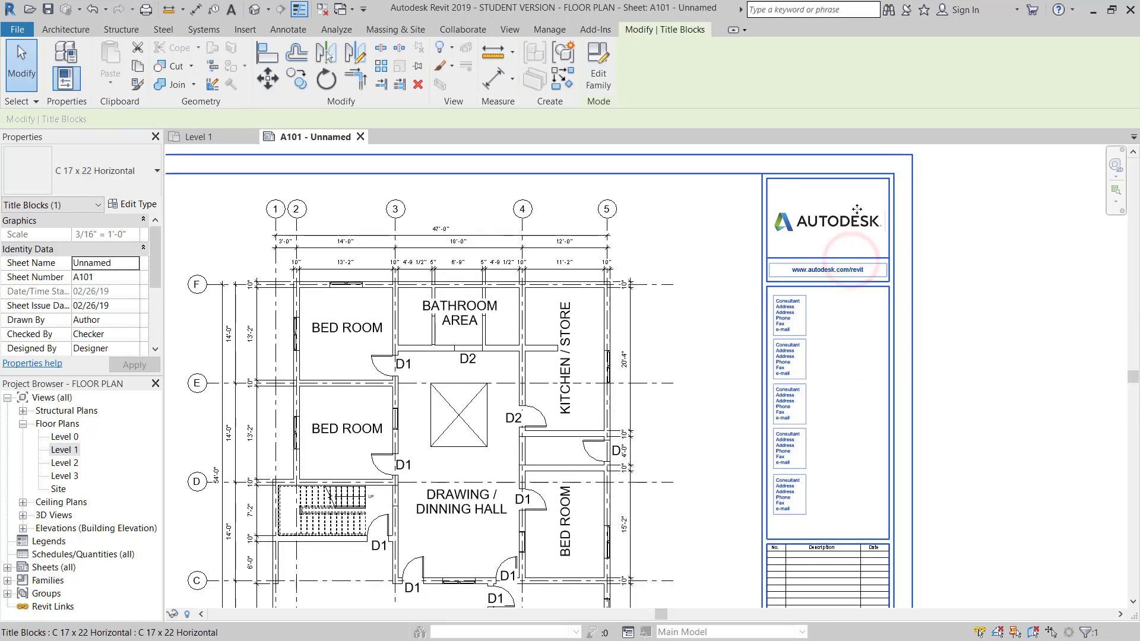
pyautogui.scroll(-2, 861, 262)
pyautogui.scroll(4, 833, 428)
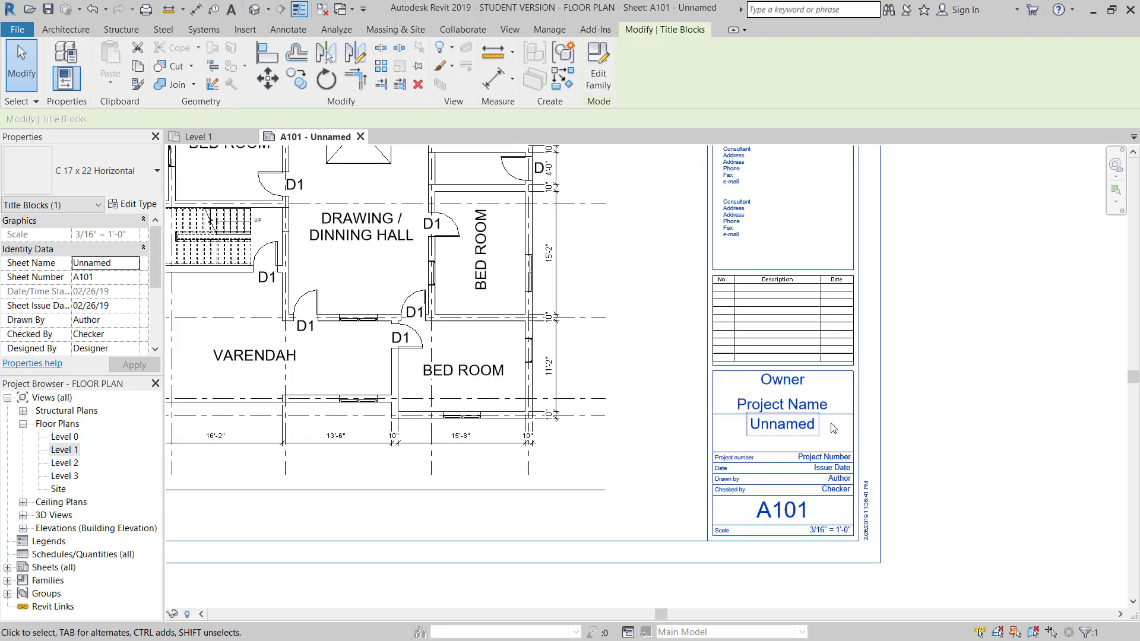
pyautogui.scroll(-2, 857, 477)
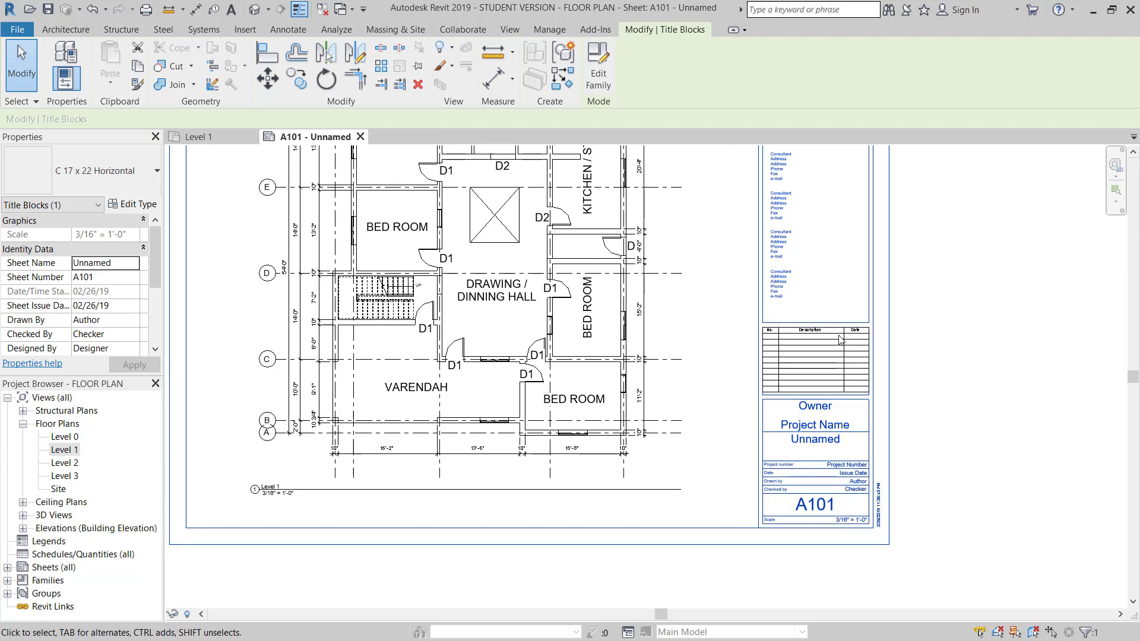
pyautogui.scroll(-2, 840, 339)
pyautogui.scroll(1, 683, 386)
# - Shorten the Level 1 view title line from its far end to just past the title text
pyautogui.click(702, 392)
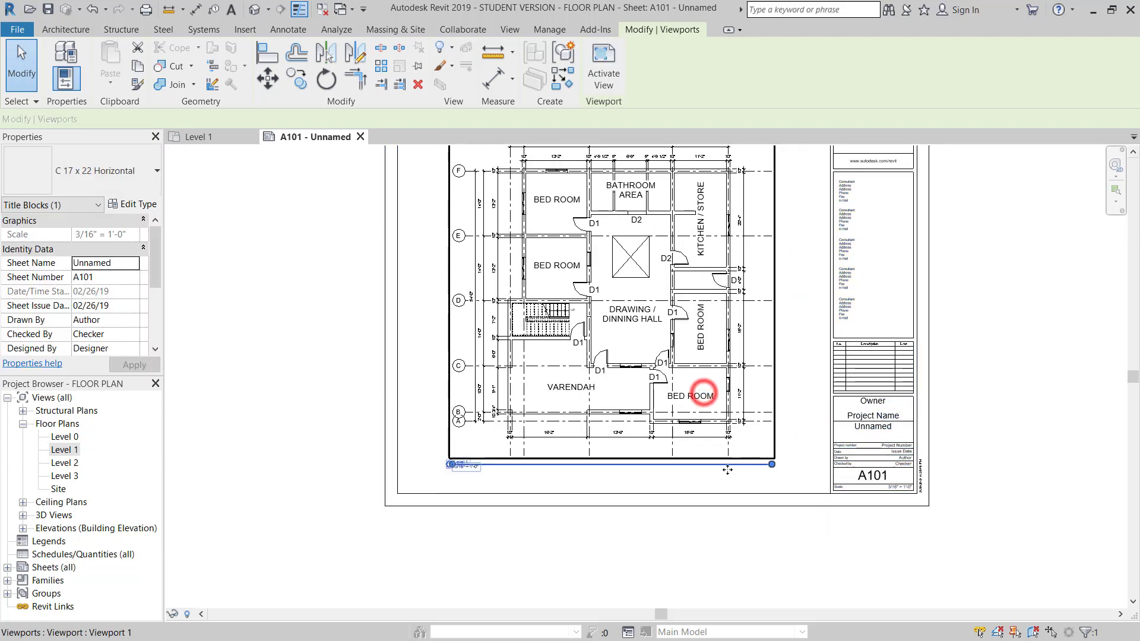
pyautogui.click(772, 465)
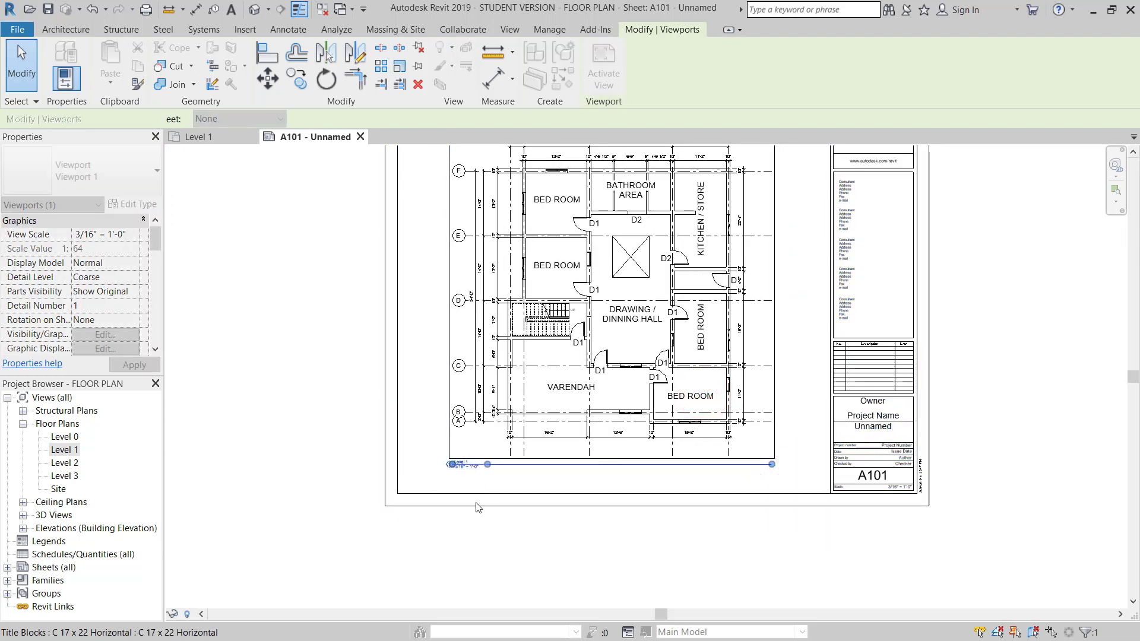
pyautogui.click(428, 570)
pyautogui.click(475, 386)
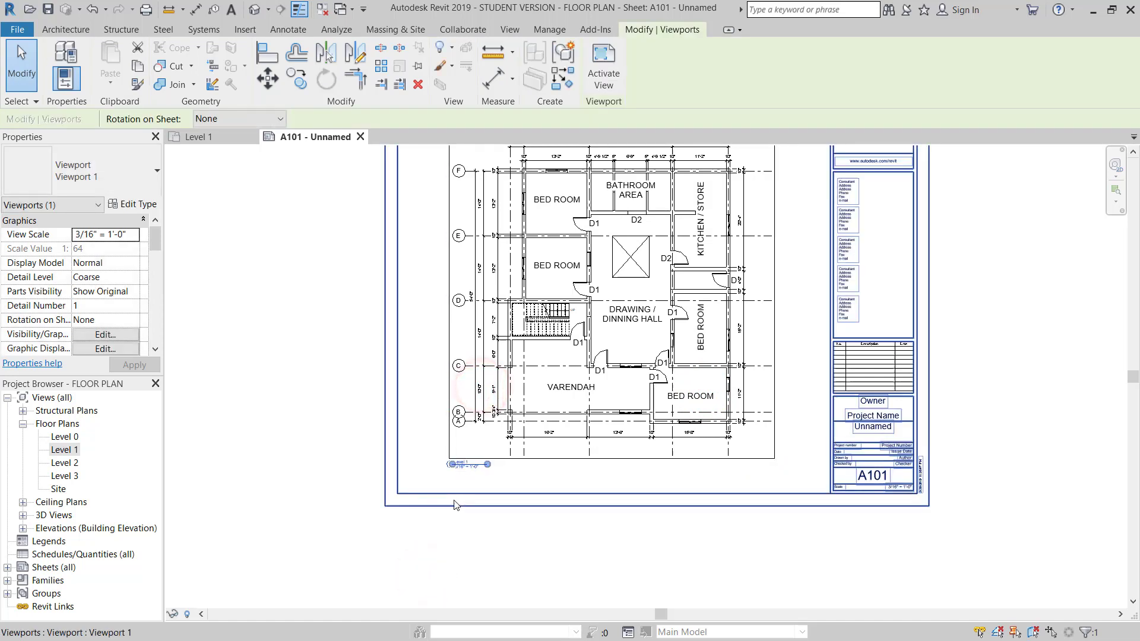
pyautogui.click(458, 483)
# - Move the Level 1 view title sideways along the sheet to sit beneath the plan's grid 1 wall
pyautogui.scroll(3, 458, 468)
pyautogui.click(453, 460)
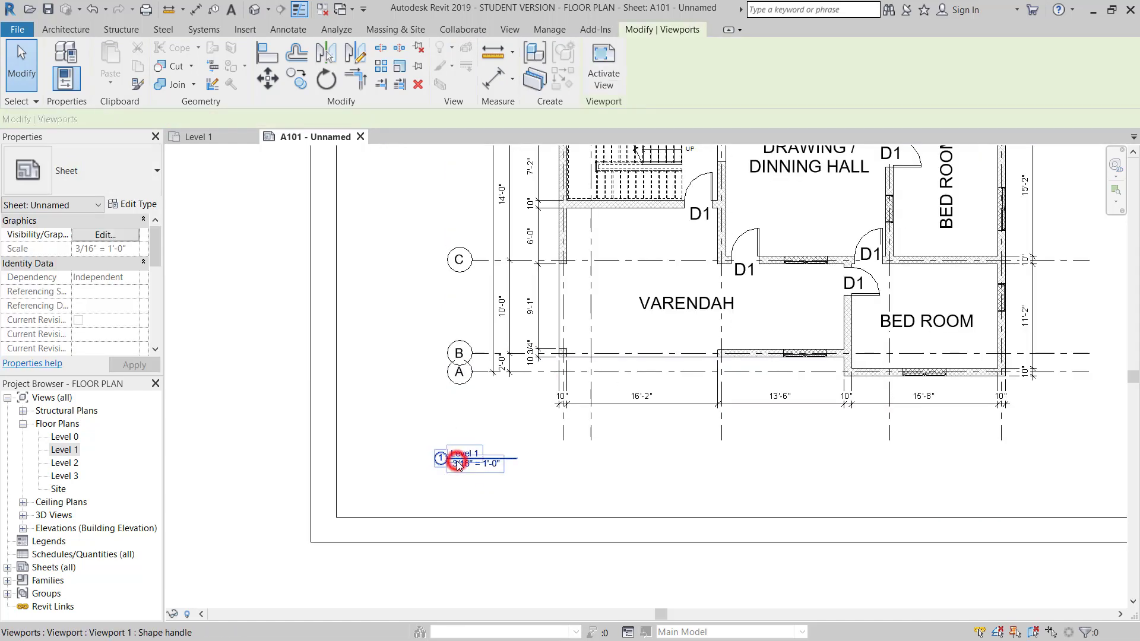
pyautogui.moveTo(651, 463); pyautogui.dragTo(578, 469)
pyautogui.click(532, 560)
pyautogui.scroll(-2, 502, 374)
pyautogui.scroll(3, 565, 438)
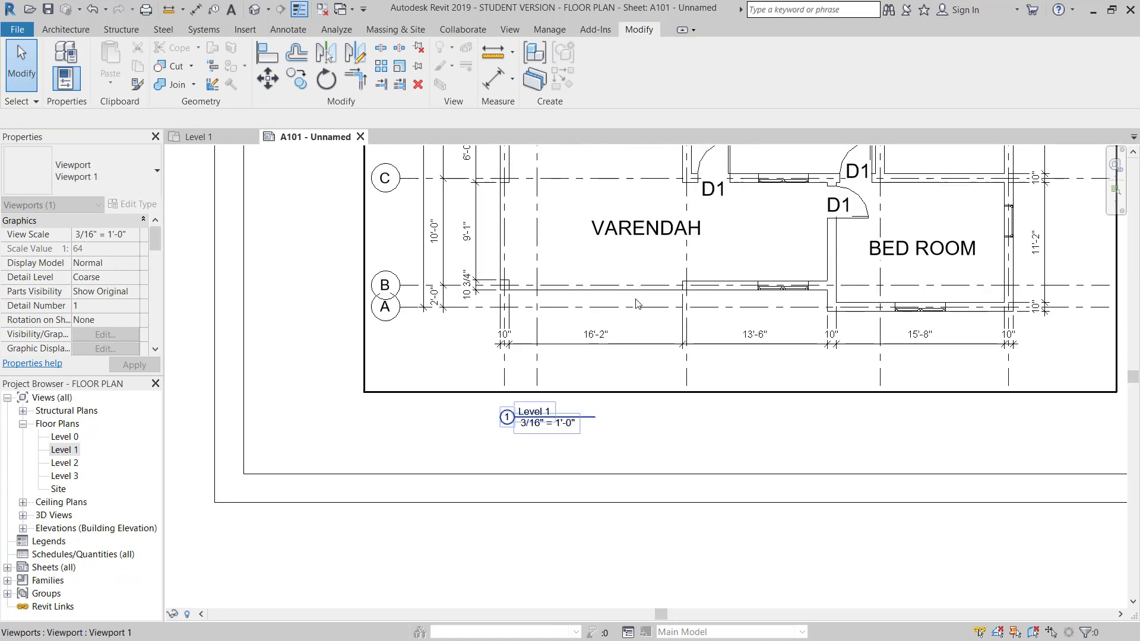
# - Trim the view title line further so it ends level with the scale text
pyautogui.click(635, 299)
pyautogui.scroll(2, 562, 441)
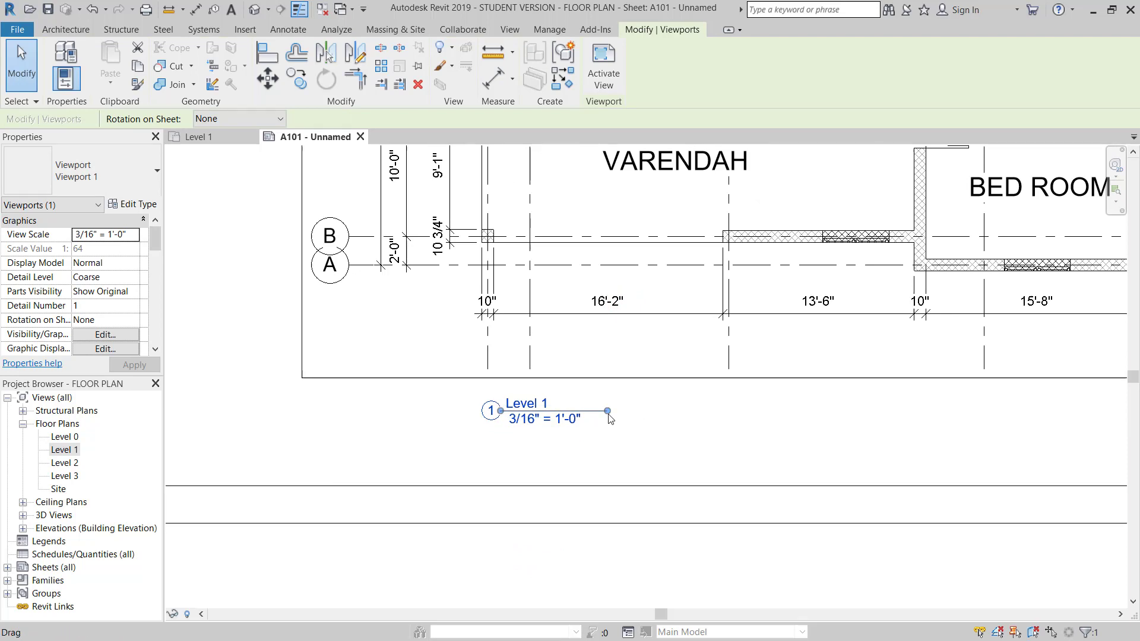
pyautogui.moveTo(607, 411); pyautogui.dragTo(587, 411)
pyautogui.click(608, 458)
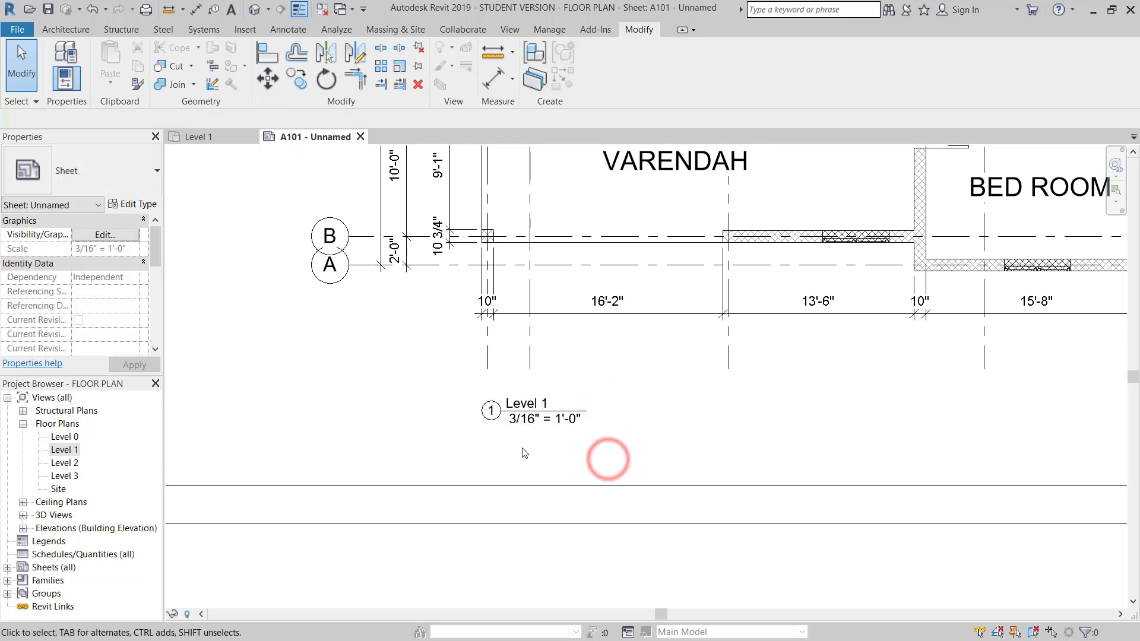
# - Bring the whole sheet into view and save the project
pyautogui.scroll(-2, 526, 453)
pyautogui.scroll(-5, 497, 425)
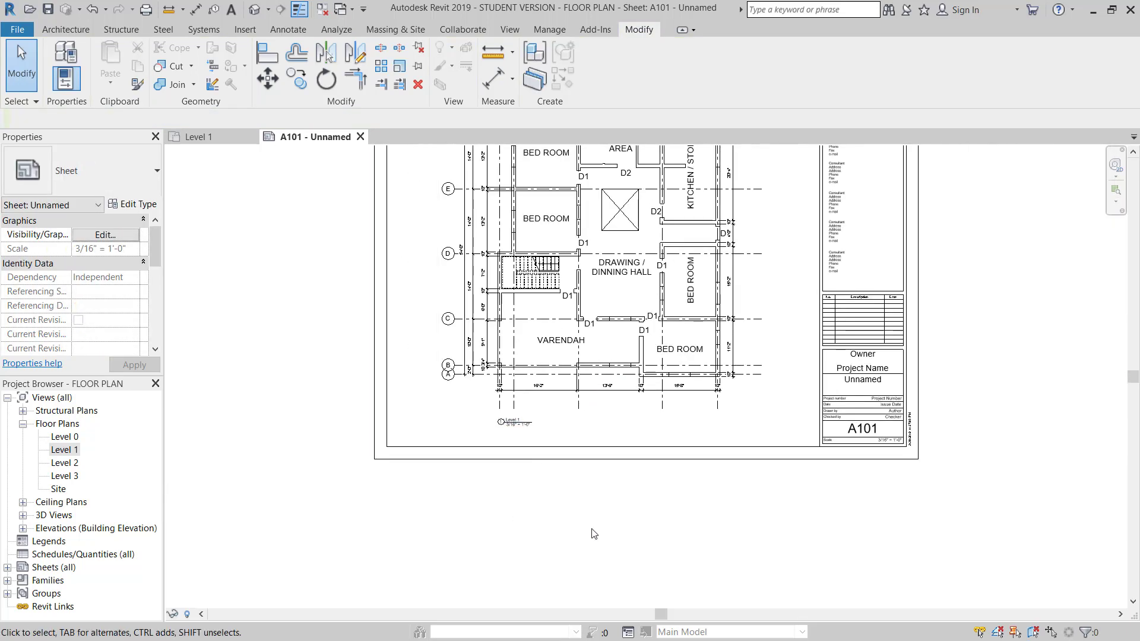
pyautogui.middleClick(631, 533)
pyautogui.middleClick(630, 532)
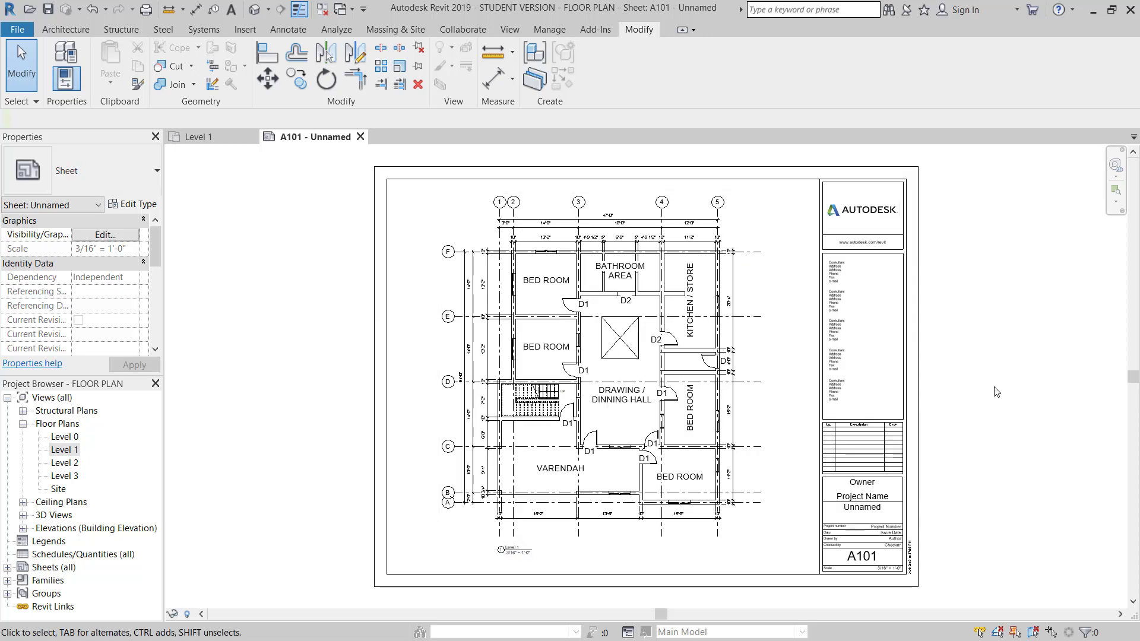
pyautogui.hotkey('ctrl', 's')
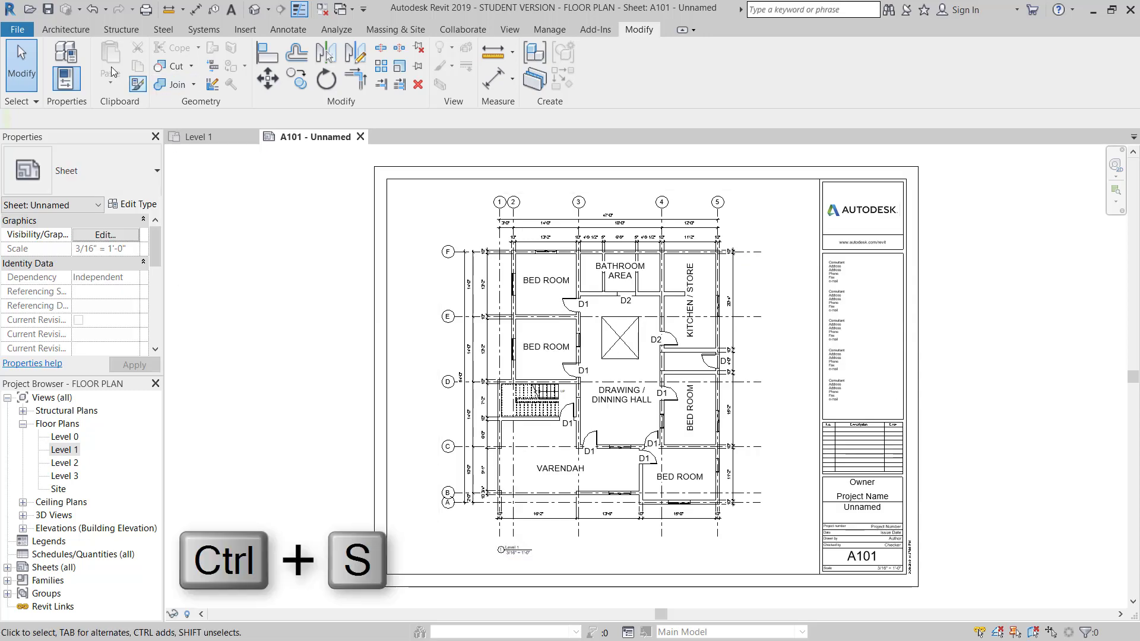
pyautogui.click(17, 29)
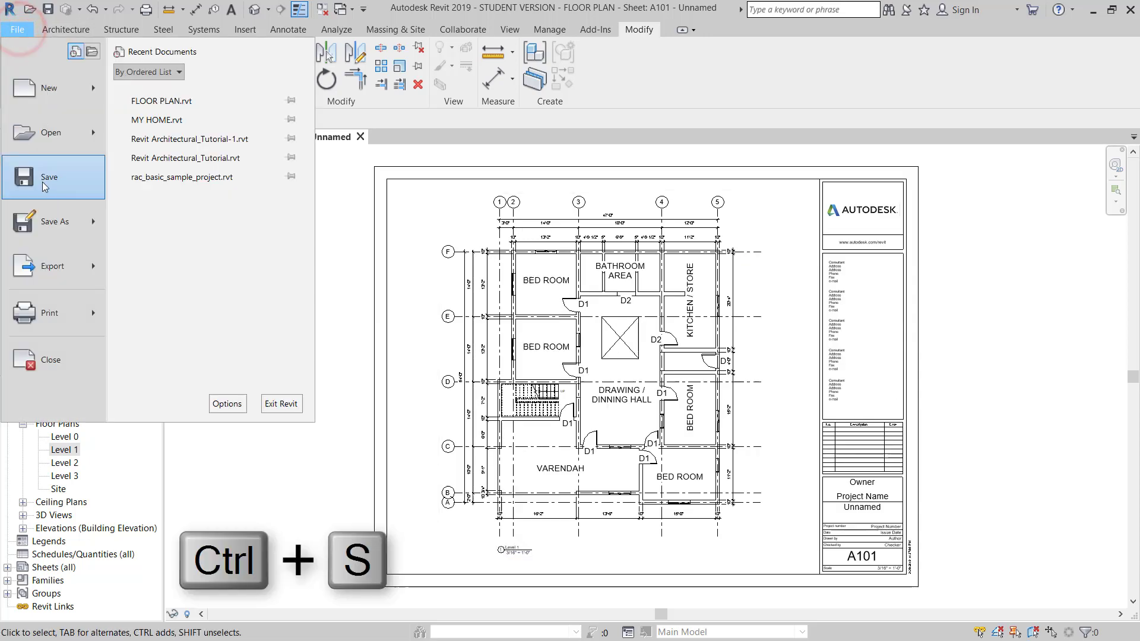
pyautogui.click(40, 178)
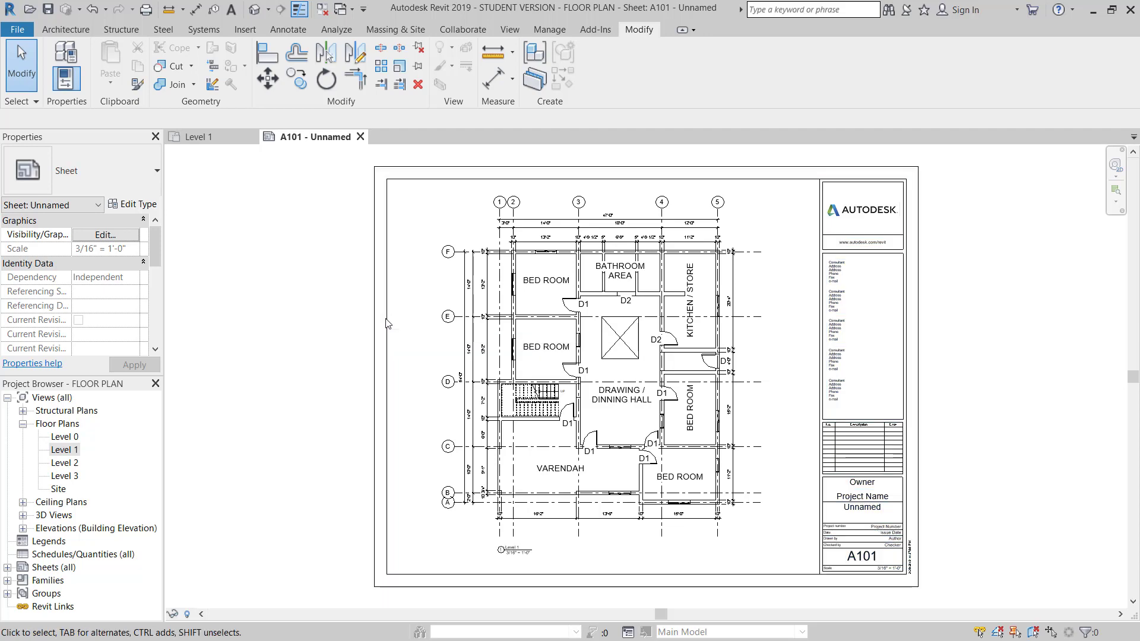
# - Activate the Level 1 viewport on the sheet for in-place editing and inspect the plan's rooms
pyautogui.scroll(3, 692, 337)
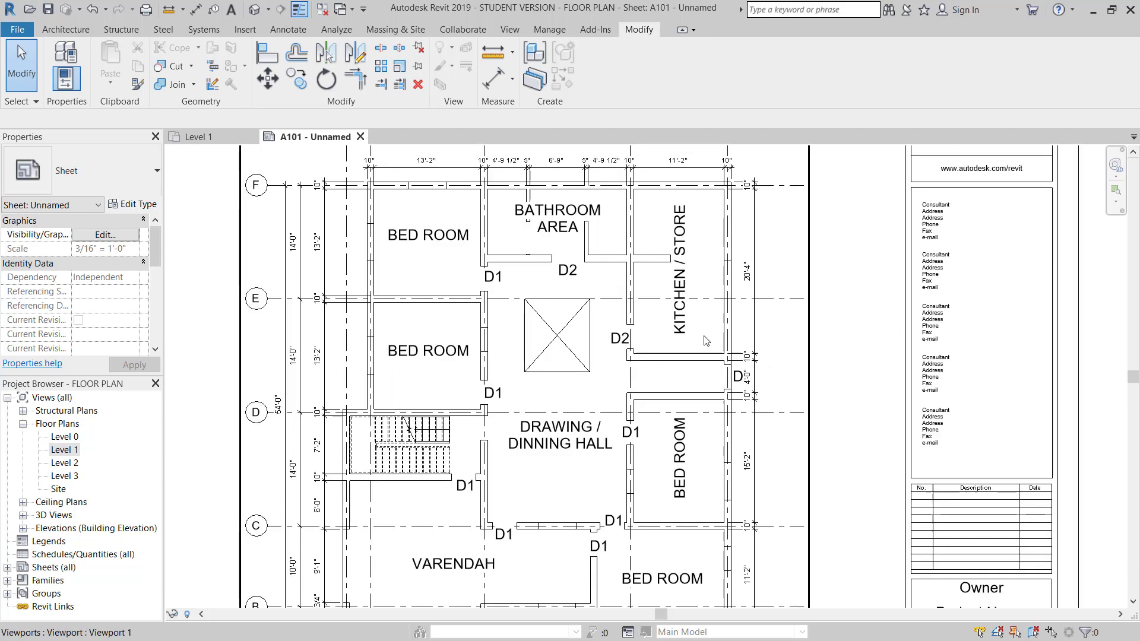
pyautogui.moveTo(541, 363); pyautogui.dragTo(597, 454, button='middle')
pyautogui.scroll(2, 493, 312)
pyautogui.doubleClick(495, 294)
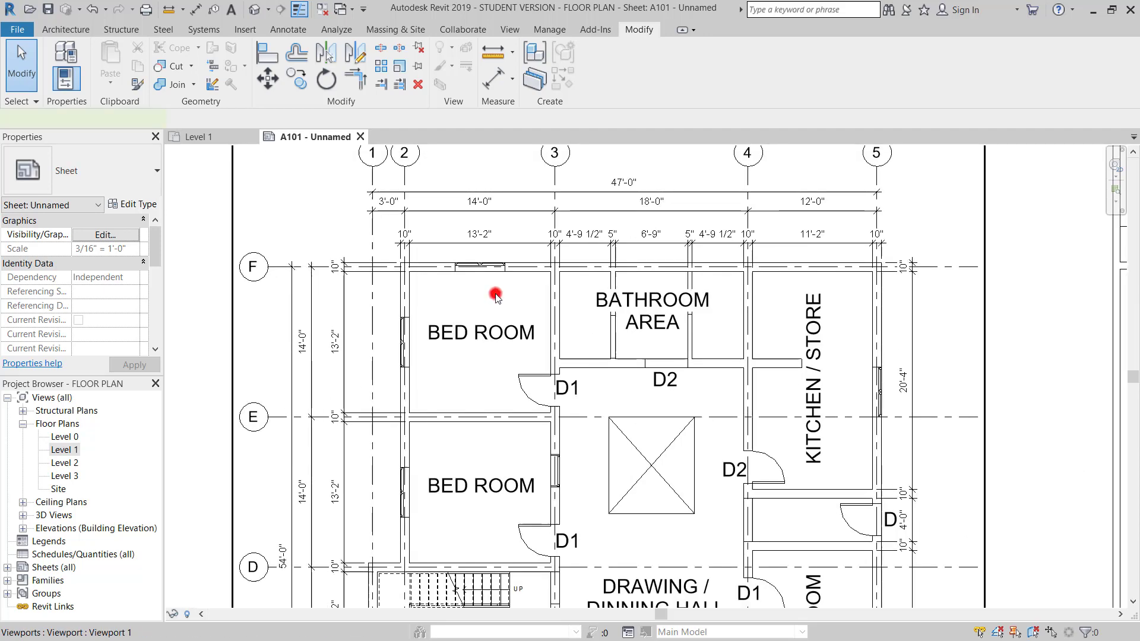
pyautogui.moveTo(645, 520); pyautogui.dragTo(614, 419, button='middle')
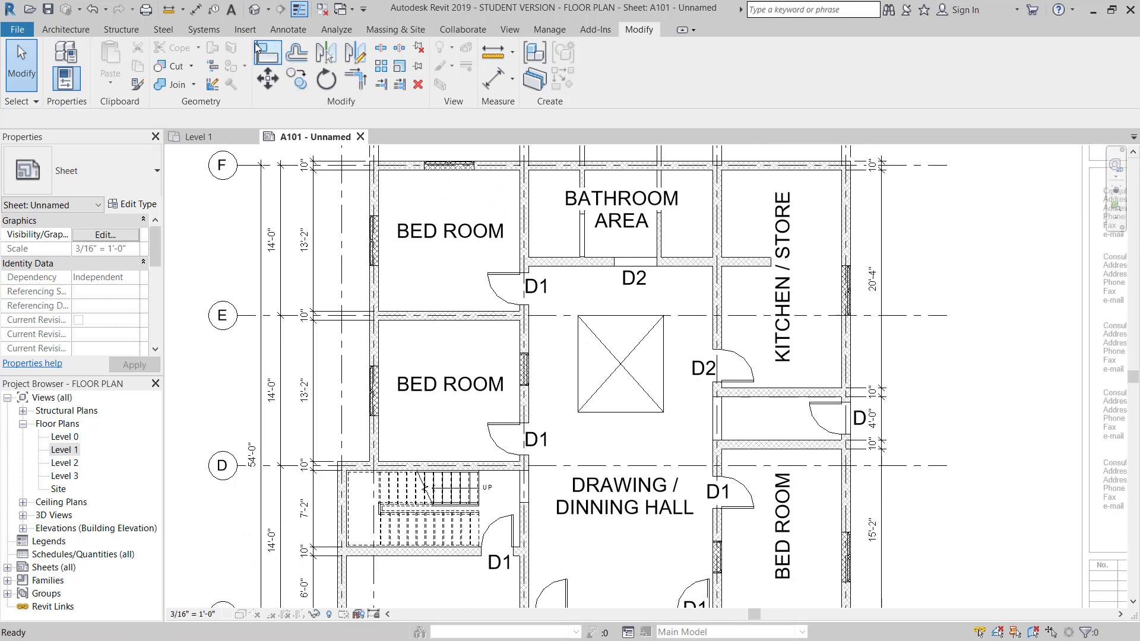
pyautogui.doubleClick(614, 419)
pyautogui.scroll(-3, 720, 320)
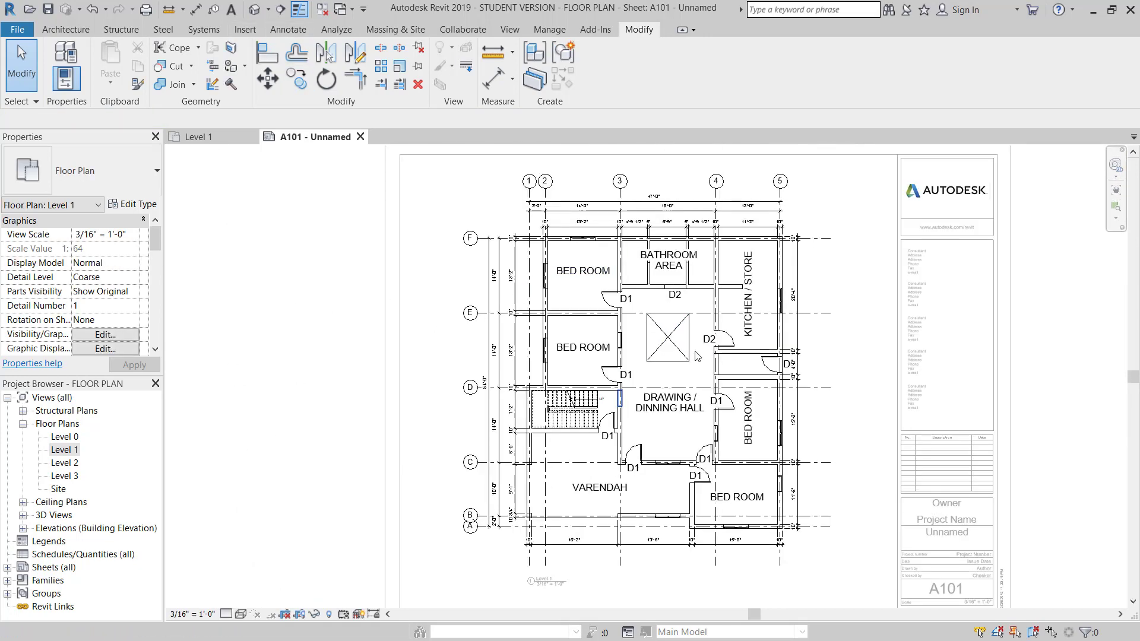
pyautogui.scroll(3, 677, 336)
pyautogui.moveTo(567, 332); pyautogui.dragTo(487, 335, button='middle')
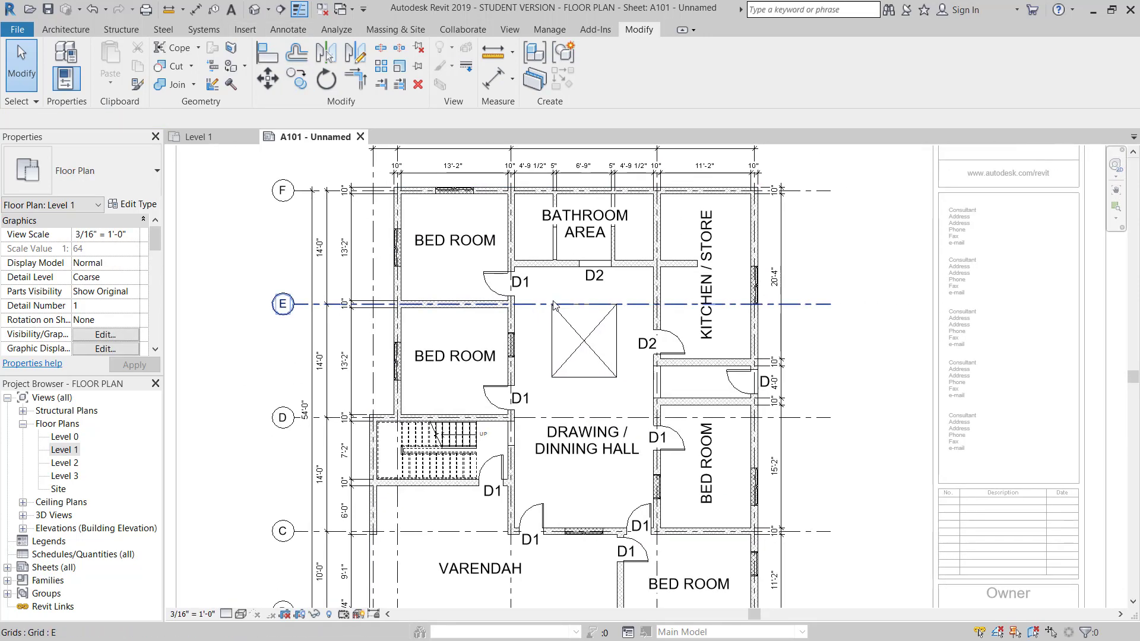
# - Add riser numbers with the Tread Number tool along the staircase's upper run
pyautogui.scroll(-2, 555, 302)
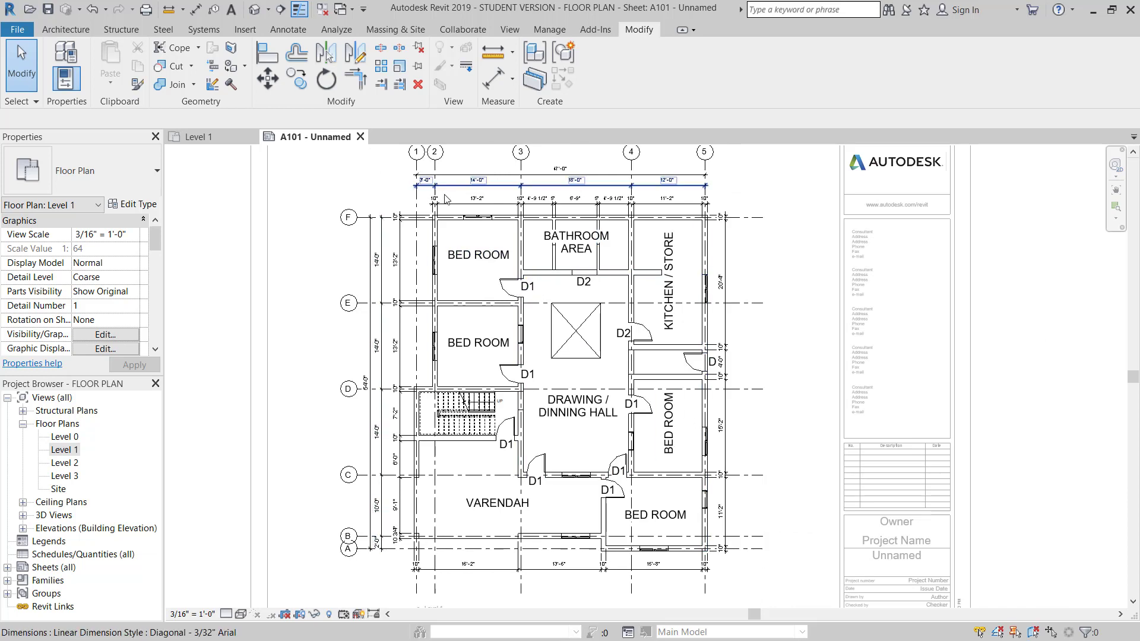
pyautogui.moveTo(445, 199); pyautogui.dragTo(455, 228, button='middle')
pyautogui.click(290, 29)
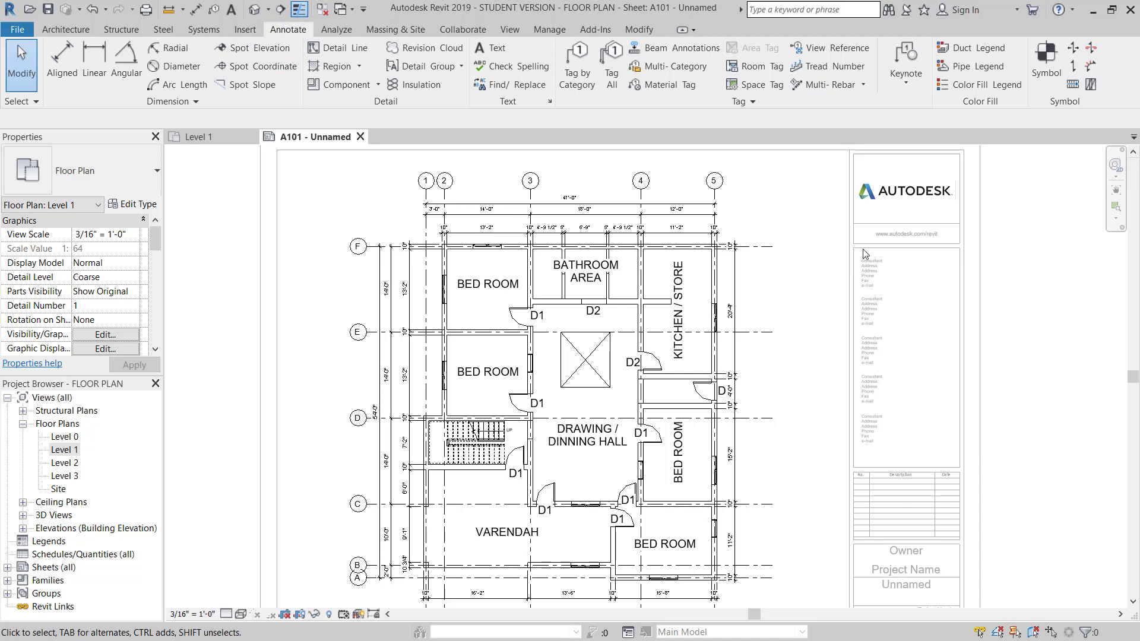
pyautogui.click(828, 66)
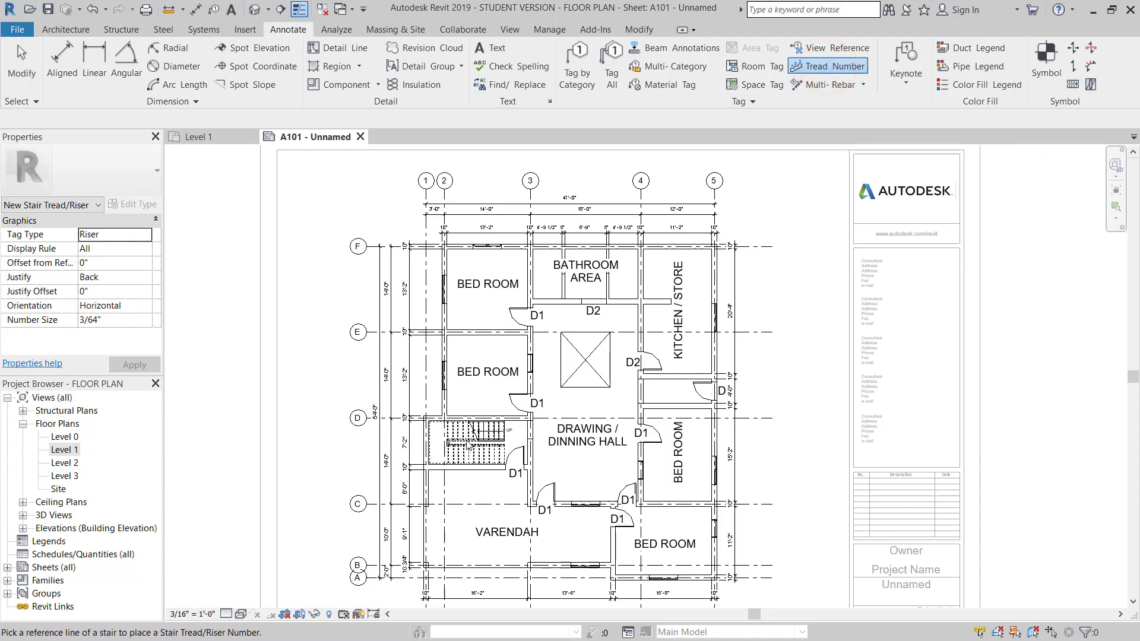
pyautogui.scroll(8, 470, 443)
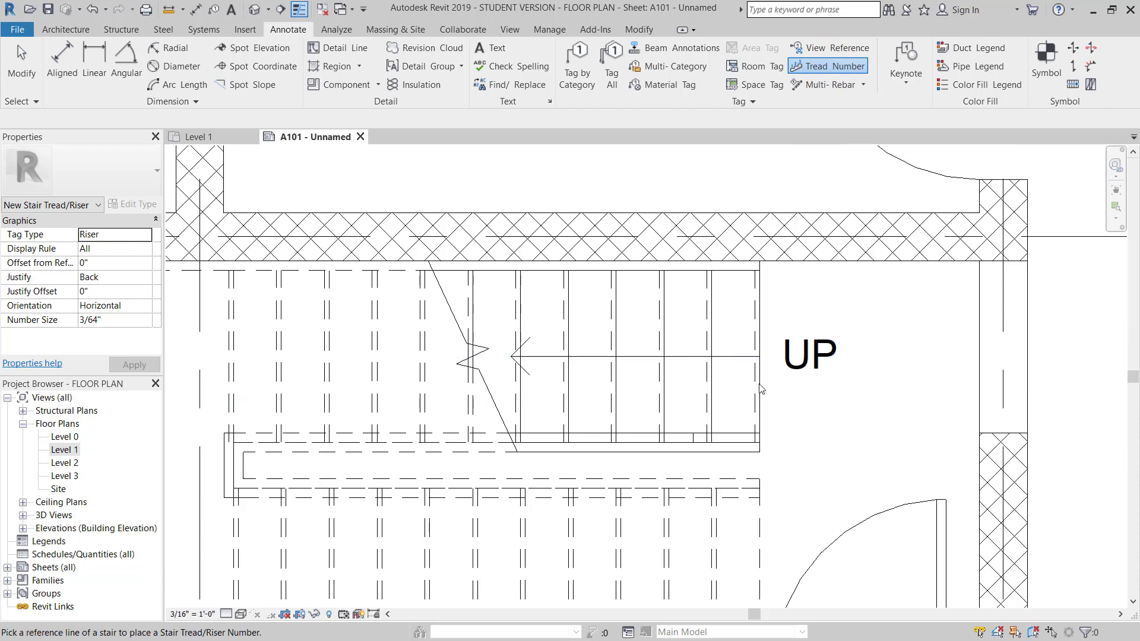
pyautogui.scroll(-3, 761, 389)
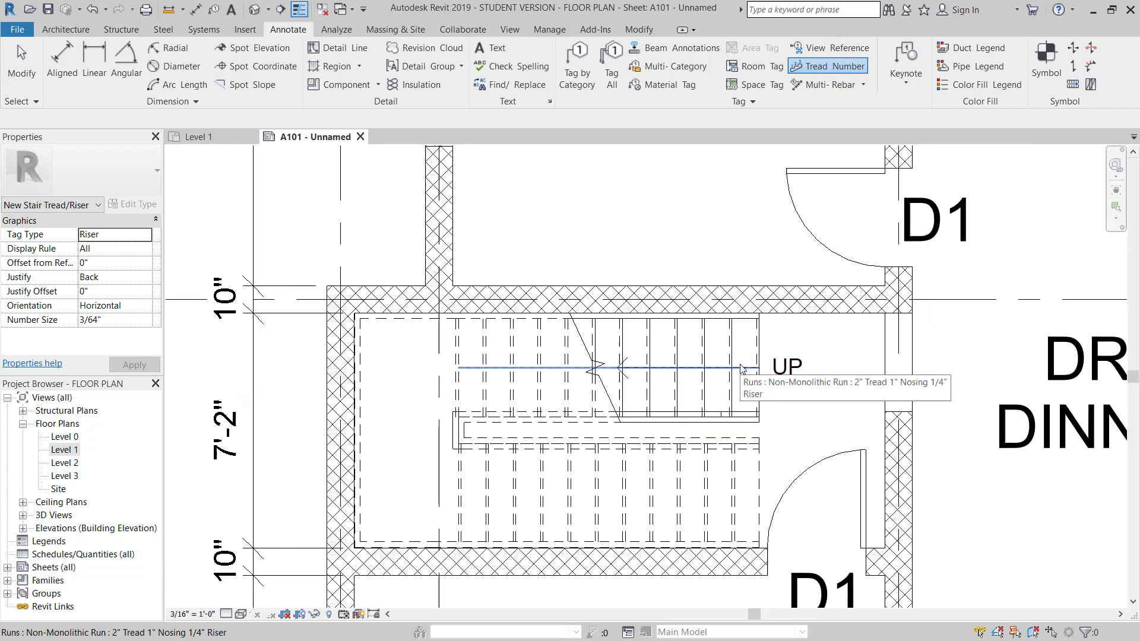
pyautogui.click(741, 369)
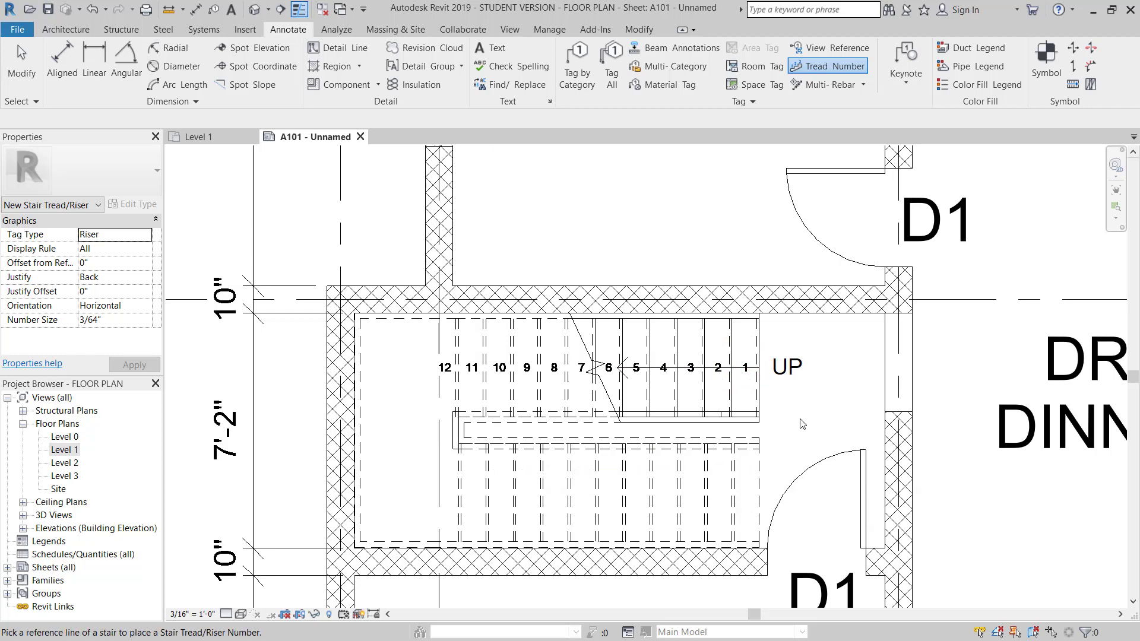
# - Add riser numbers along the staircase's lower run and end the numbering command
pyautogui.moveTo(579, 339); pyautogui.dragTo(545, 309, button='middle')
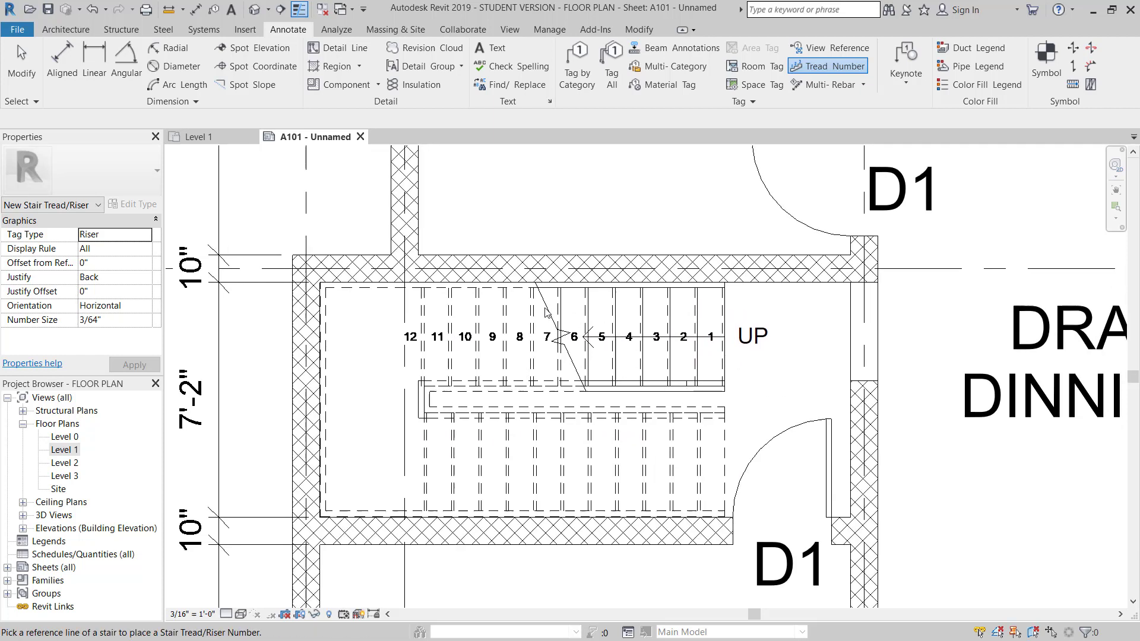
pyautogui.click(627, 461)
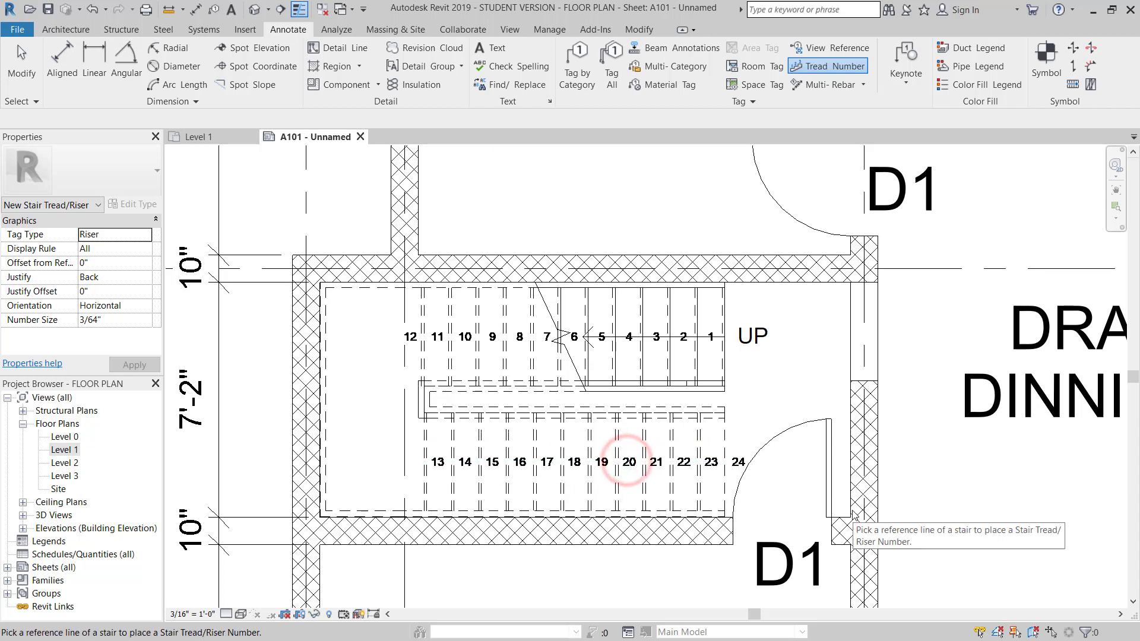
pyautogui.moveTo(731, 511); pyautogui.dragTo(729, 508, button='middle')
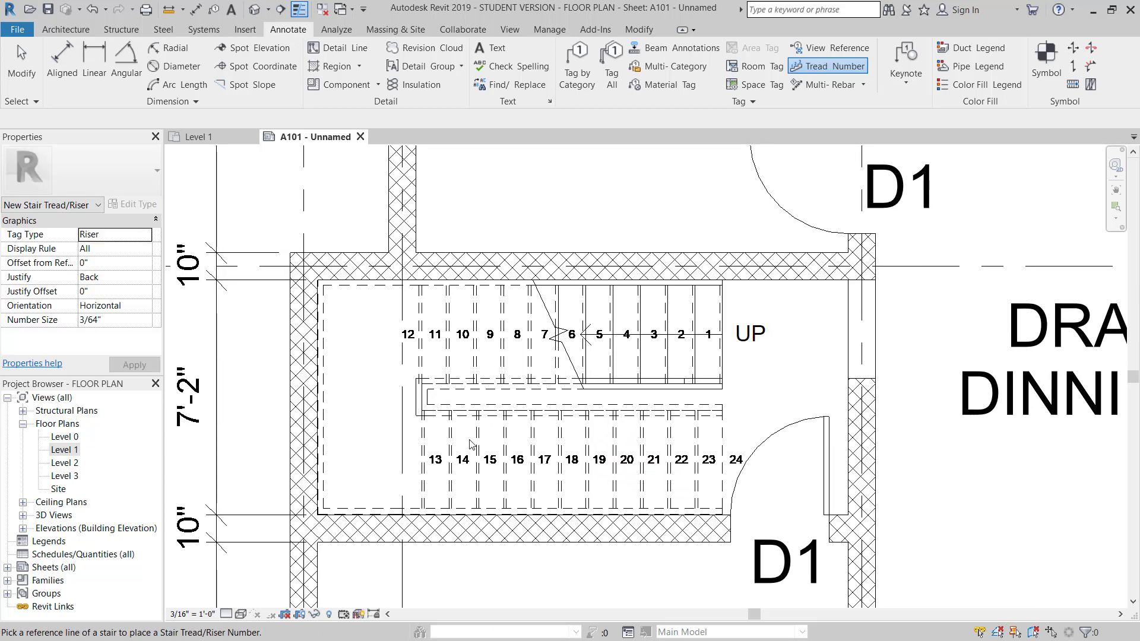
pyautogui.scroll(-2, 491, 288)
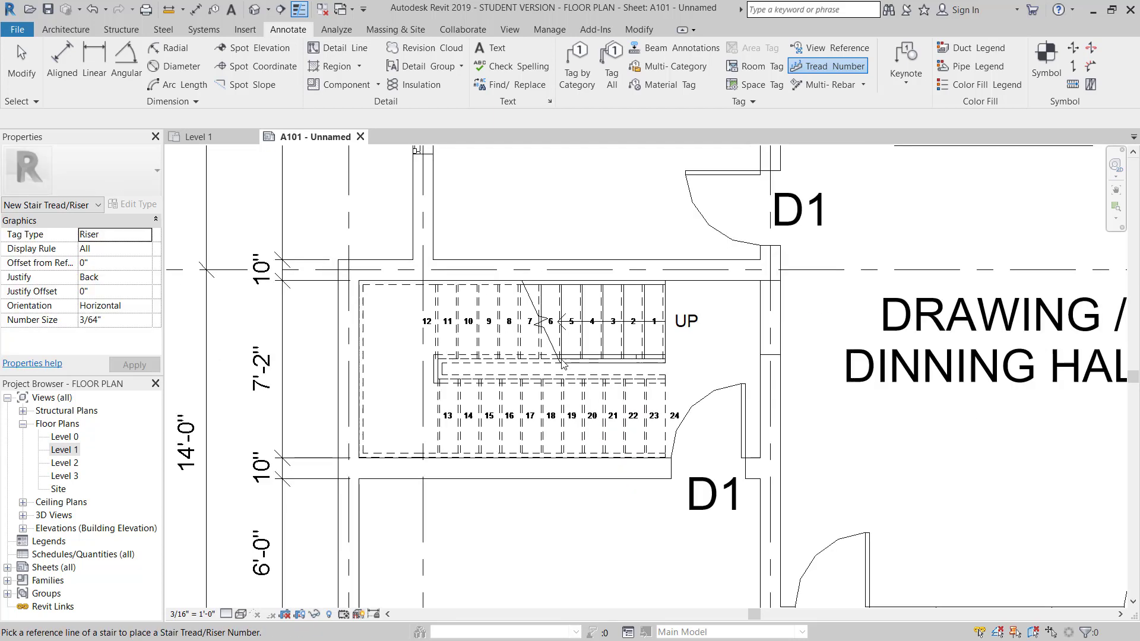
pyautogui.press('Escape')
# - Shift the stair direction arrow below the upper run's riser numbers and lower its UP text to line up with the arrow
pyautogui.scroll(2, 670, 325)
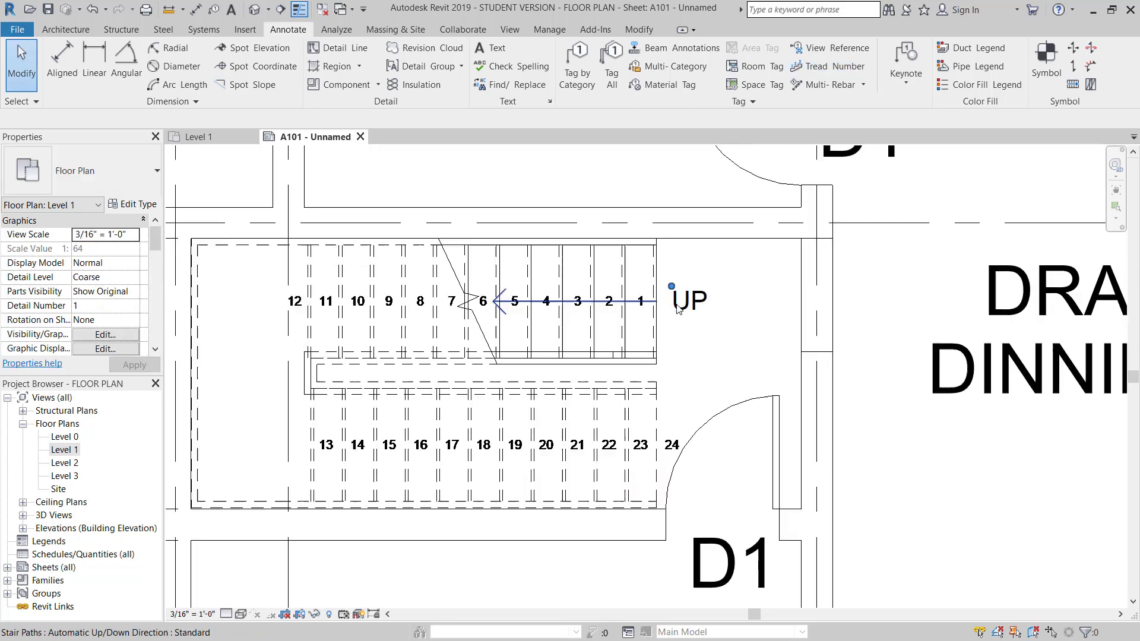
pyautogui.click(677, 306)
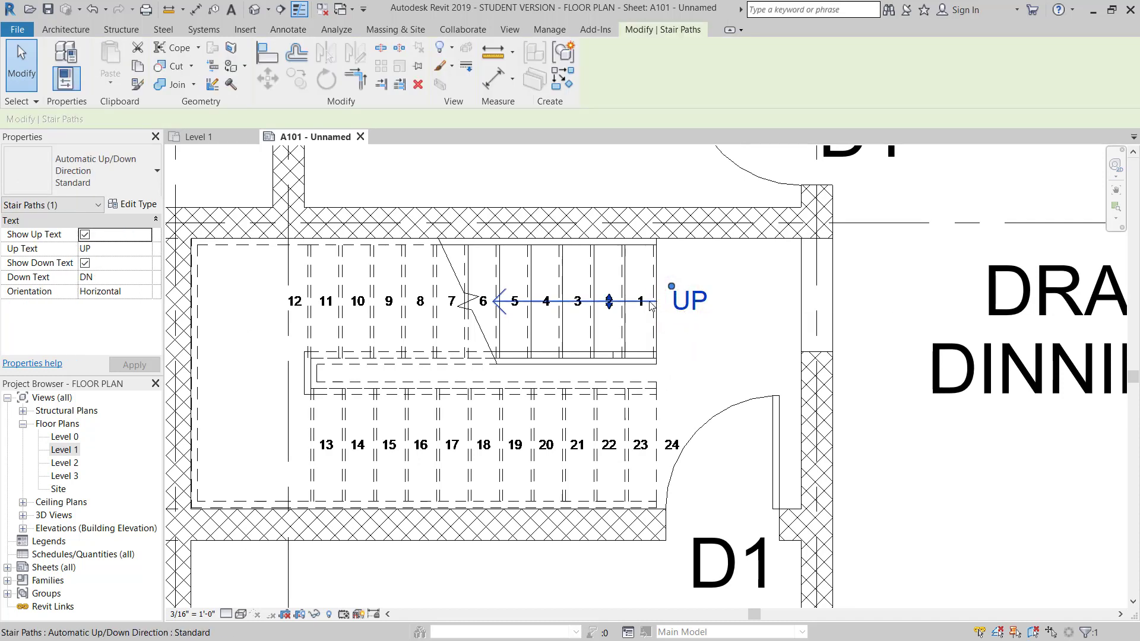
pyautogui.moveTo(610, 304); pyautogui.dragTo(609, 317)
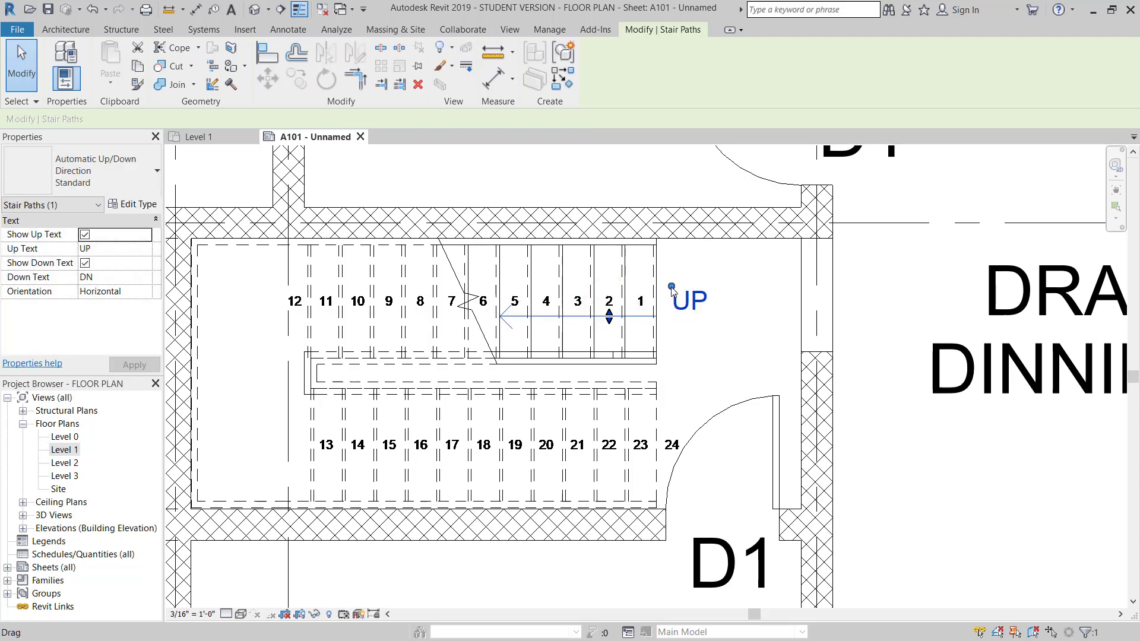
pyautogui.moveTo(672, 290); pyautogui.dragTo(670, 302)
pyautogui.click(699, 359)
pyautogui.scroll(-3, 699, 362)
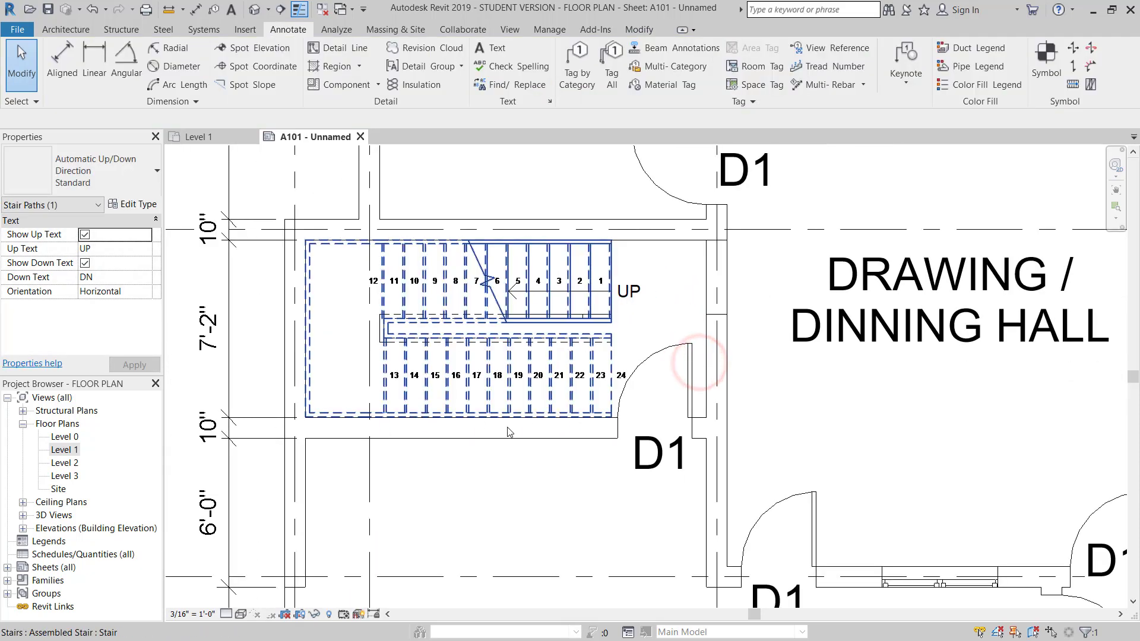
pyautogui.click(530, 456)
# - Copy the D1 label from the bedroom door between grids E and F to that bedroom's window on grid 2
pyautogui.scroll(3, 508, 404)
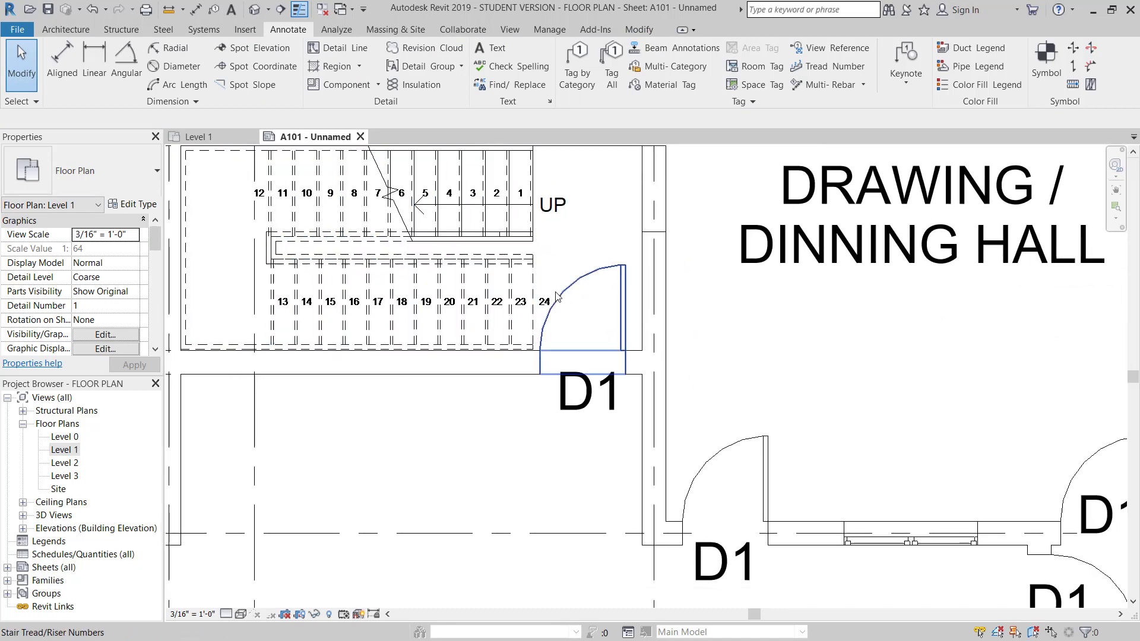
pyautogui.scroll(-2, 605, 362)
pyautogui.moveTo(703, 433); pyautogui.dragTo(676, 557, button='middle')
pyautogui.scroll(-2, 656, 410)
pyautogui.moveTo(689, 334); pyautogui.dragTo(671, 385, button='middle')
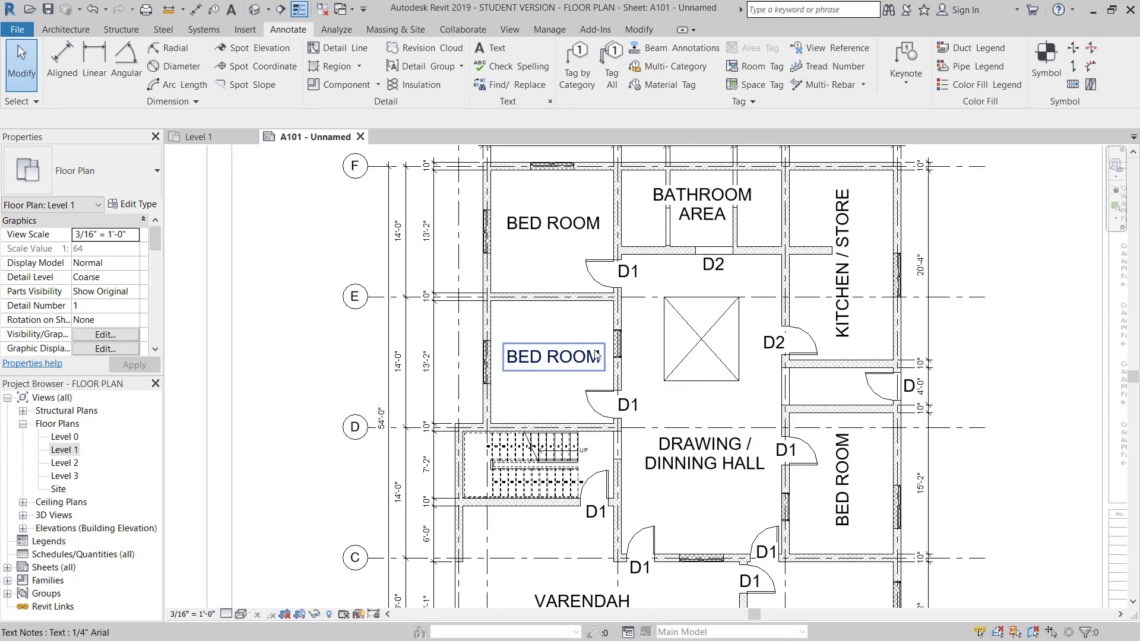
pyautogui.click(628, 278)
pyautogui.click(633, 273)
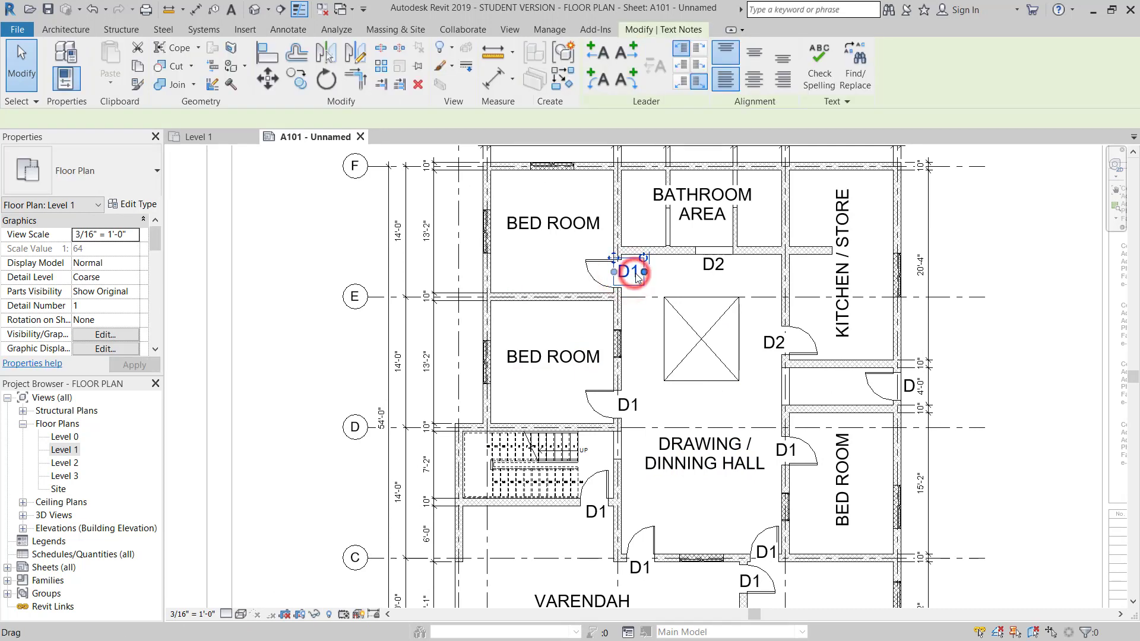
pyautogui.moveTo(489, 241); pyautogui.dragTo(478, 236)
pyautogui.scroll(4, 477, 236)
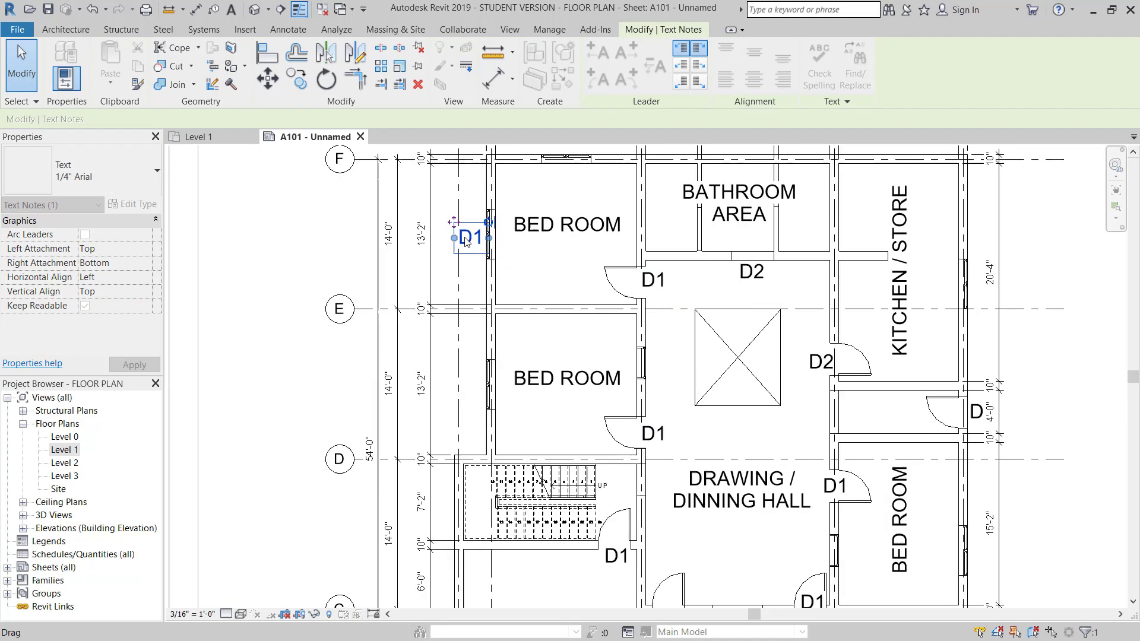
# - Change the copied label's text to W1 and move it slightly clear of the wall
pyautogui.doubleClick(483, 257)
pyautogui.write('W1')
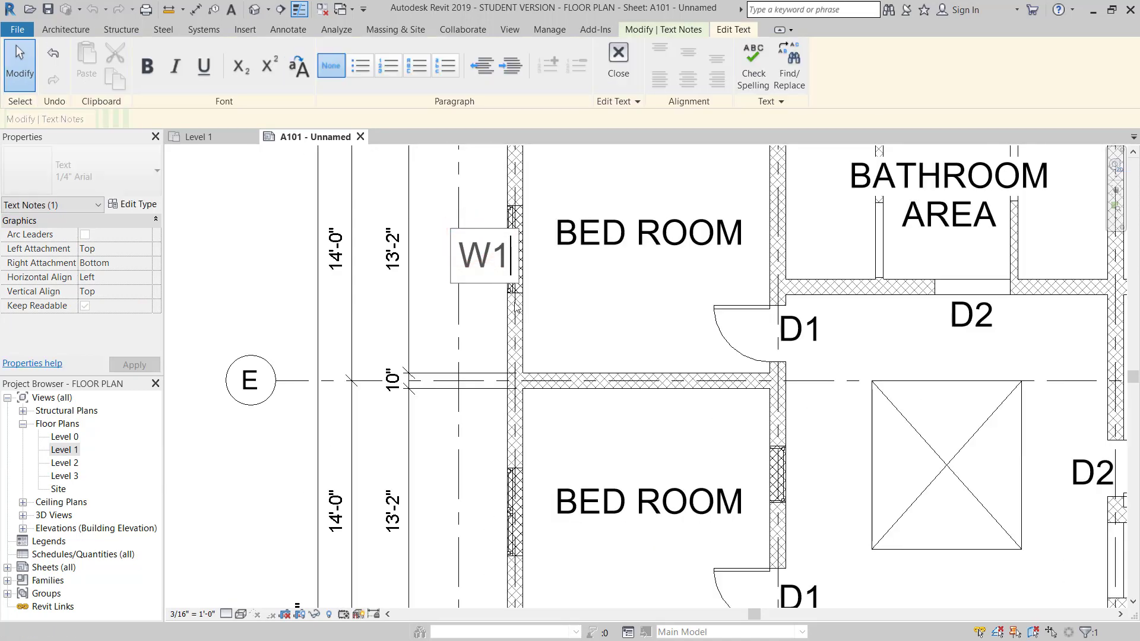
pyautogui.click(558, 309)
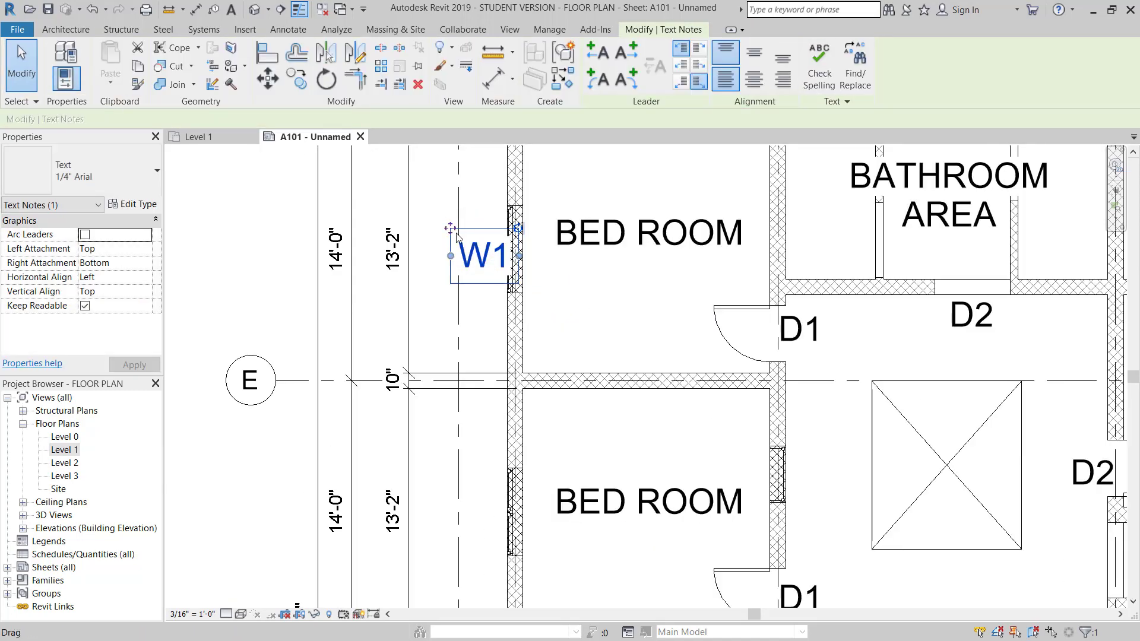
pyautogui.moveTo(446, 228); pyautogui.dragTo(440, 224)
pyautogui.scroll(-3, 440, 224)
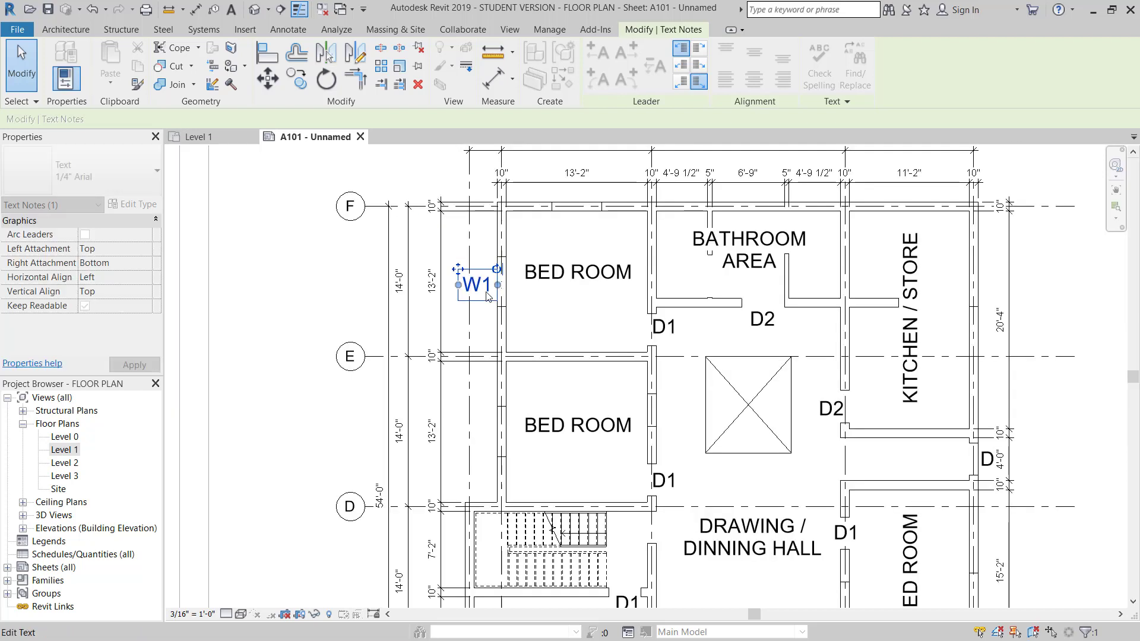
# - Copy the W1 label beside the grid 2 window of the bedroom between grids D and E
pyautogui.moveTo(471, 280); pyautogui.dragTo(578, 190)
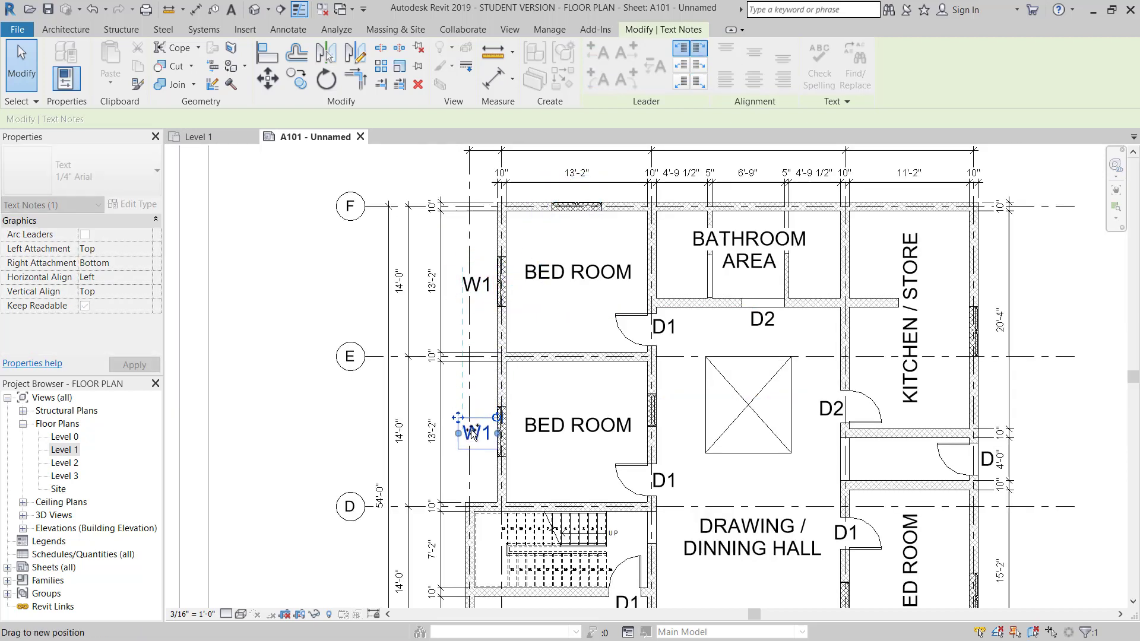
pyautogui.moveTo(471, 429); pyautogui.dragTo(471, 429)
pyautogui.scroll(-2, 547, 335)
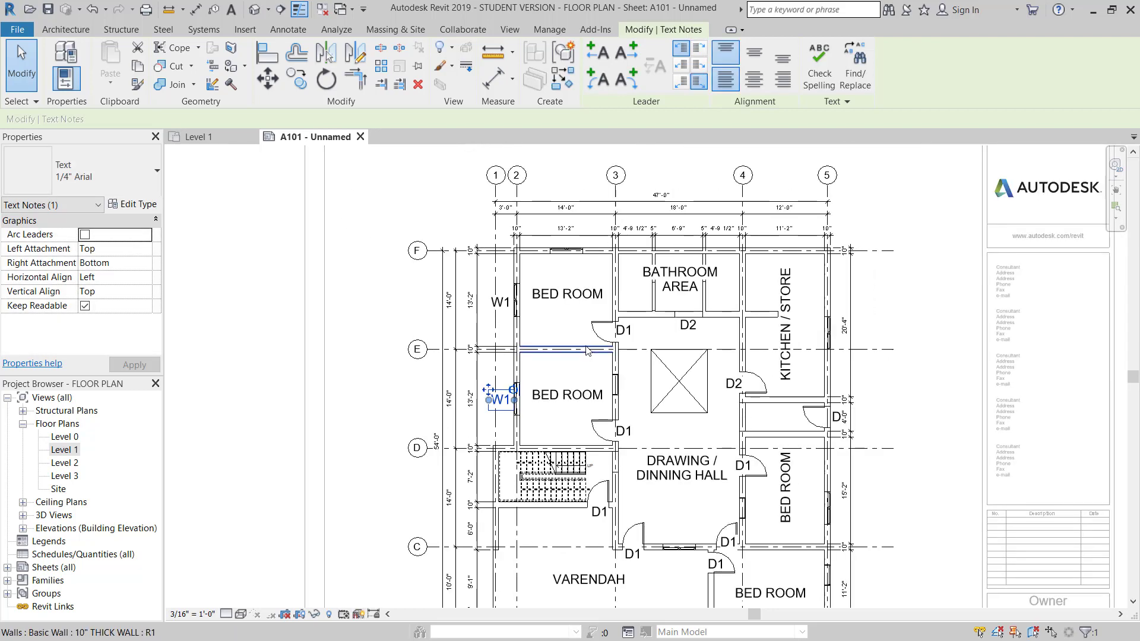
# - Try the 3/32" Arial text type on the W1 label between grids D and E and undo the change
pyautogui.scroll(3, 493, 409)
pyautogui.click(104, 171)
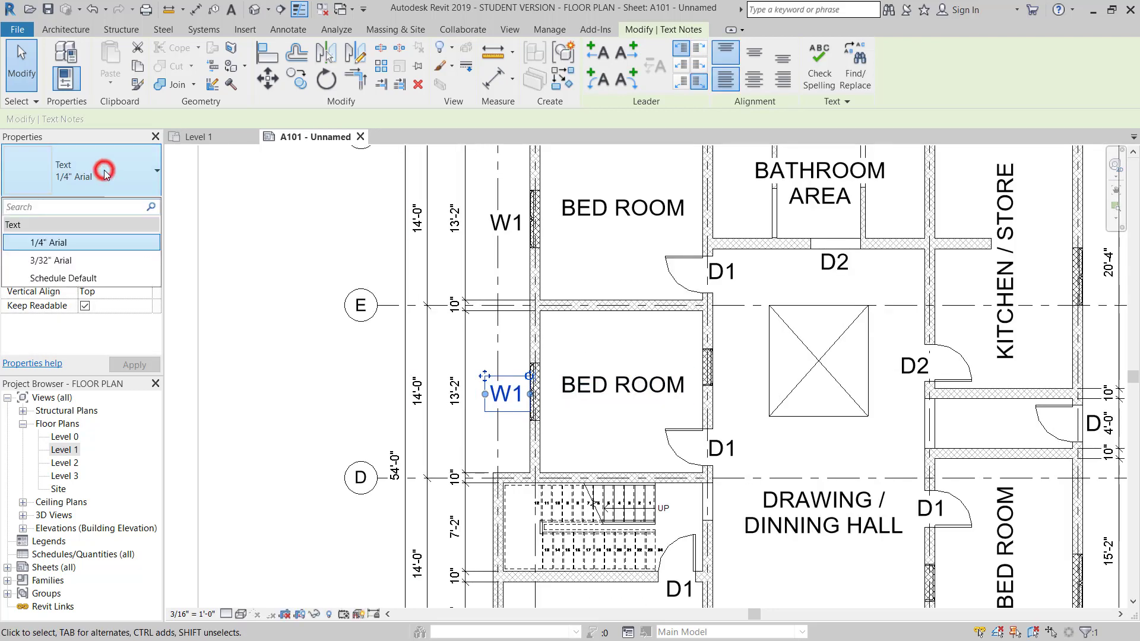
pyautogui.click(74, 262)
pyautogui.scroll(1, 510, 407)
pyautogui.press('Escape')
pyautogui.scroll(2, 511, 409)
pyautogui.click(499, 368)
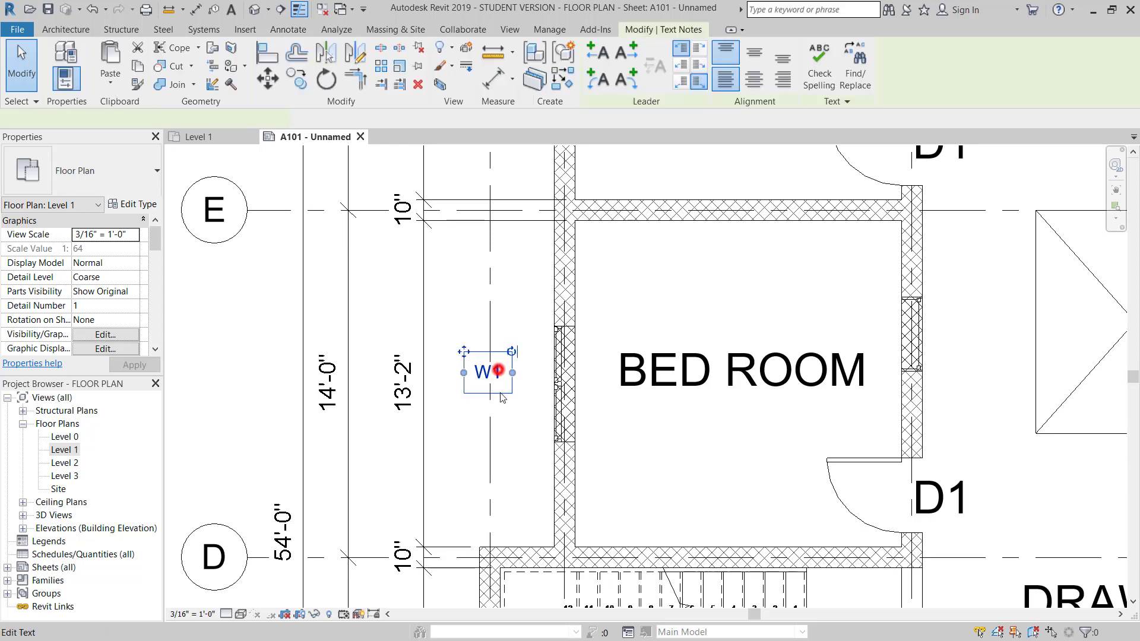
pyautogui.hotkey('ctrl', 'z')
pyautogui.scroll(-2, 519, 417)
pyautogui.scroll(-1, 518, 418)
# - Copy the W1 label to the kitchen/store window and the bedroom window along grid 5
pyautogui.click(504, 404)
pyautogui.scroll(-2, 503, 404)
pyautogui.keyDown('ctrl'); pyautogui.moveTo(504, 405); pyautogui.dragTo(732, 519); pyautogui.keyUp('ctrl')
pyautogui.scroll(2, 747, 365)
pyautogui.scroll(-2, 732, 336)
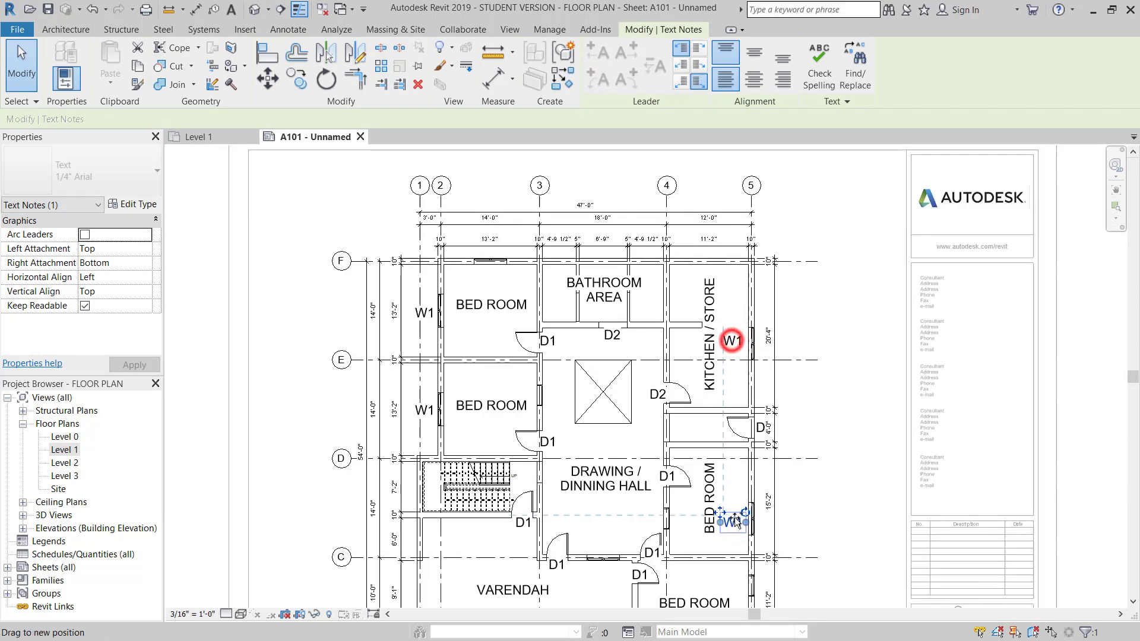
pyautogui.moveTo(738, 451); pyautogui.dragTo(688, 387, button='middle')
# - Move the two grid 5 W1 labels outside the wall and shift the adjacent vertical dimension string outward to clear them
pyautogui.click(689, 279)
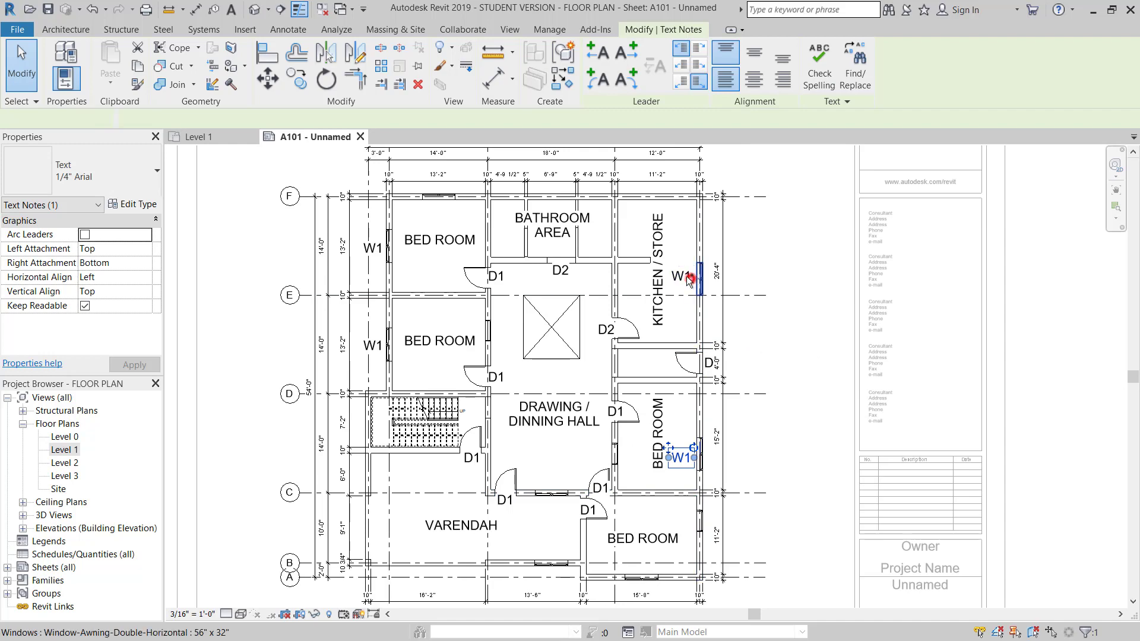
pyautogui.click(680, 277)
pyautogui.keyDown('ctrl'); pyautogui.click(680, 458); pyautogui.keyUp('ctrl')
pyautogui.hotkey('shift', 'Right')
pyautogui.click(721, 338)
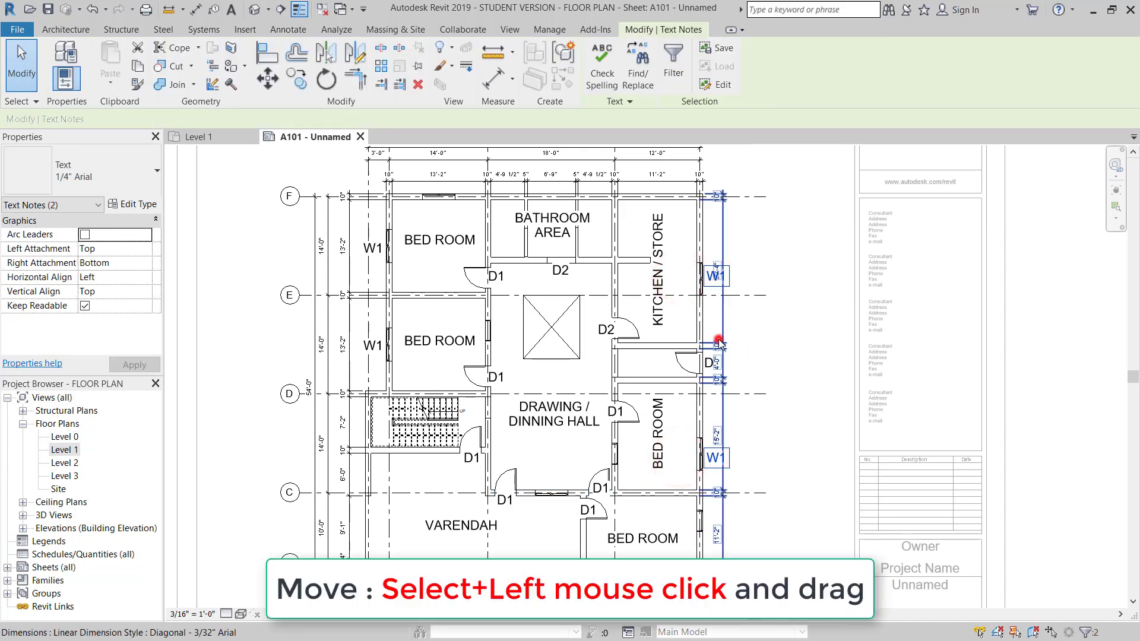
pyautogui.moveTo(722, 327); pyautogui.dragTo(741, 327)
pyautogui.click(789, 350)
# - Copy the W1 label to the grid 5 window of the bedroom between grids A and C and change its text to W2
pyautogui.moveTo(744, 469); pyautogui.dragTo(747, 333, button='middle')
pyautogui.scroll(2, 717, 324)
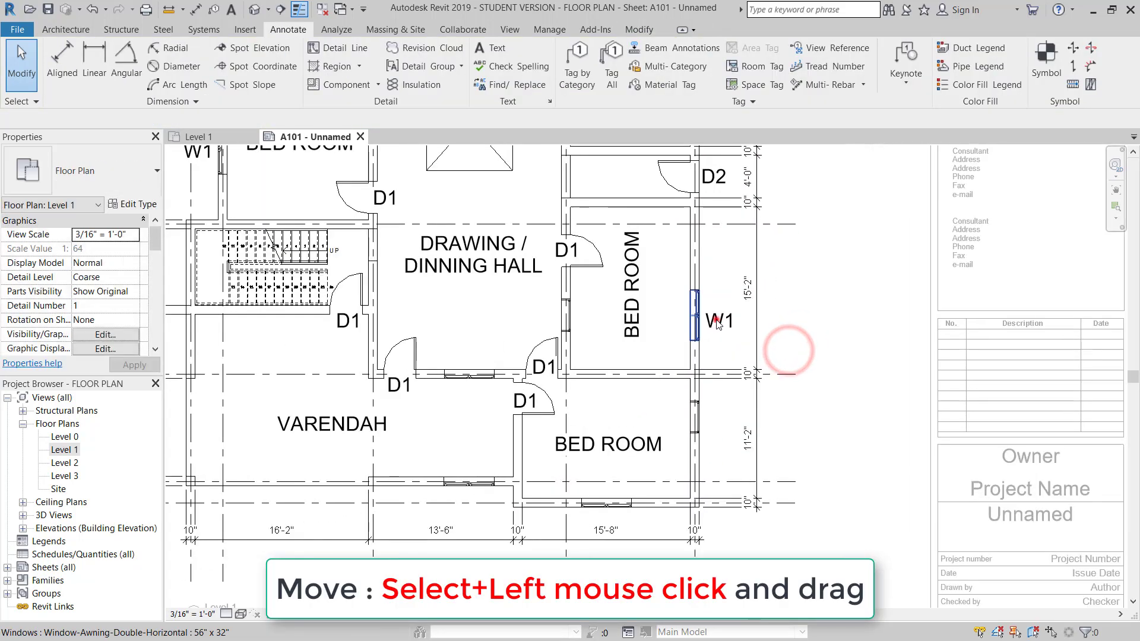
pyautogui.click(715, 323)
pyautogui.click(722, 326)
pyautogui.keyDown('ctrl'); pyautogui.moveTo(722, 325); pyautogui.dragTo(735, 416); pyautogui.keyUp('ctrl')
pyautogui.click(721, 421)
pyautogui.write('2')
pyautogui.click(800, 425)
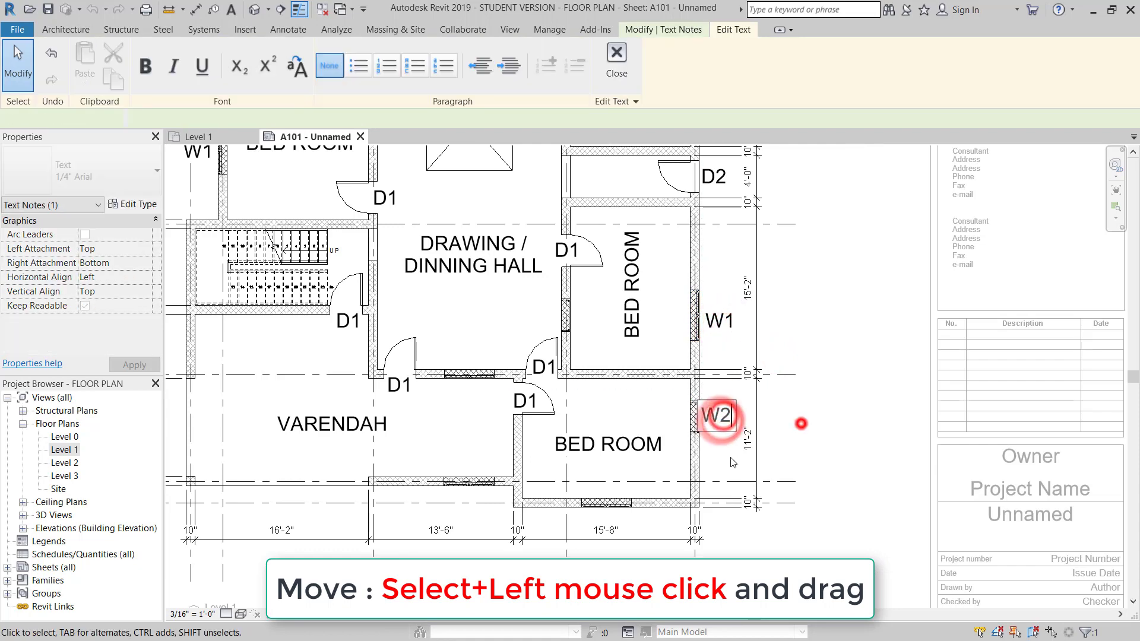
# - Copy a W1 label below the bedroom window on grid A and move the horizontal dimension string down to clear it
pyautogui.click(713, 310)
pyautogui.moveTo(723, 321)
pyautogui.keyDown('ctrl'); pyautogui.mouseDown()
pyautogui.moveTo(605, 490)
pyautogui.moveTo(604, 525)
pyautogui.mouseUp(); pyautogui.keyUp('ctrl')
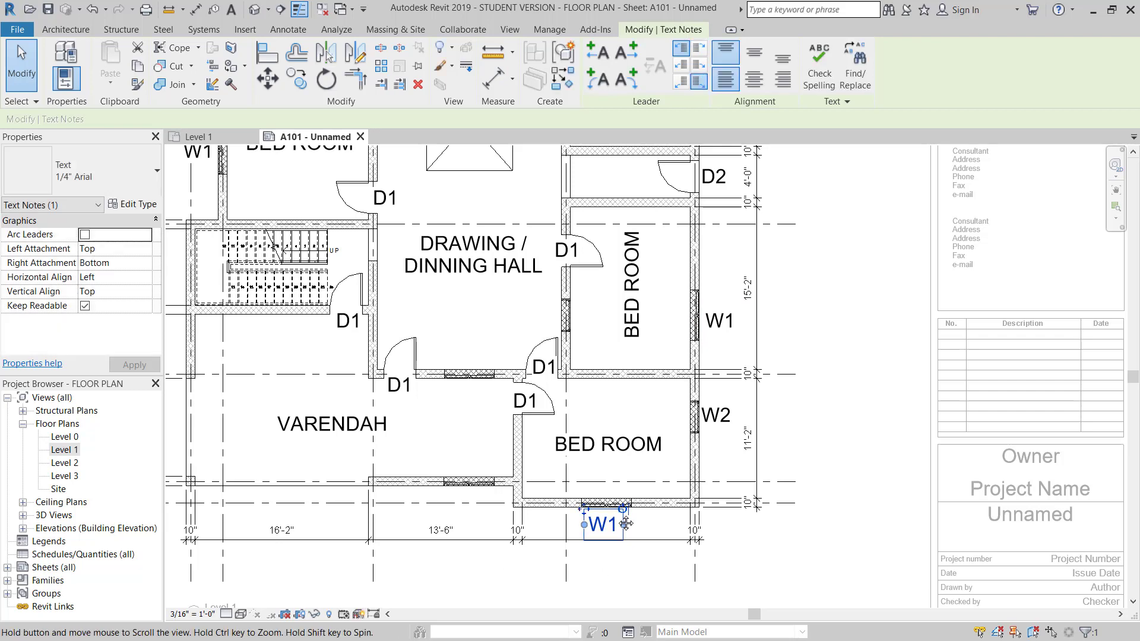
pyautogui.moveTo(607, 525); pyautogui.dragTo(771, 460, button='middle')
pyautogui.click(629, 476)
pyautogui.moveTo(630, 476)
pyautogui.mouseDown()
pyautogui.moveTo(633, 505)
pyautogui.moveTo(633, 493)
pyautogui.mouseUp()
pyautogui.click(888, 576)
pyautogui.scroll(1, 775, 489)
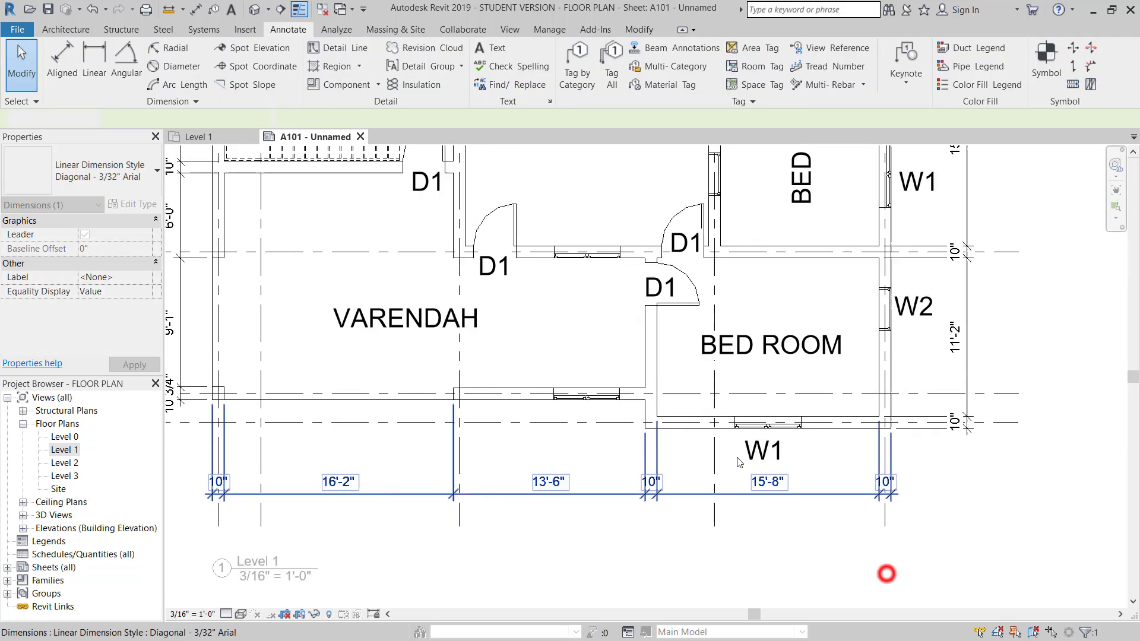
# - Copy the W1 label below the varendah window on grid B and below the hall window on grid C
pyautogui.moveTo(738, 463); pyautogui.dragTo(756, 488, button='middle')
pyautogui.click(770, 479)
pyautogui.keyDown('ctrl'); pyautogui.moveTo(784, 476); pyautogui.dragTo(605, 452); pyautogui.keyUp('ctrl')
pyautogui.moveTo(620, 490); pyautogui.dragTo(798, 507, button='middle')
pyautogui.click(705, 488)
pyautogui.scroll(-1, 705, 488)
pyautogui.keyDown('ctrl'); pyautogui.moveTo(782, 474); pyautogui.dragTo(776, 351); pyautogui.keyUp('ctrl')
# - Copy the W2 label beside the hall window on grid 4 and beside the bedroom window on grid 3
pyautogui.moveTo(767, 423); pyautogui.dragTo(758, 562, button='middle')
pyautogui.scroll(-1, 759, 562)
pyautogui.moveTo(1001, 511)
pyautogui.keyDown('ctrl'); pyautogui.mouseDown()
pyautogui.moveTo(839, 415)
pyautogui.moveTo(835, 401)
pyautogui.mouseUp(); pyautogui.keyUp('ctrl')
pyautogui.scroll(-2, 643, 425)
pyautogui.click(741, 476)
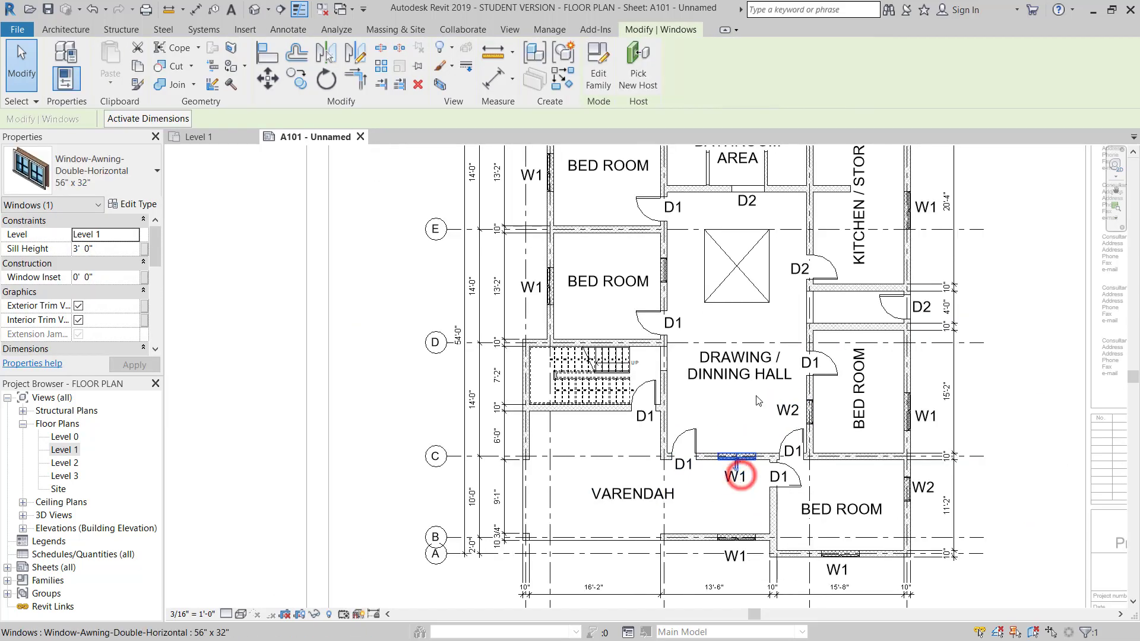
pyautogui.moveTo(758, 399); pyautogui.dragTo(751, 434, button='middle')
pyautogui.press('Escape')
pyautogui.keyDown('ctrl'); pyautogui.moveTo(780, 442); pyautogui.dragTo(677, 301); pyautogui.keyUp('ctrl')
pyautogui.press('Escape')
# - Copy the DRAWING / DINNING HALL label onto the crossed square in the hall and change its text to OPEN TO SKY
pyautogui.scroll(1, 749, 276)
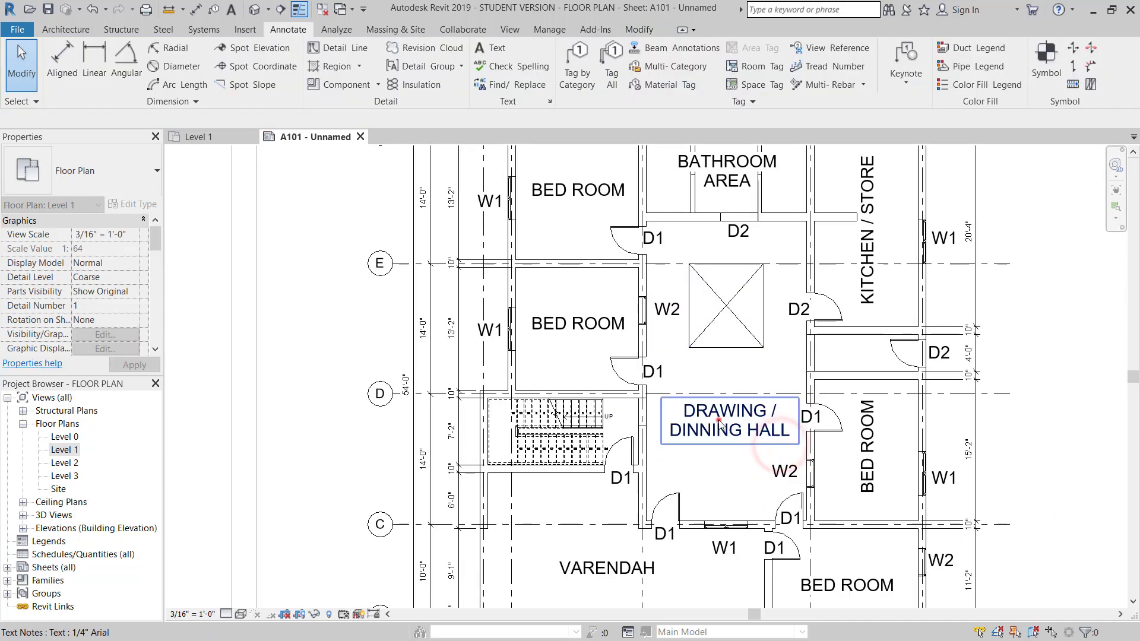
pyautogui.keyDown('ctrl'); pyautogui.moveTo(725, 396); pyautogui.dragTo(744, 275); pyautogui.keyUp('ctrl')
pyautogui.doubleClick(746, 294)
pyautogui.click(756, 302)
pyautogui.write('OPE')
pyautogui.hotkey('ctrl', 'a')
pyautogui.write('OPE')
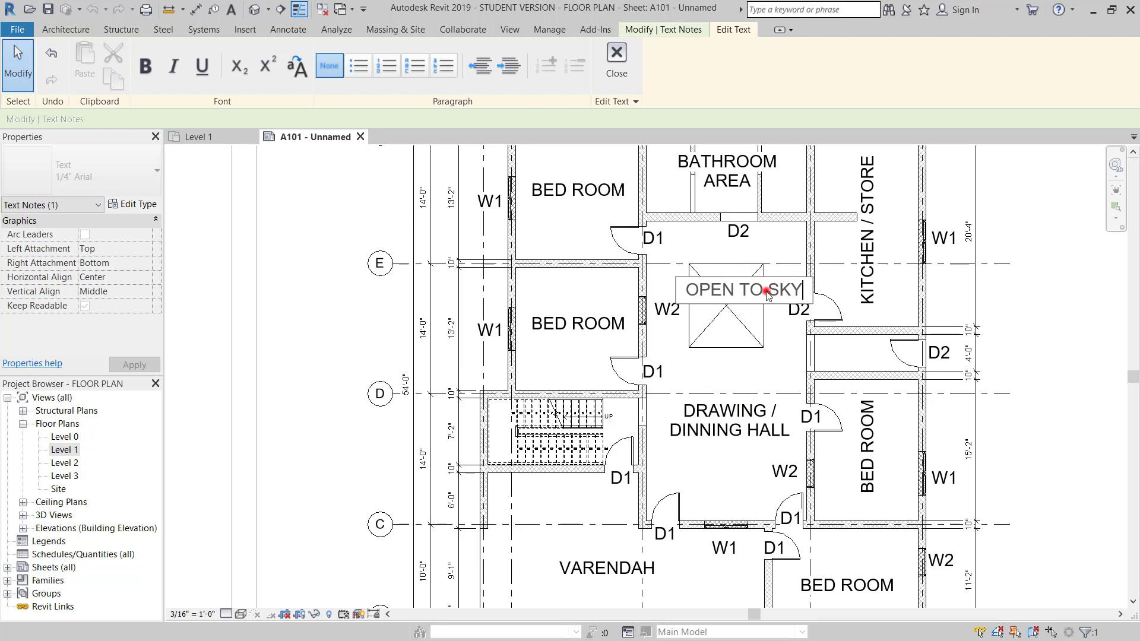
# - Break the OPEN TO SKY label into three lines with one word each and keep the text changes
pyautogui.press('Return')
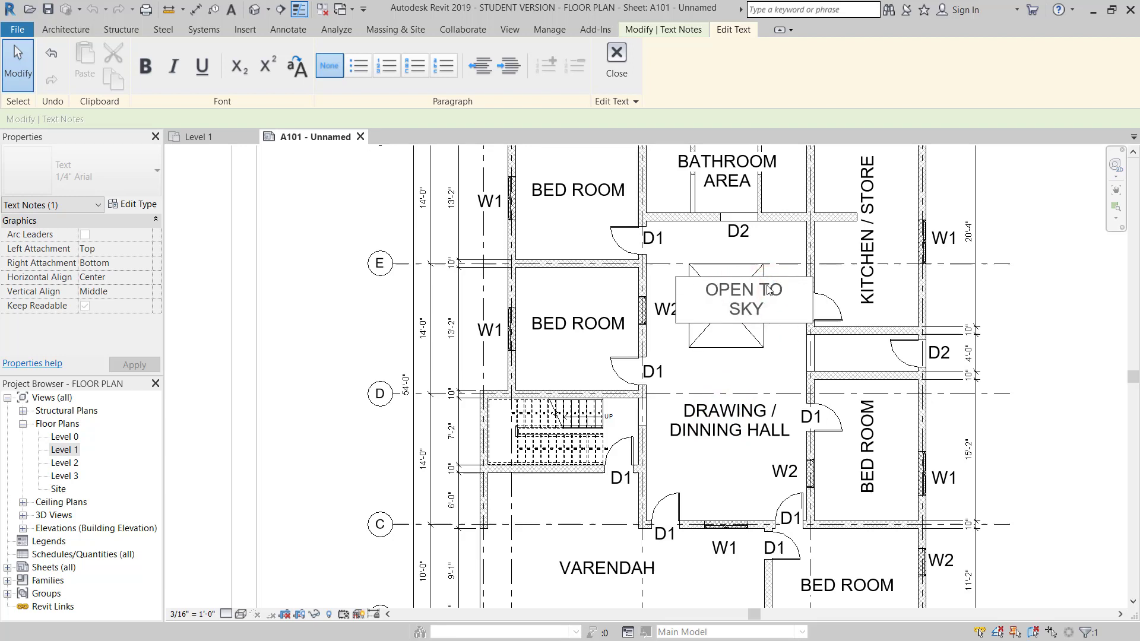
pyautogui.click(760, 287)
pyautogui.press('Return')
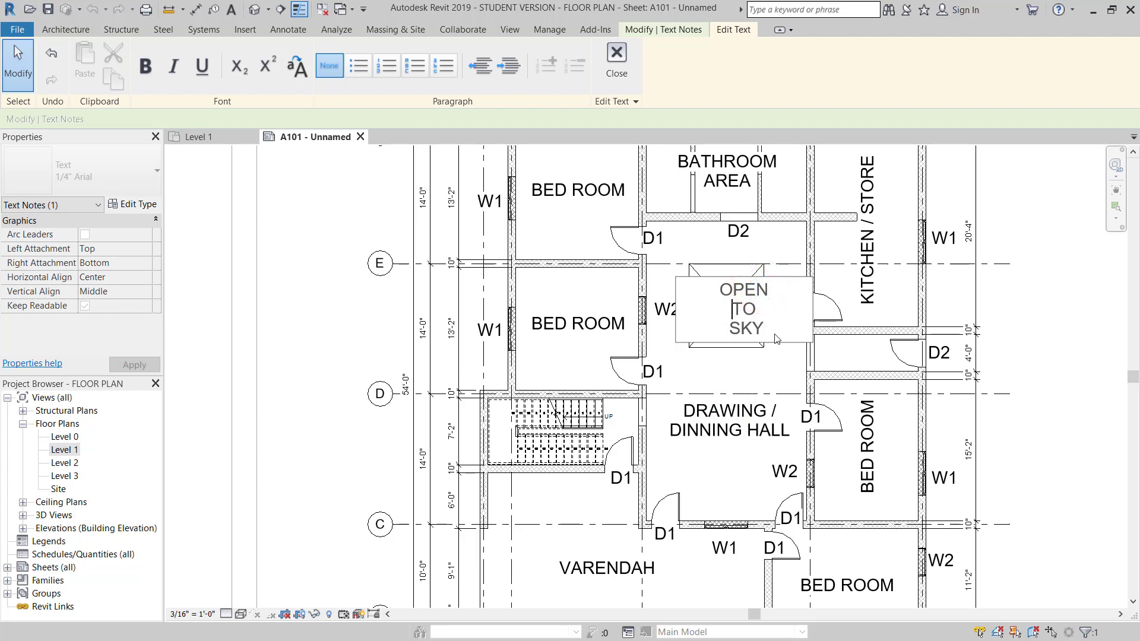
pyautogui.hotkey('ctrl', 'a')
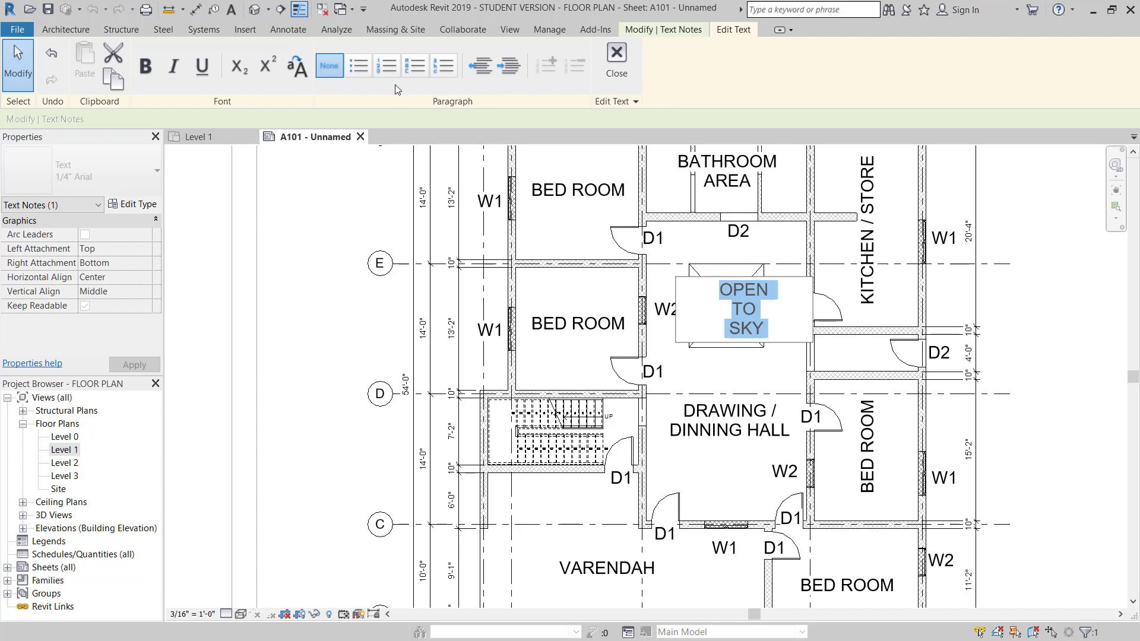
pyautogui.press('Escape')
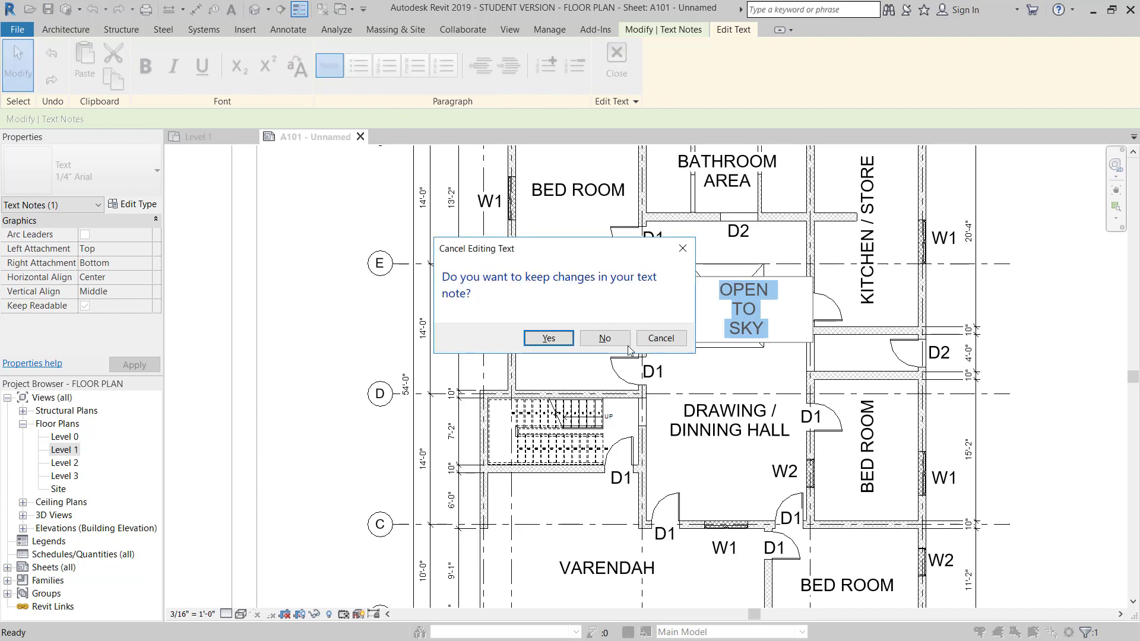
pyautogui.click(561, 336)
pyautogui.click(1054, 310)
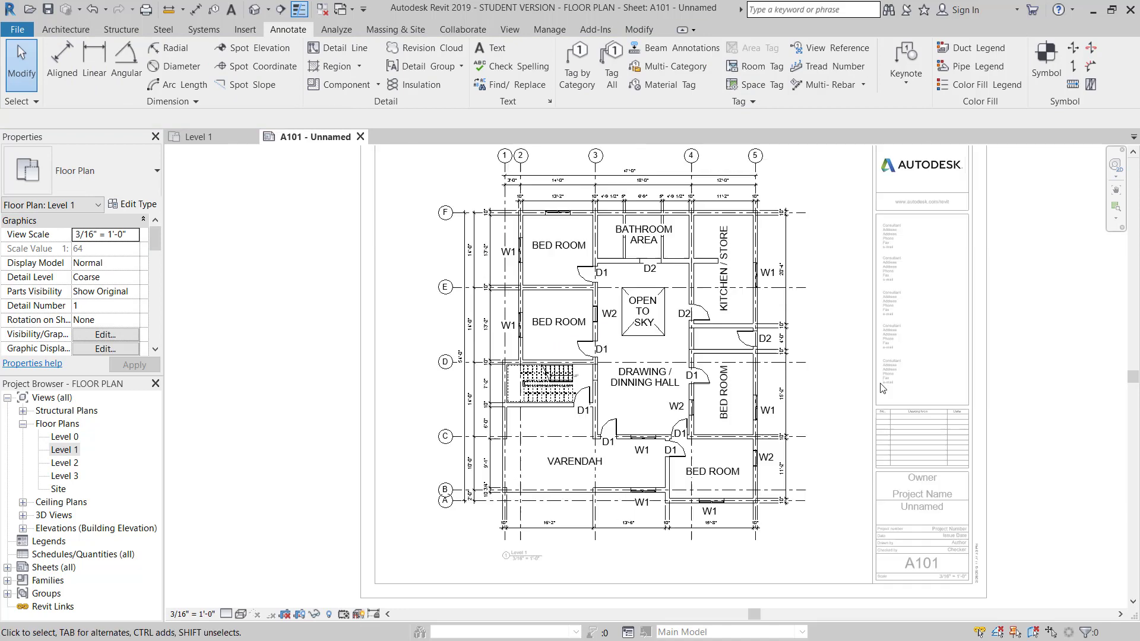
# - Deactivate the floor plan view to return to sheet A101 and save the project
pyautogui.moveTo(872, 404); pyautogui.dragTo(855, 418, button='middle')
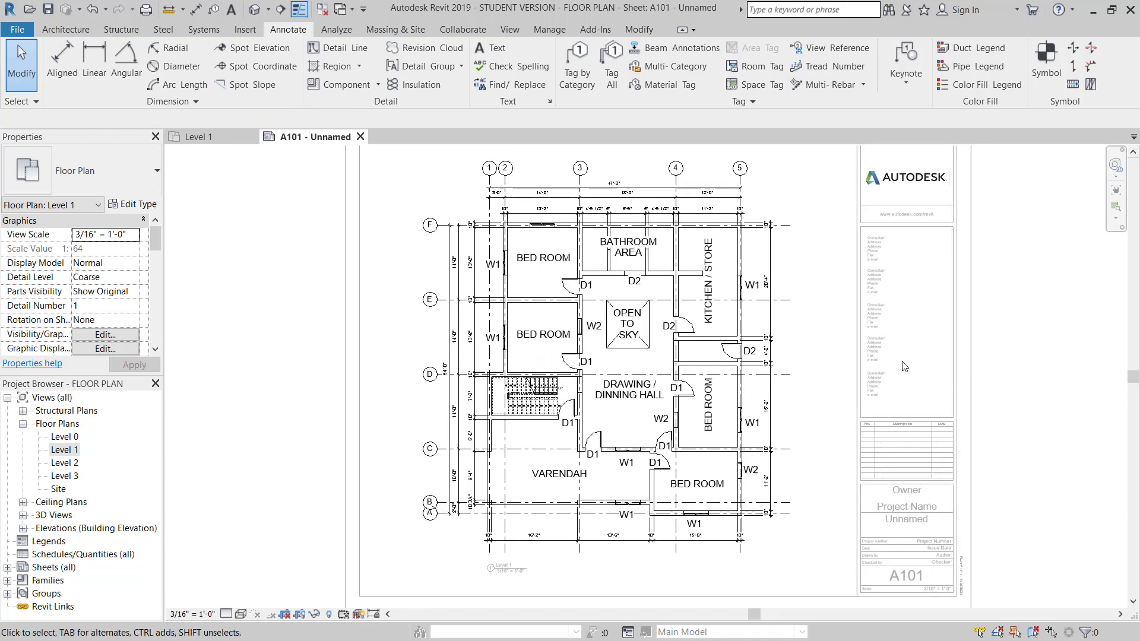
pyautogui.click(1010, 333)
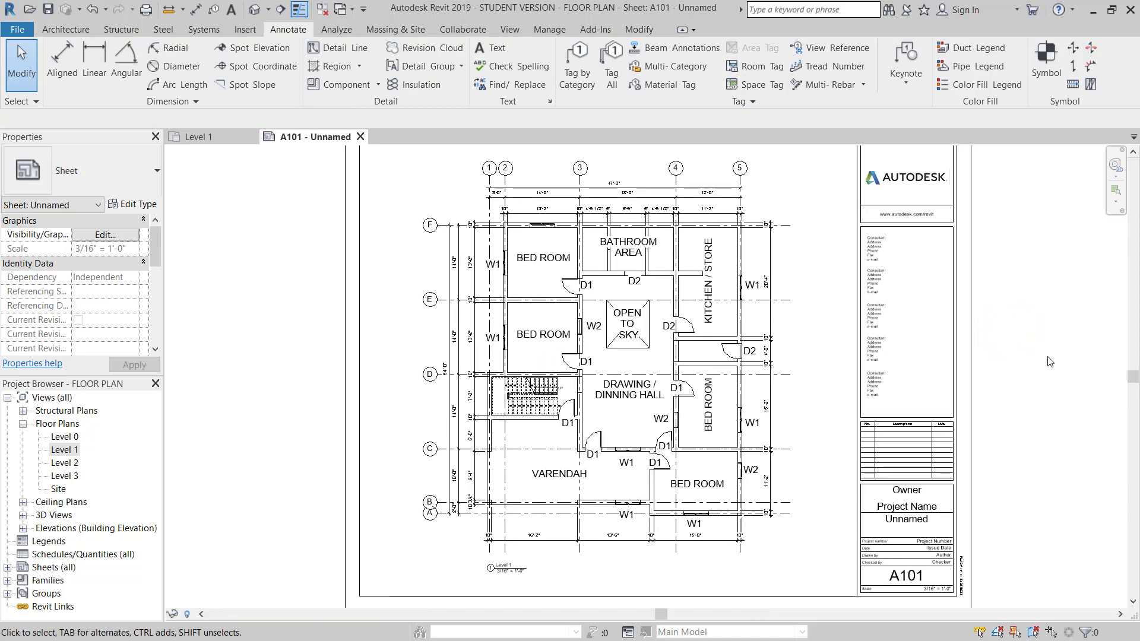
pyautogui.middleClick(1035, 372)
pyautogui.middleClick(1035, 372)
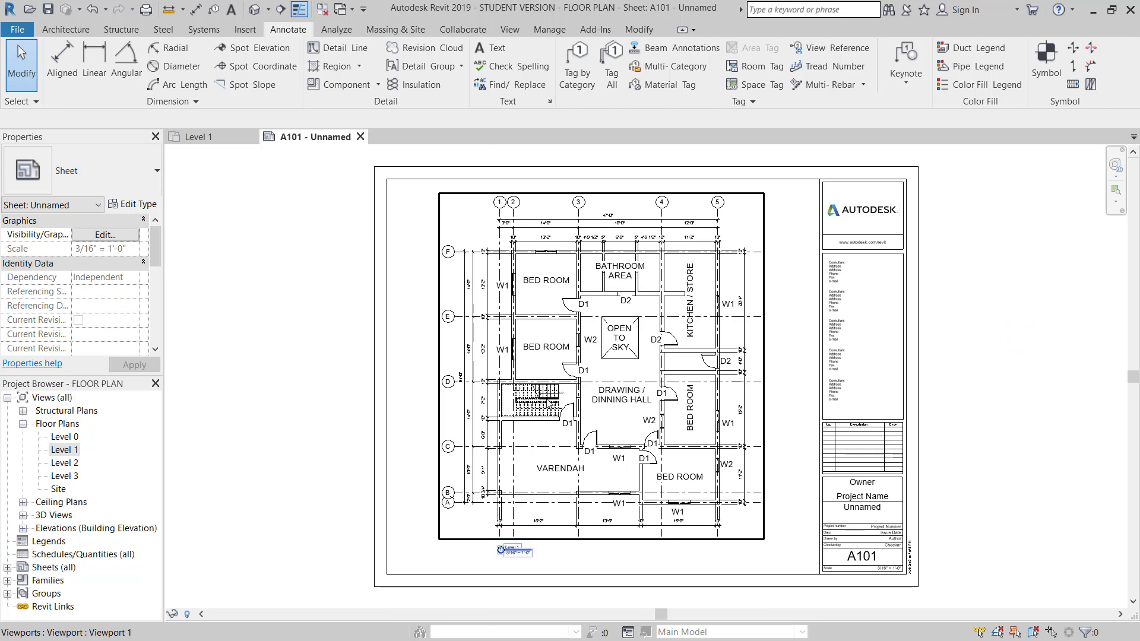
pyautogui.hotkey('ctrl', 's')
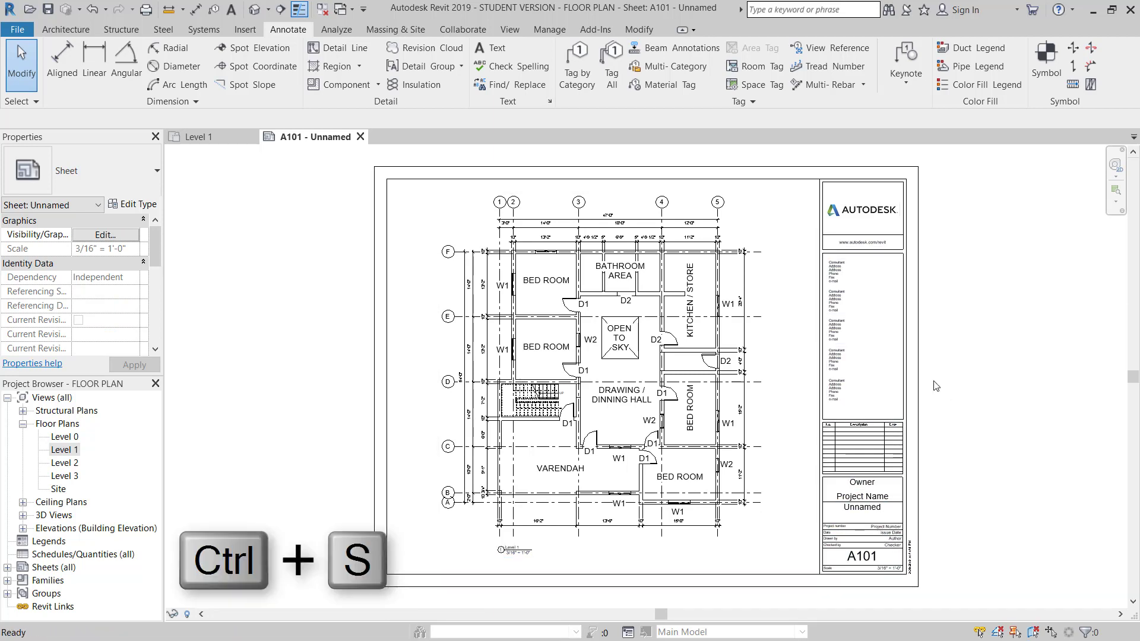